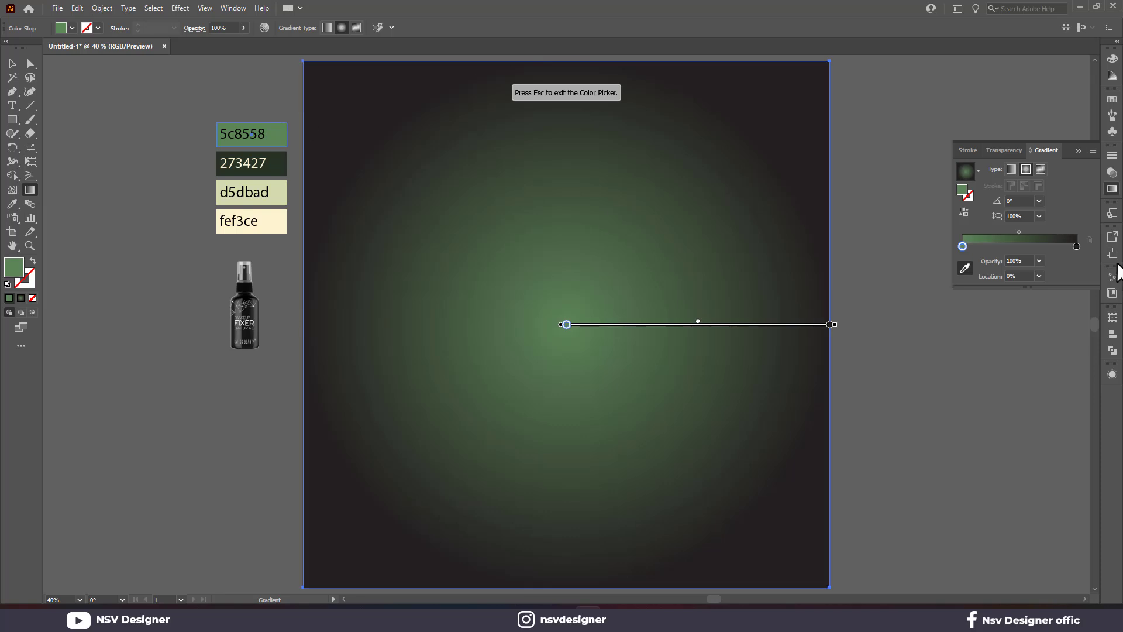
# Set the outer color stop of the background's radial gradient to the dark green sampled from the 273427 swatch.
pyautogui.click(1076, 246)
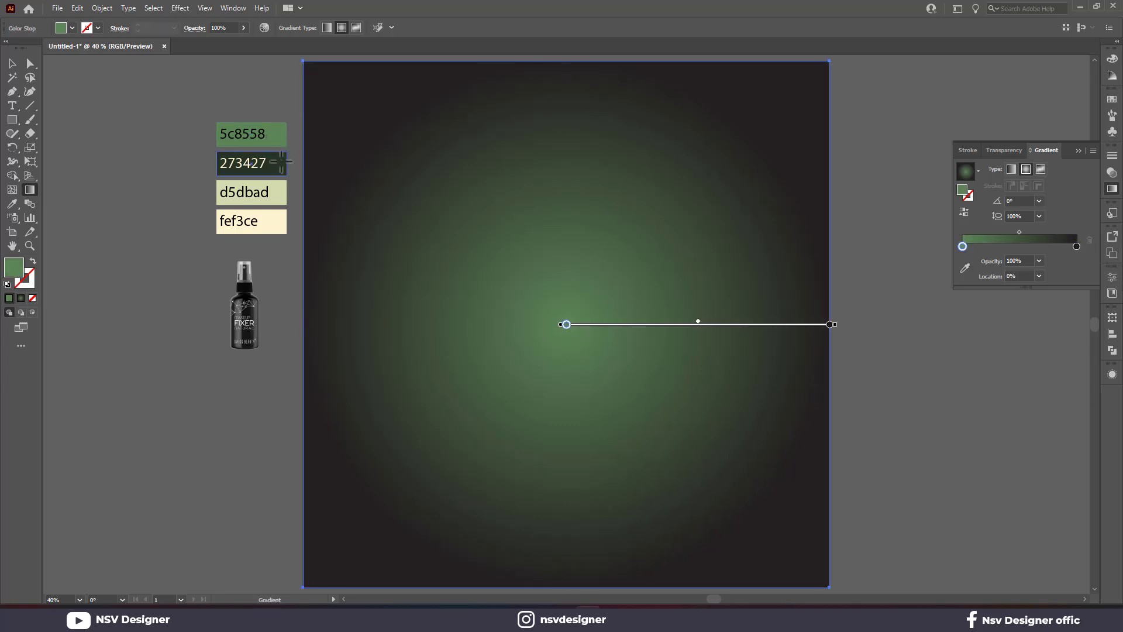
pyautogui.moveTo(1076, 246); pyautogui.dragTo(1078, 246)
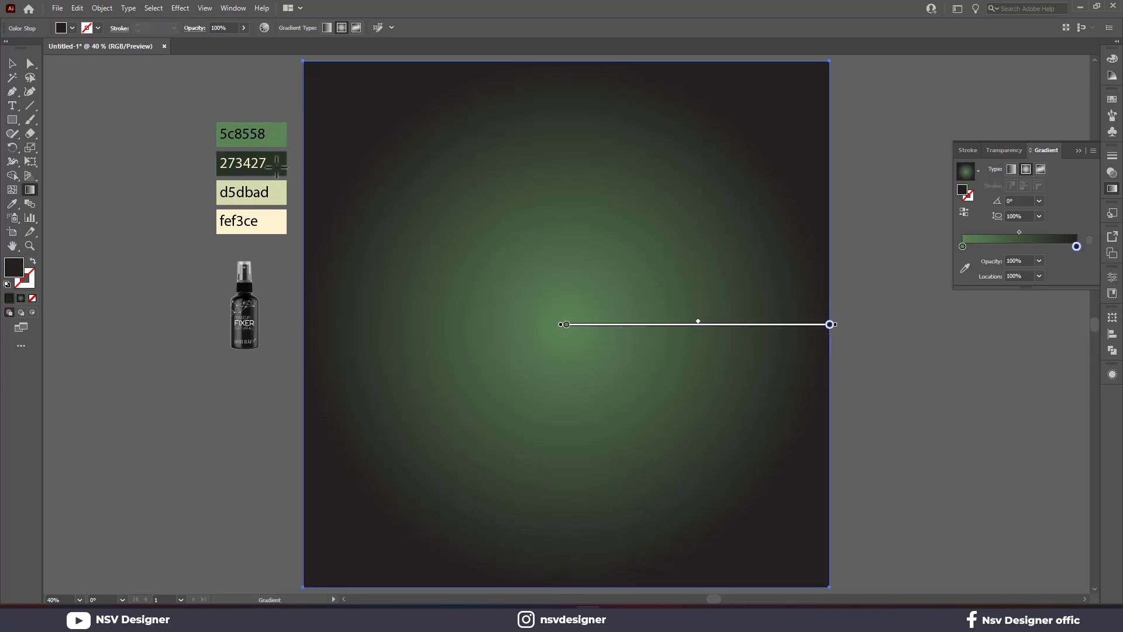
pyautogui.click(965, 268)
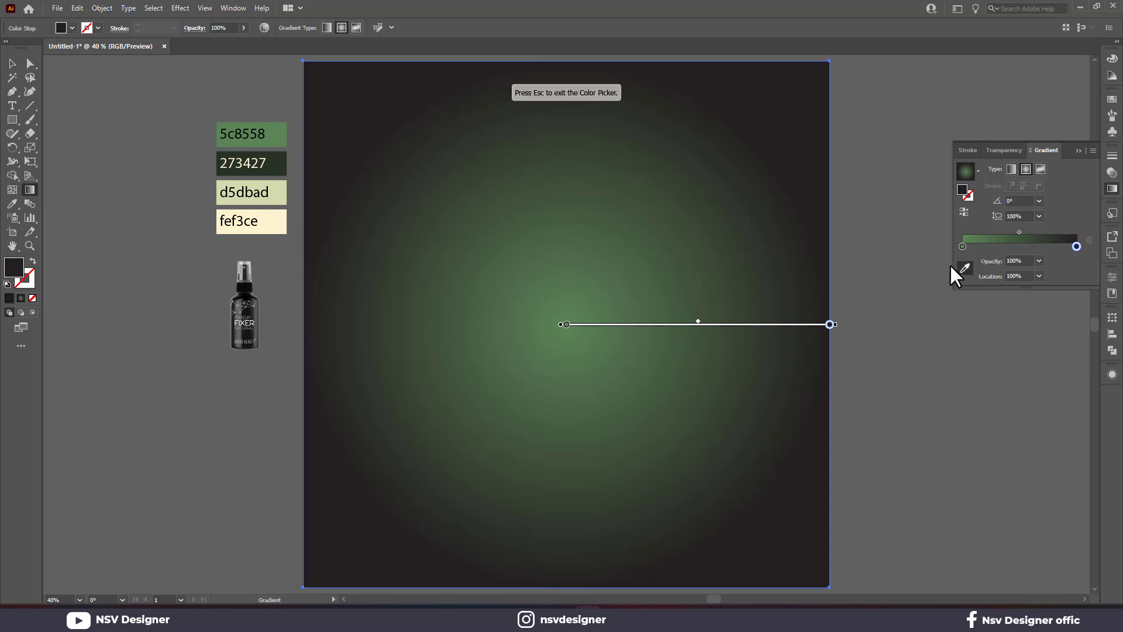
pyautogui.click(282, 161)
# Shrink the upper background rectangle to a floor strip about 319 px tall along the artboard's bottom, with a linear gradient at -90°.
pyautogui.click(12, 63)
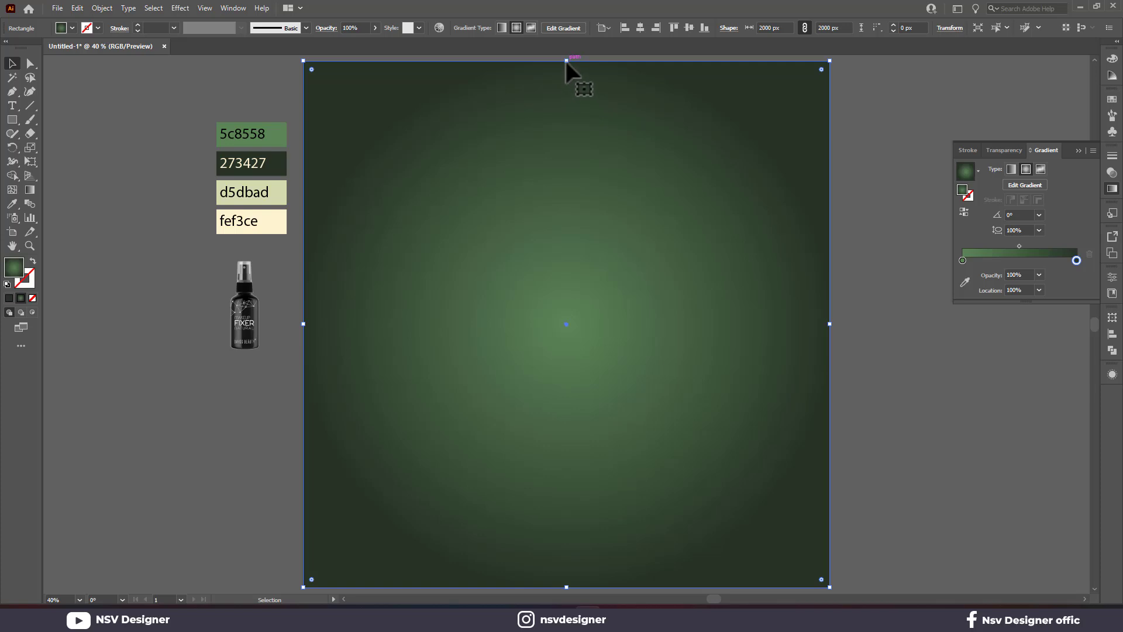
pyautogui.moveTo(567, 61); pyautogui.dragTo(566, 507)
pyautogui.click(1010, 168)
pyautogui.click(1039, 215)
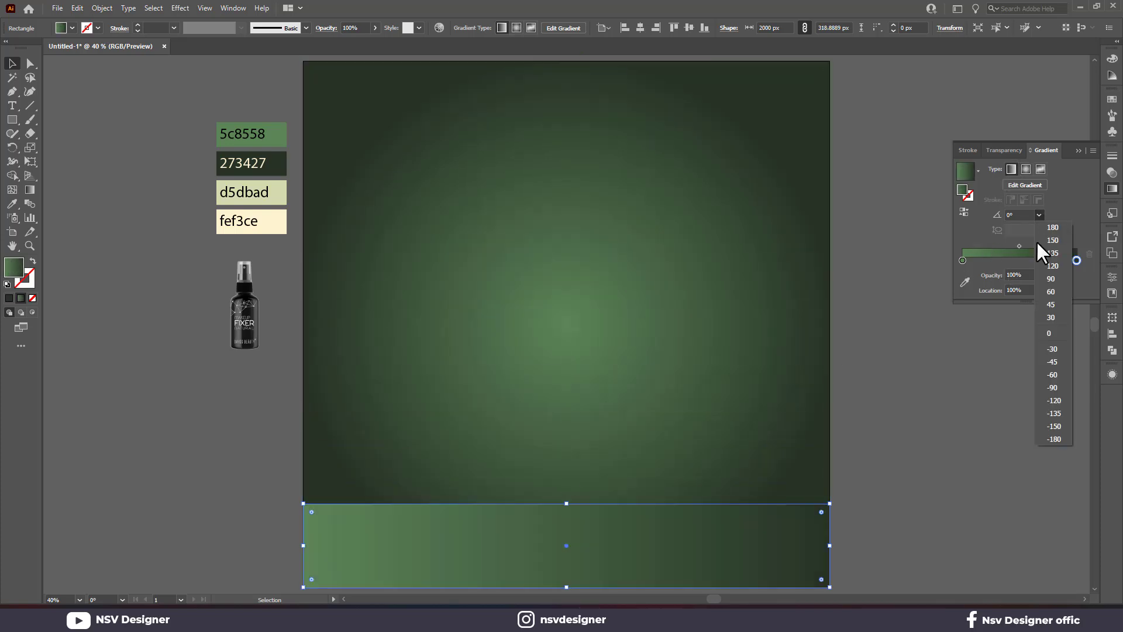
pyautogui.click(1052, 279)
pyautogui.click(1039, 214)
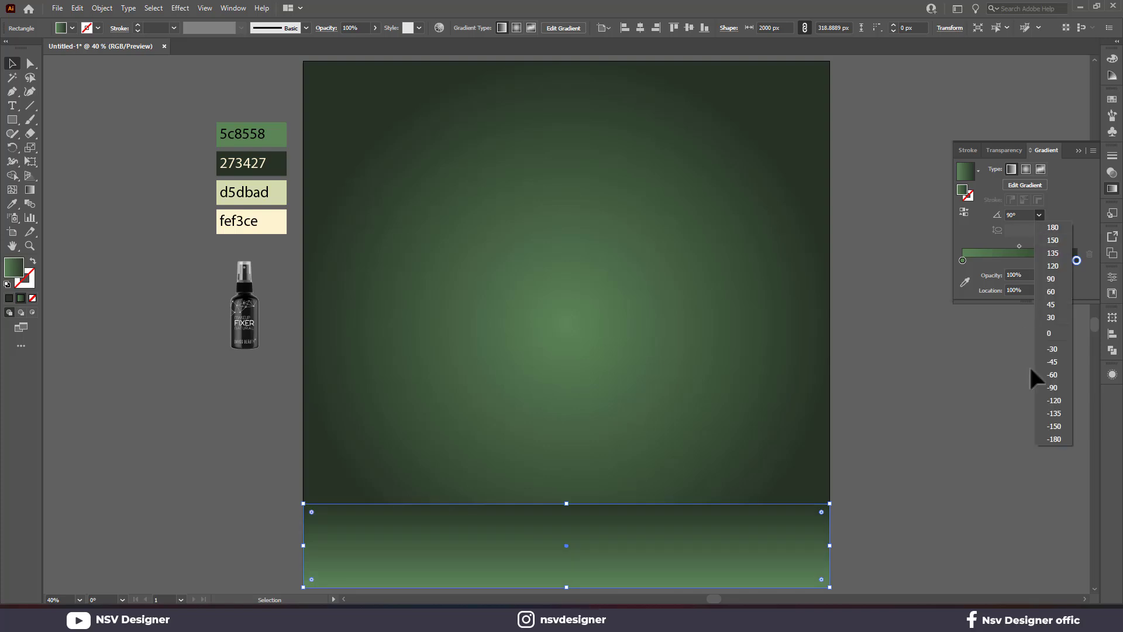
pyautogui.click(1053, 389)
pyautogui.click(871, 480)
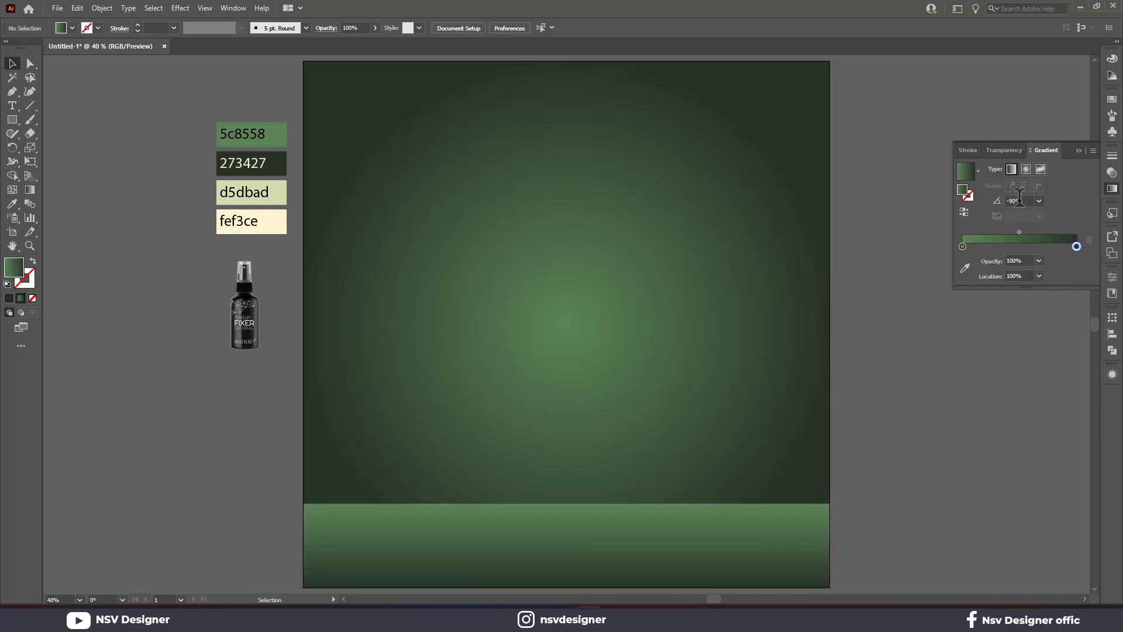
pyautogui.click(1078, 151)
# Fill the full-size 2000 px square lying over the background gradient with black.
pyautogui.click(779, 197)
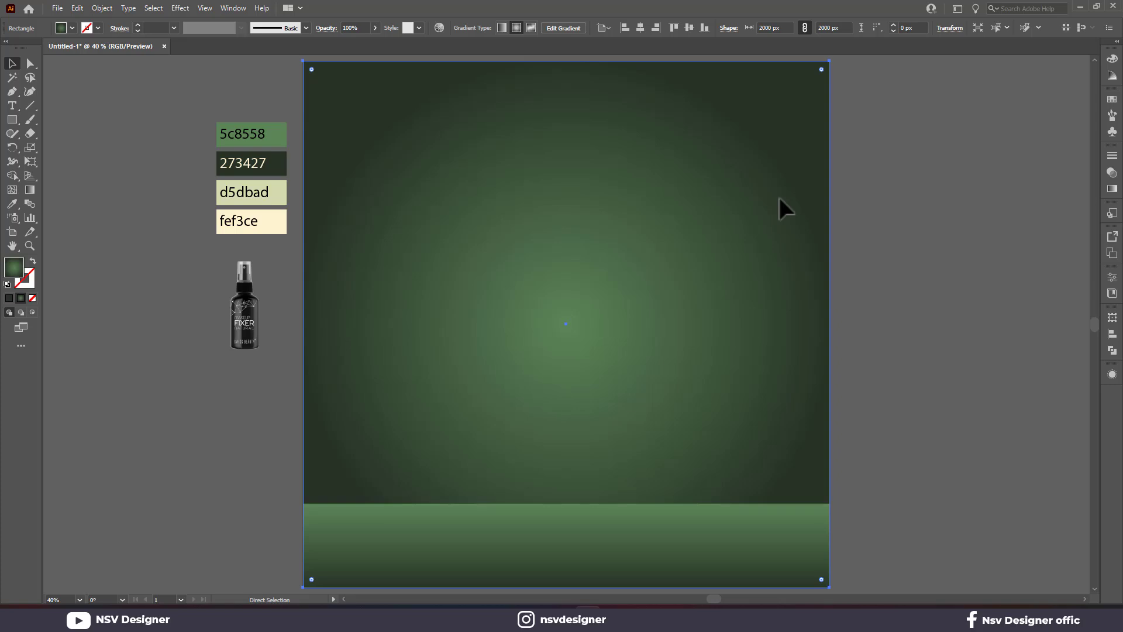
pyautogui.click(65, 25)
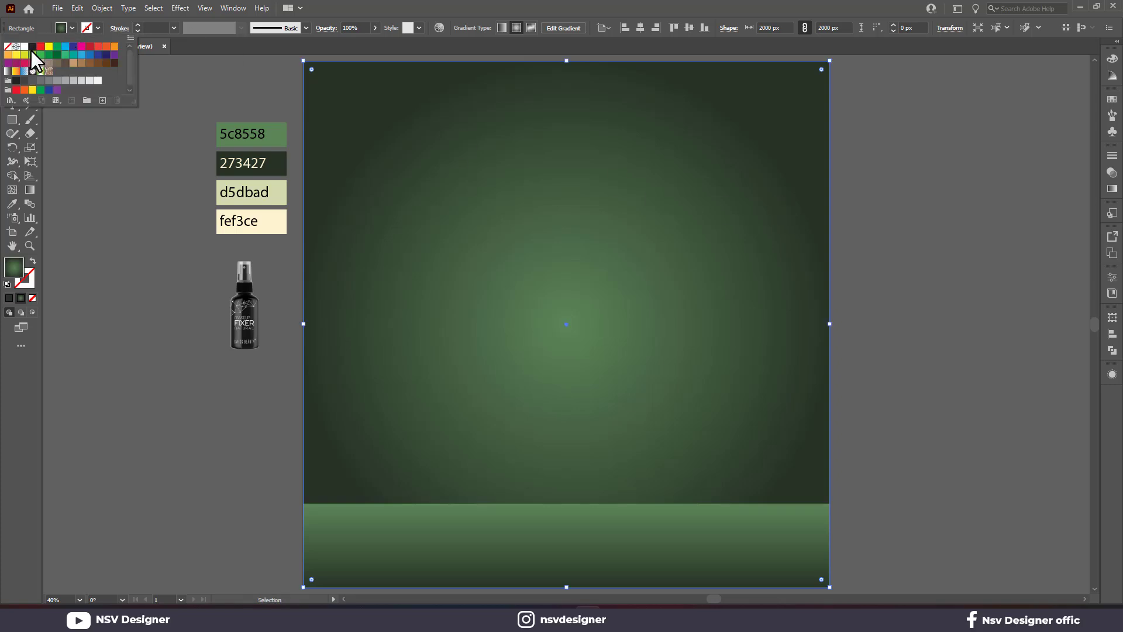
pyautogui.click(32, 46)
# Apply the Film Grain effect to the black square with Grain 20, Highlight Area 0 and Intensity 10.
pyautogui.click(174, 9)
pyautogui.click(183, 8)
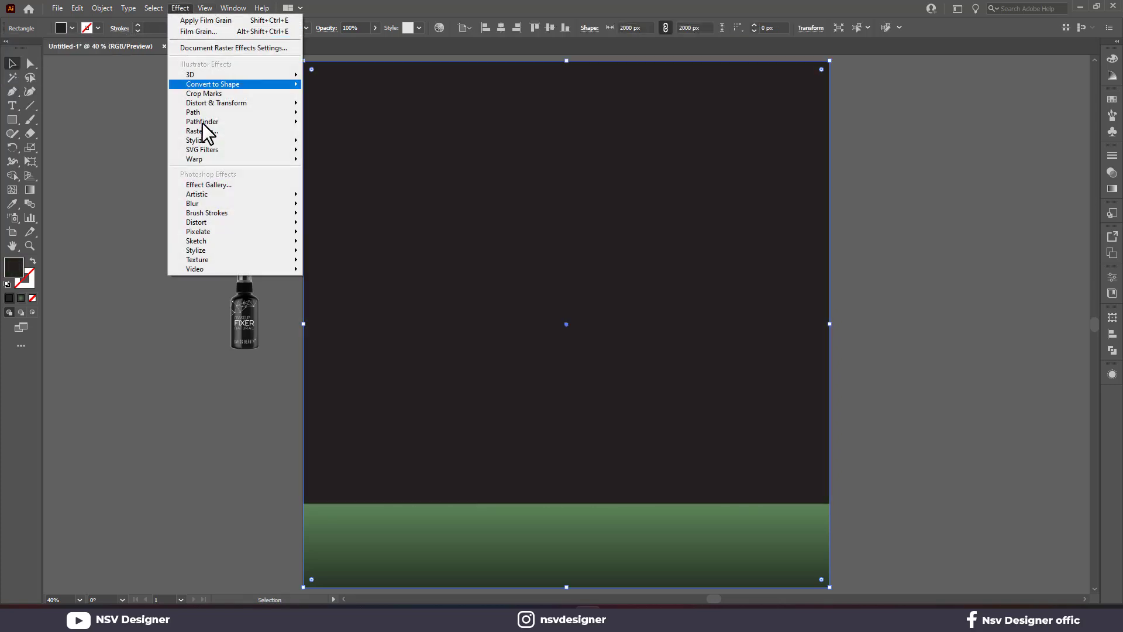
pyautogui.click(221, 184)
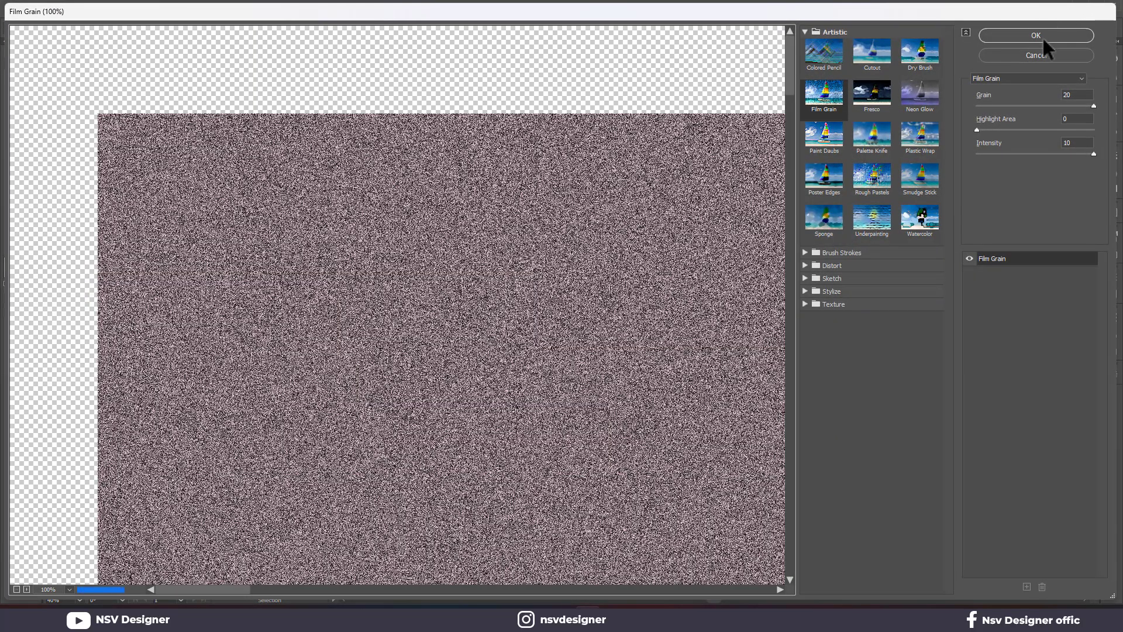
pyautogui.click(1044, 39)
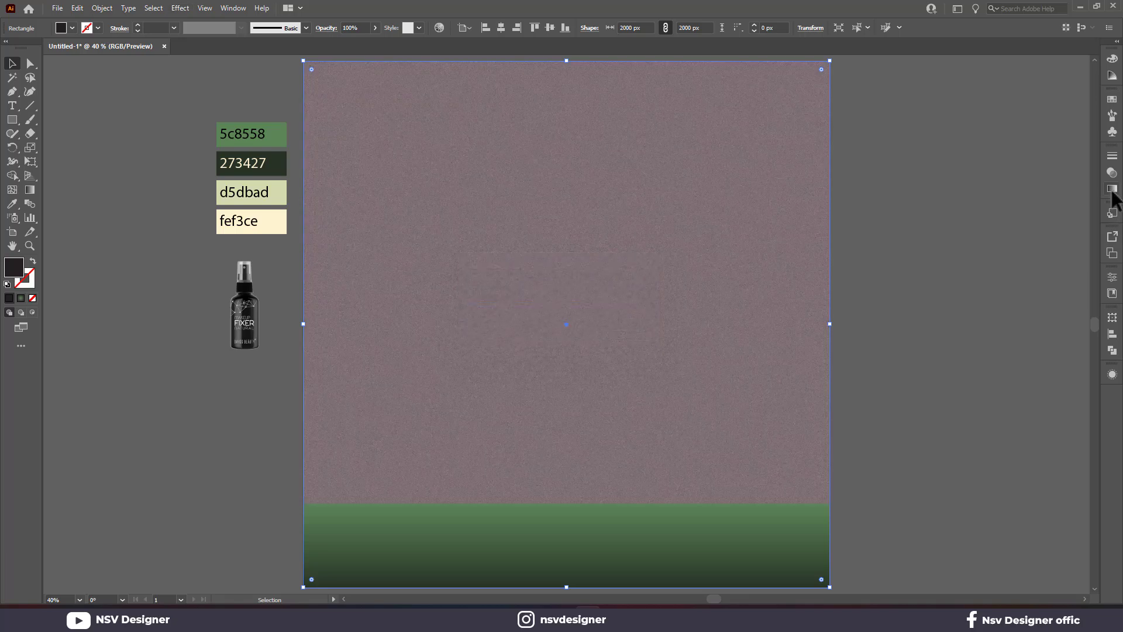
# Blend the grain square into the background with Overlay mode at 50% opacity, and clear the selection.
pyautogui.click(1112, 190)
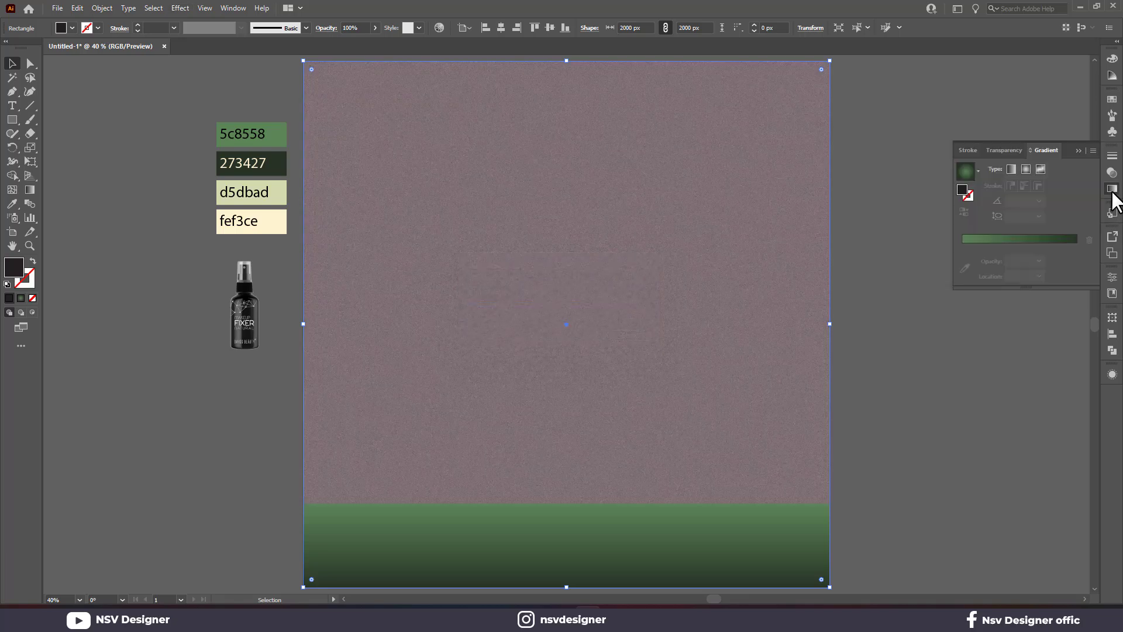
pyautogui.click(1004, 149)
pyautogui.click(991, 169)
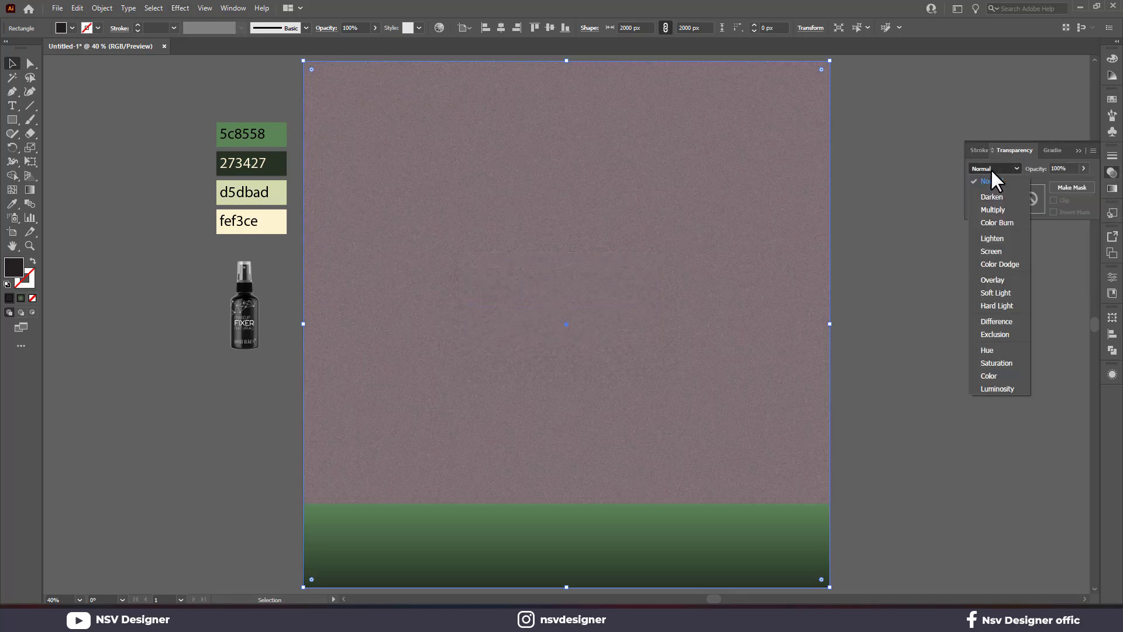
pyautogui.click(1005, 282)
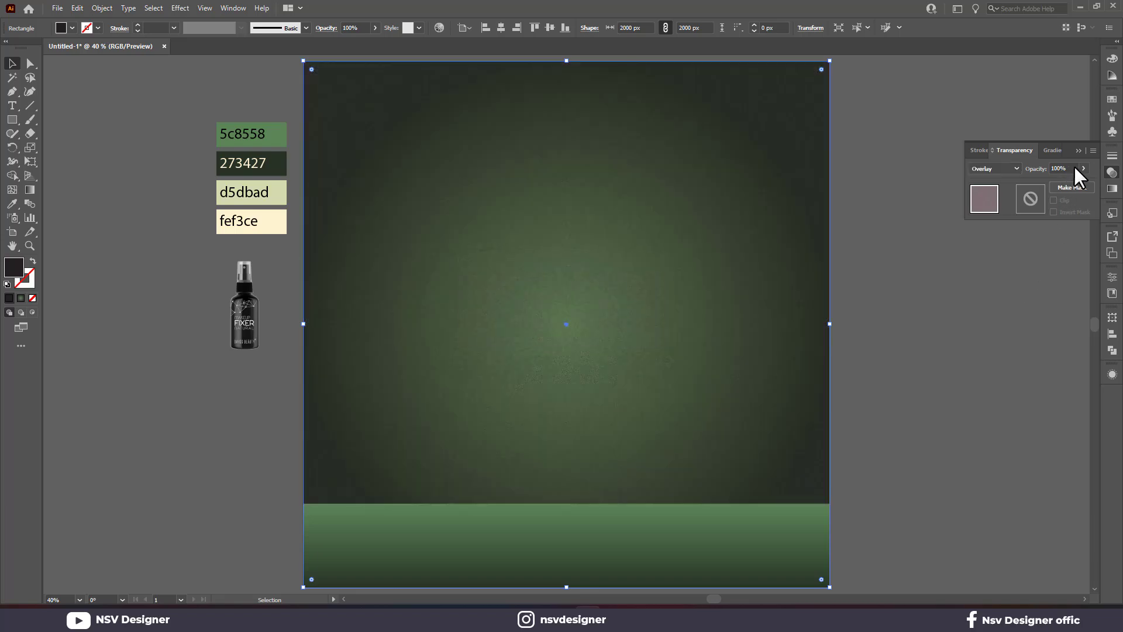
pyautogui.click(1068, 168)
pyautogui.write('50')
pyautogui.press('Return')
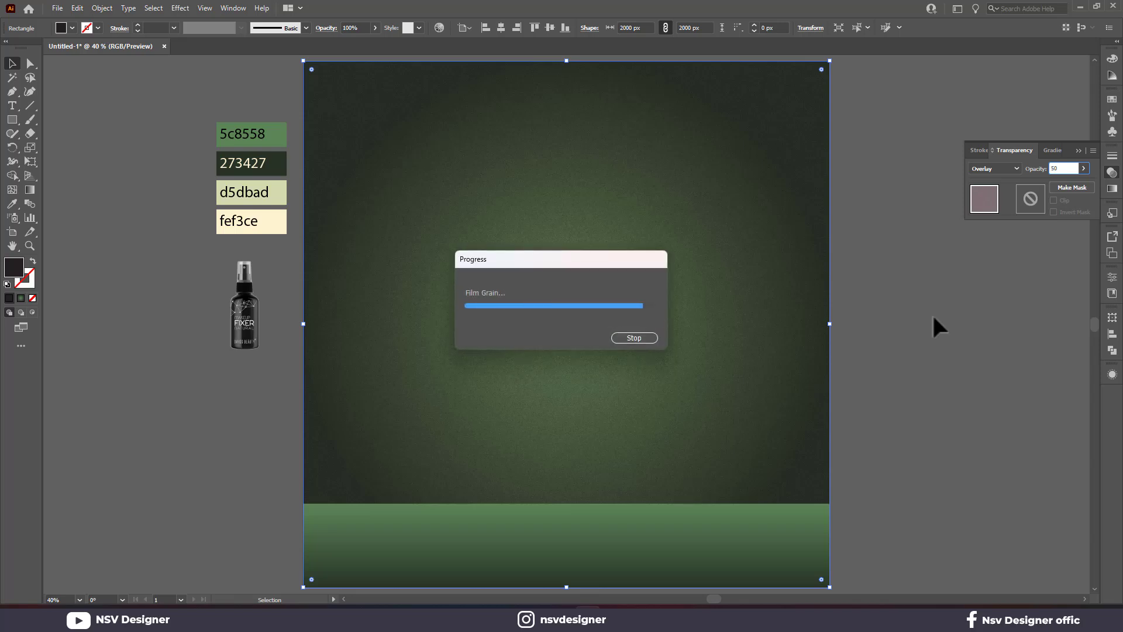
pyautogui.click(896, 371)
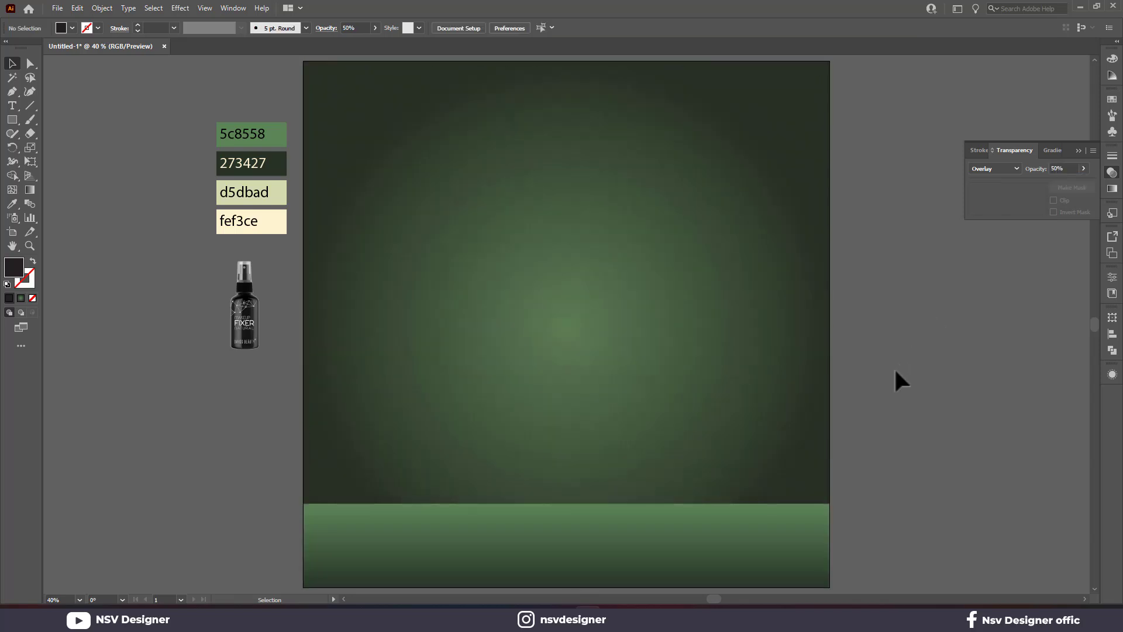
pyautogui.click(1079, 151)
# Select the background artwork together with the floor strip, lock it and clear the selection.
pyautogui.moveTo(733, 529); pyautogui.dragTo(733, 529)
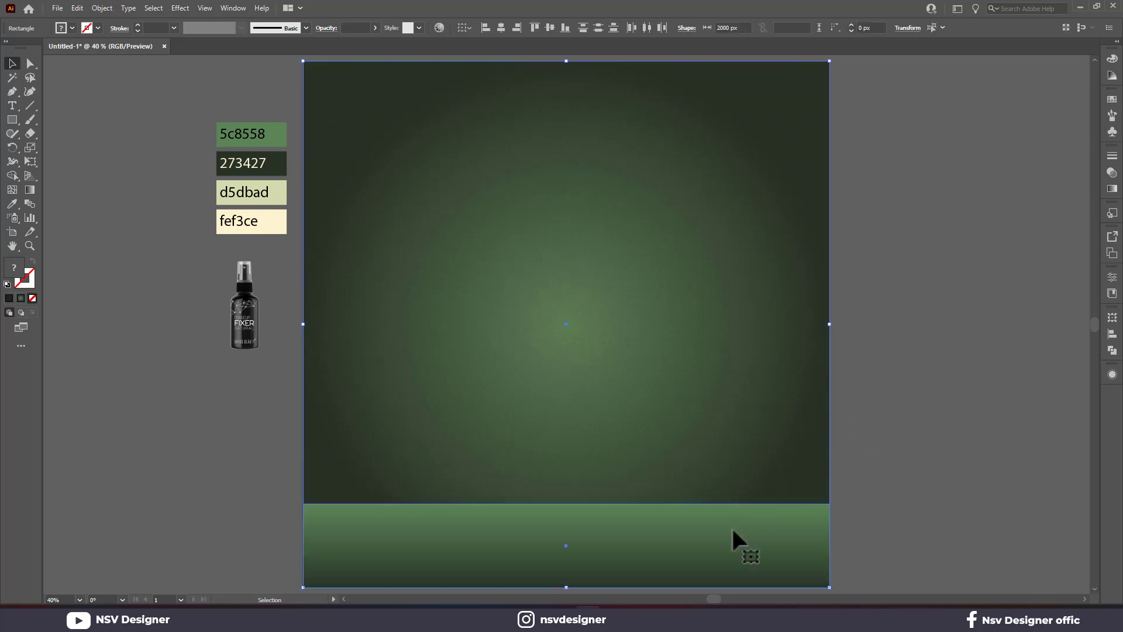
pyautogui.hotkey('ctrl', 'shift', 'a')
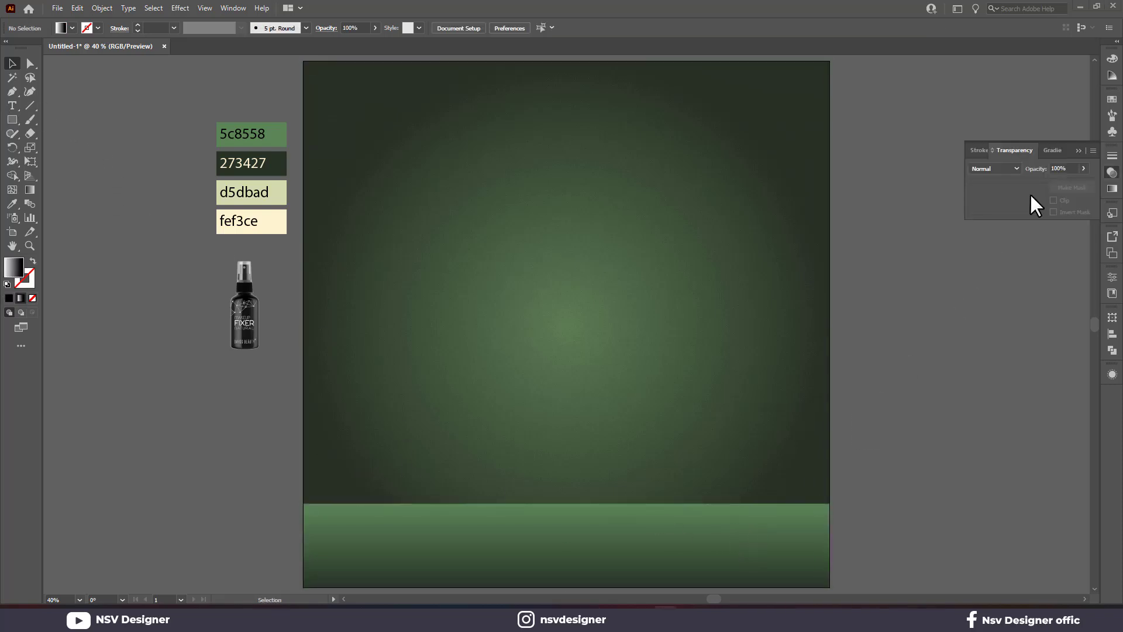
pyautogui.click(1077, 151)
# Draw a flat white ellipse about 627 by 80 px near the artboard's center and place a duplicate directly below it.
pyautogui.click(12, 119)
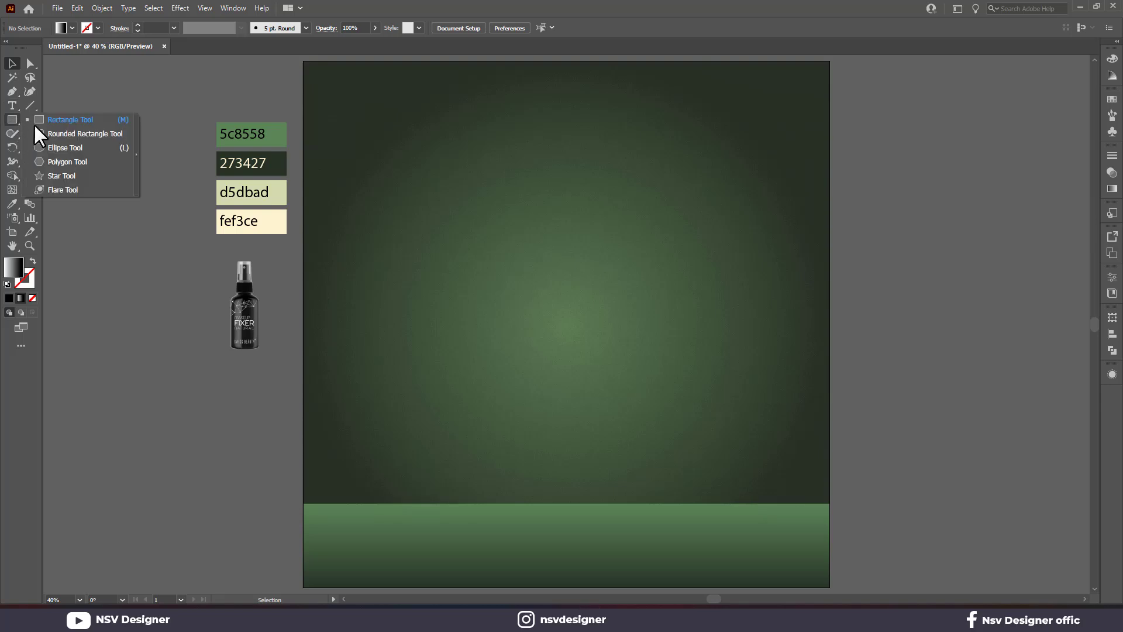
pyautogui.click(58, 147)
pyautogui.click(66, 27)
pyautogui.click(23, 52)
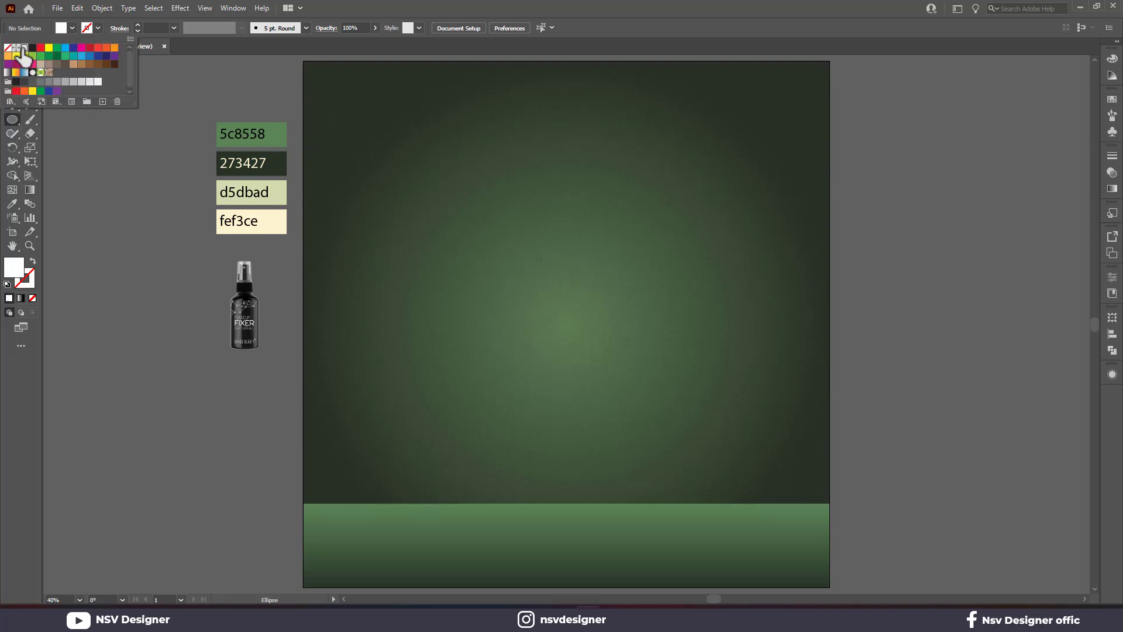
pyautogui.moveTo(489, 316); pyautogui.dragTo(594, 371)
pyautogui.press('v')
# Draw a white rectangle about 627 by 126 px joining the two ellipses between their side points.
pyautogui.moveTo(12, 120); pyautogui.dragTo(59, 121)
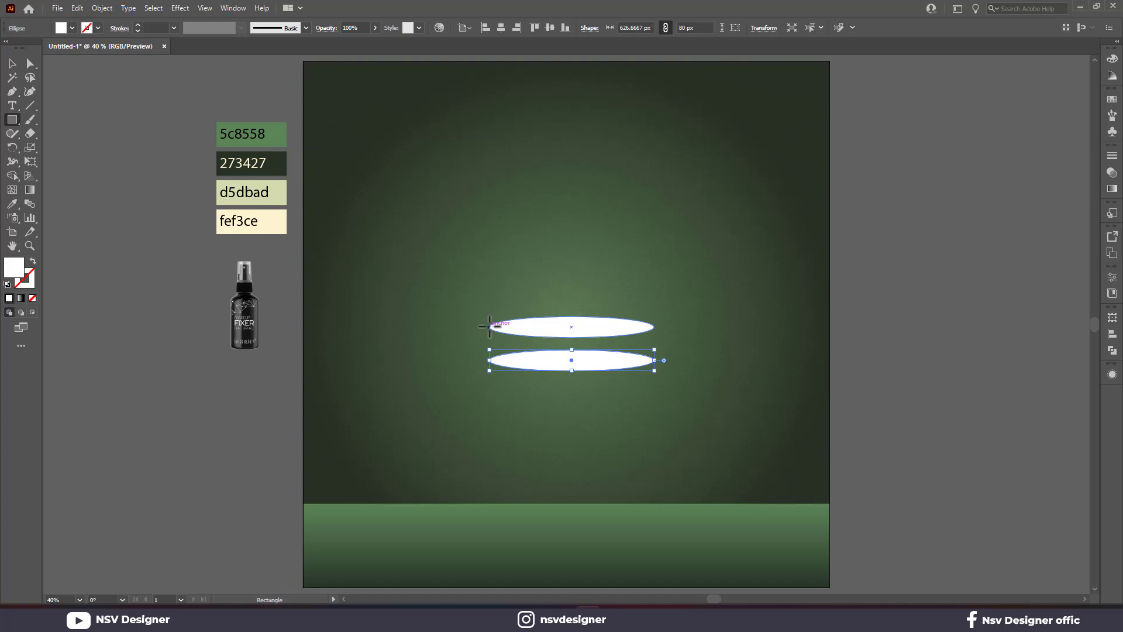
pyautogui.moveTo(489, 326)
pyautogui.mouseDown()
pyautogui.moveTo(556, 354)
pyautogui.moveTo(654, 359)
pyautogui.mouseUp()
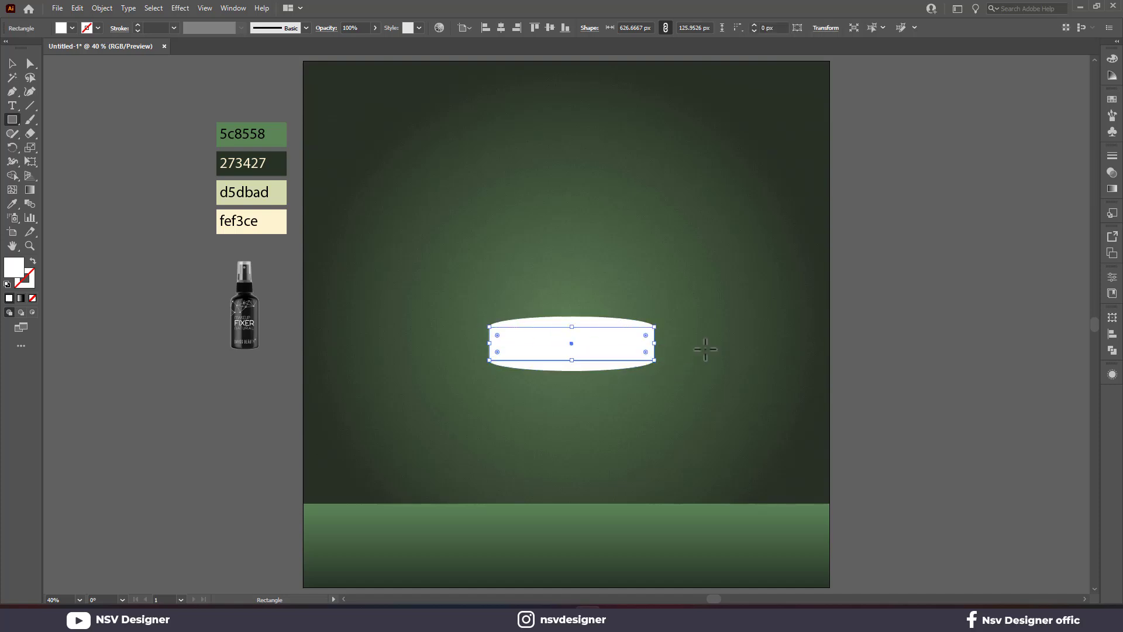
pyautogui.press('v')
# Move the three podium shapes down onto the floor strip, centered, and enlarge them to about 762 px wide.
pyautogui.click(705, 348)
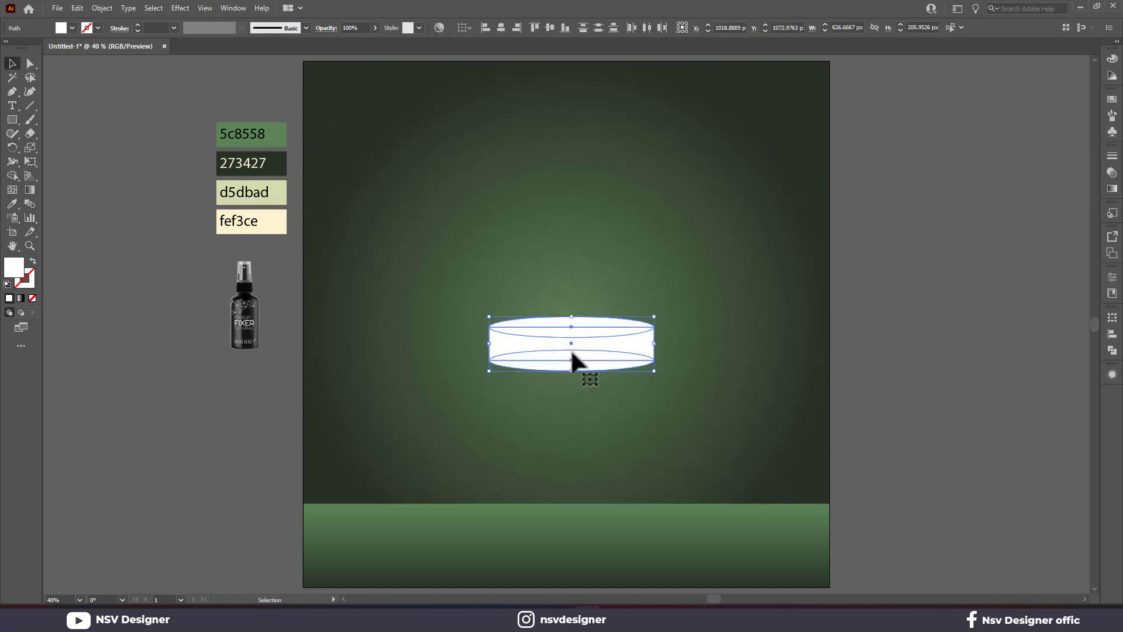
pyautogui.moveTo(572, 359); pyautogui.dragTo(567, 520)
pyautogui.moveTo(650, 509); pyautogui.dragTo(663, 507)
pyautogui.moveTo(567, 479); pyautogui.dragTo(572, 474)
# Unite the rectangle and the lower ellipse into one podium body shape.
pyautogui.moveTo(667, 508); pyautogui.dragTo(650, 533)
pyautogui.click(676, 504)
pyautogui.click(1112, 349)
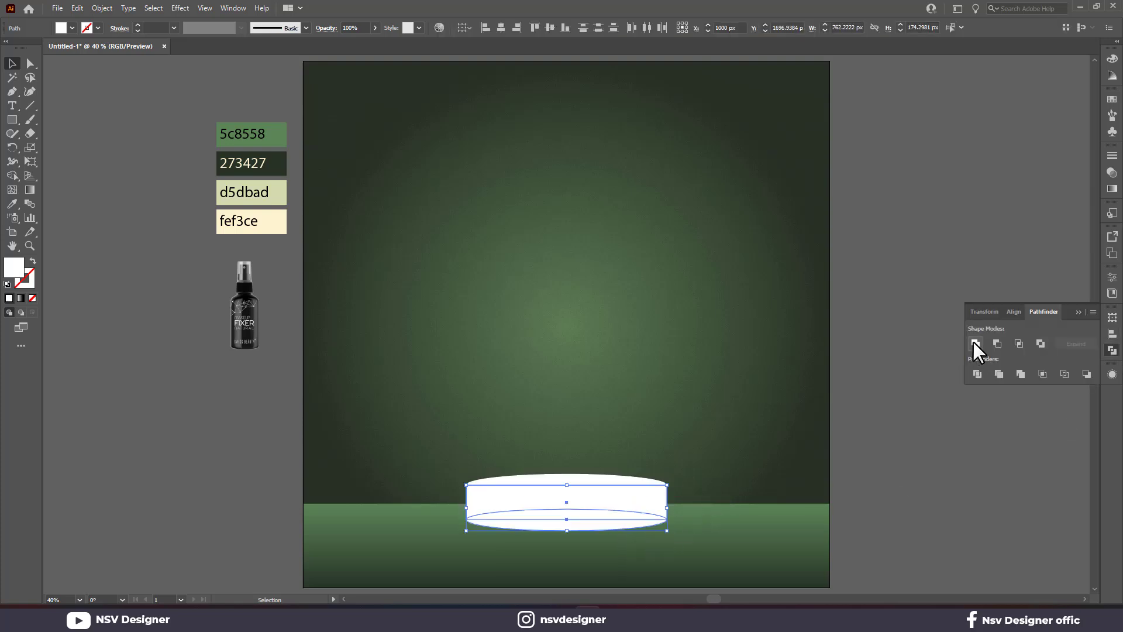
pyautogui.click(976, 343)
pyautogui.click(673, 404)
# Bring the top ellipse of the podium to the front of the body shape.
pyautogui.click(590, 480)
pyautogui.rightClick(589, 482)
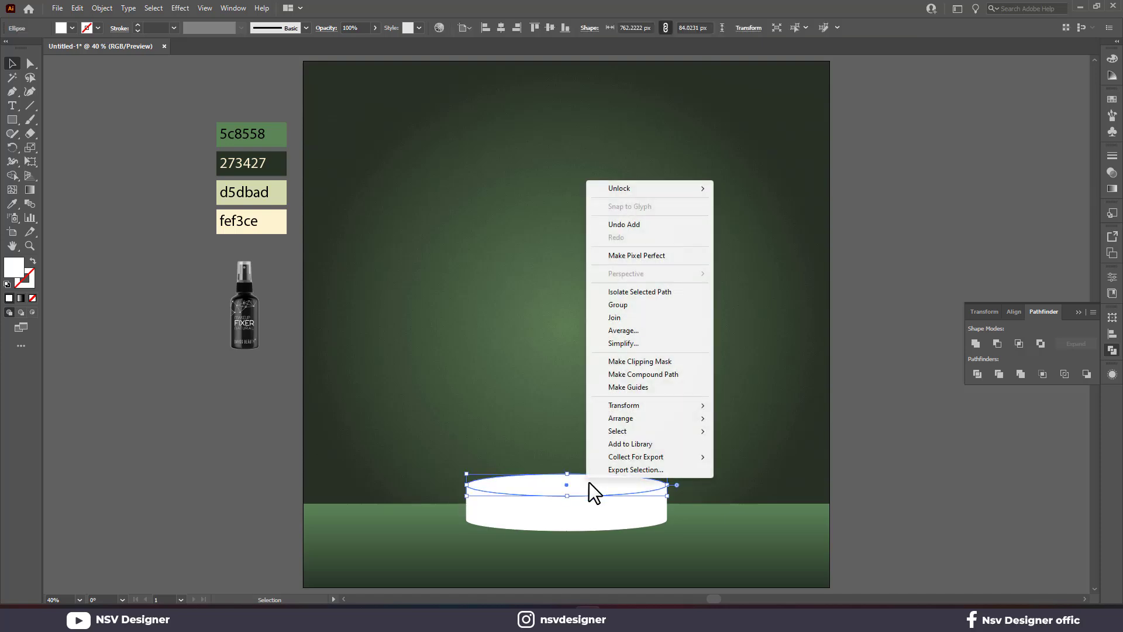
pyautogui.moveTo(650, 416)
pyautogui.click(727, 416)
pyautogui.click(737, 470)
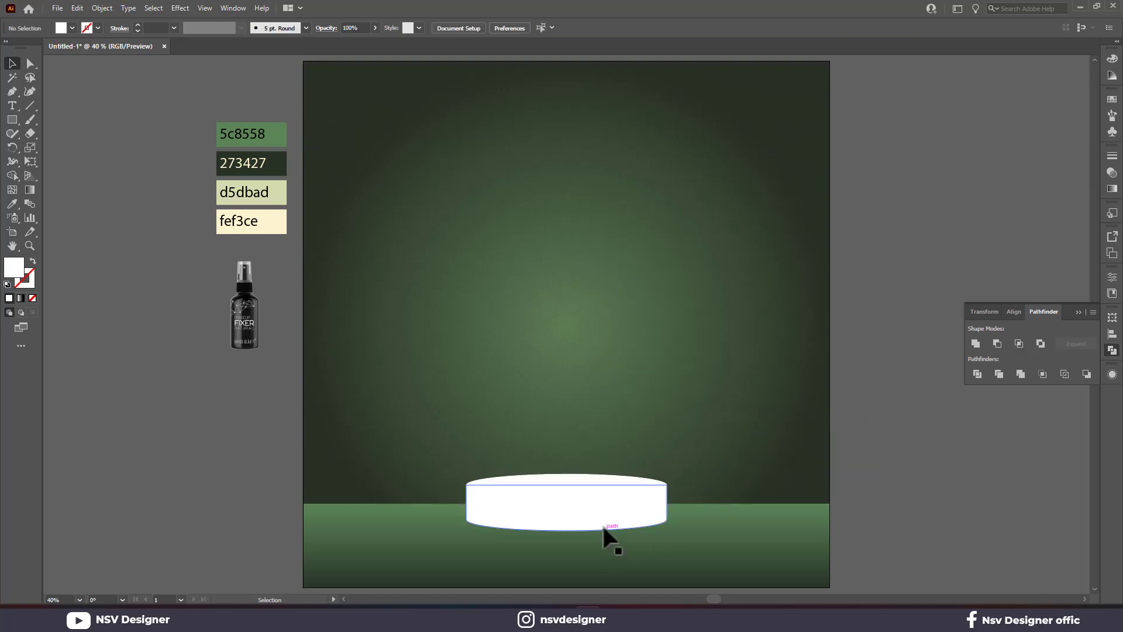
# Apply the linear white-to-black gradient to the podium body.
pyautogui.click(605, 528)
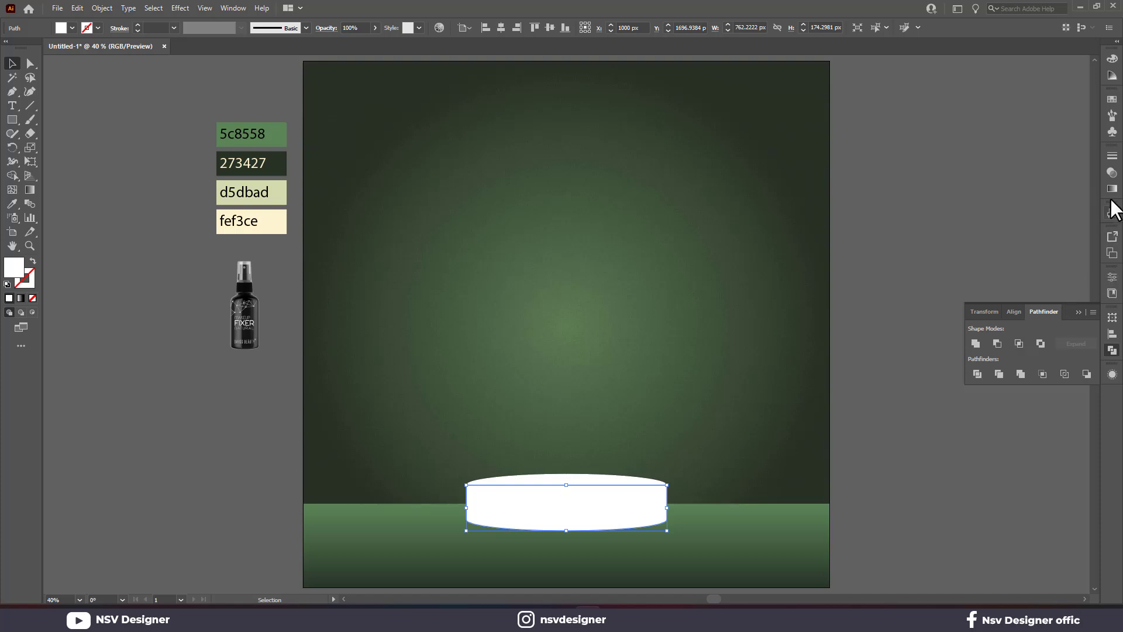
pyautogui.click(1112, 175)
pyautogui.click(1113, 189)
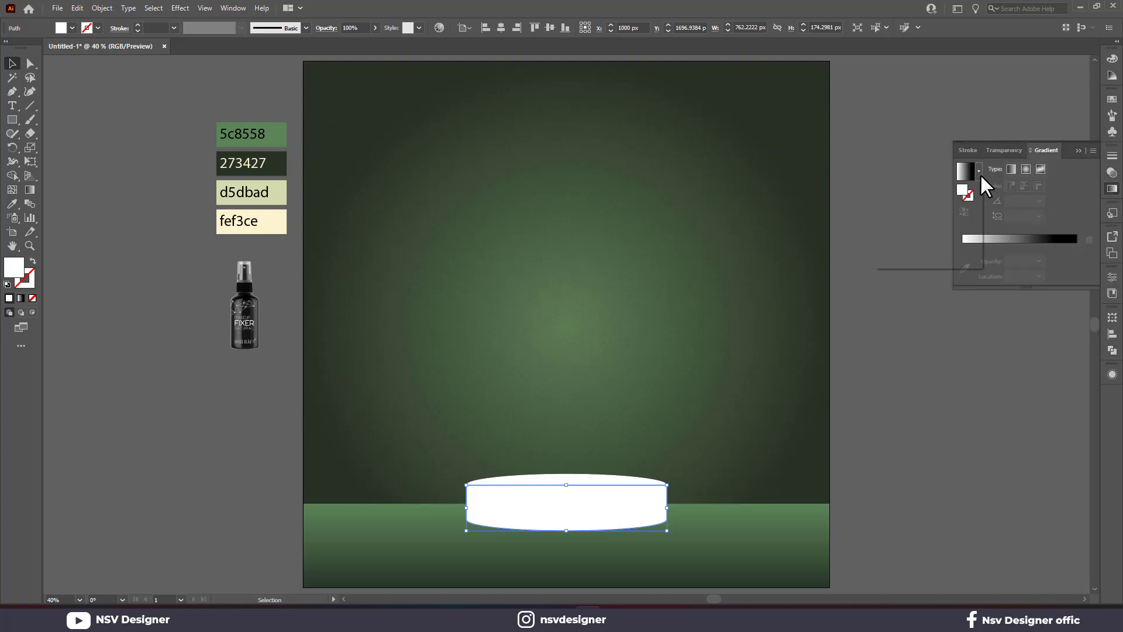
pyautogui.click(965, 171)
# Add a middle color stop to the podium body's gradient at location 50%.
pyautogui.click(1014, 259)
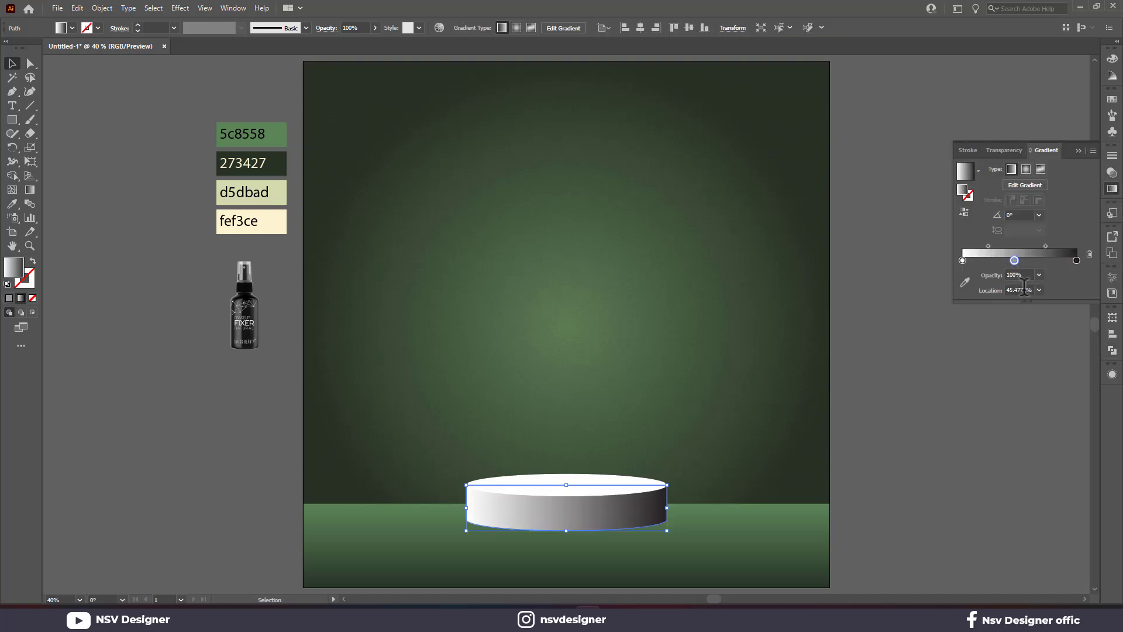
pyautogui.click(1019, 289)
pyautogui.write('50')
pyautogui.press('Return')
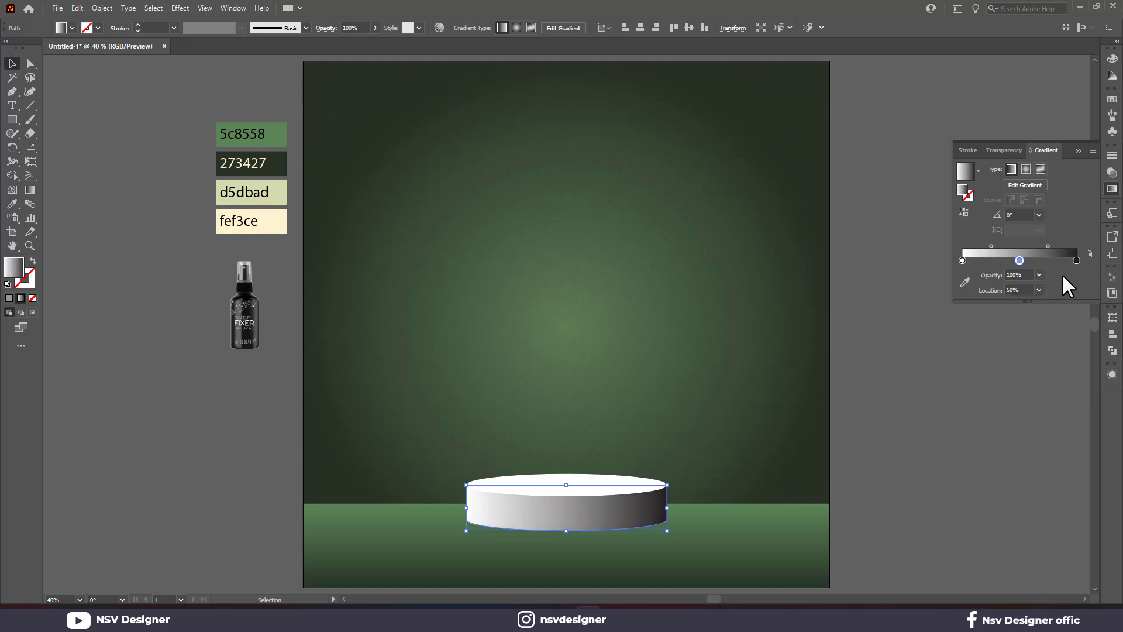
# Set the white starting stop of the podium body's gradient to a very light gray swatch.
pyautogui.doubleClick(963, 260)
pyautogui.click(926, 322)
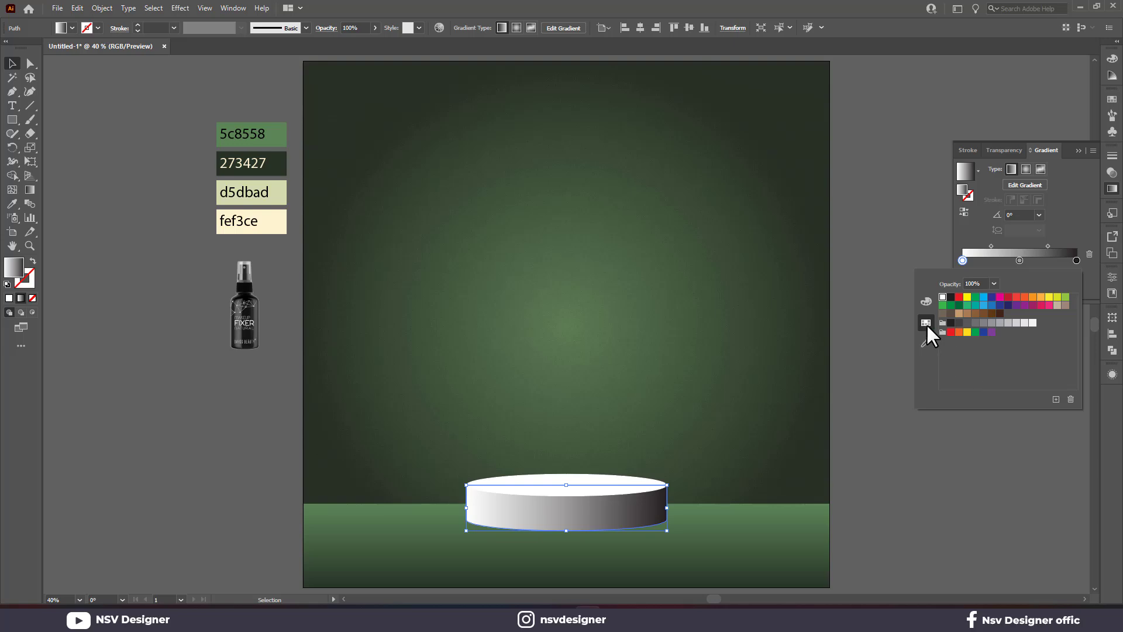
pyautogui.click(1024, 323)
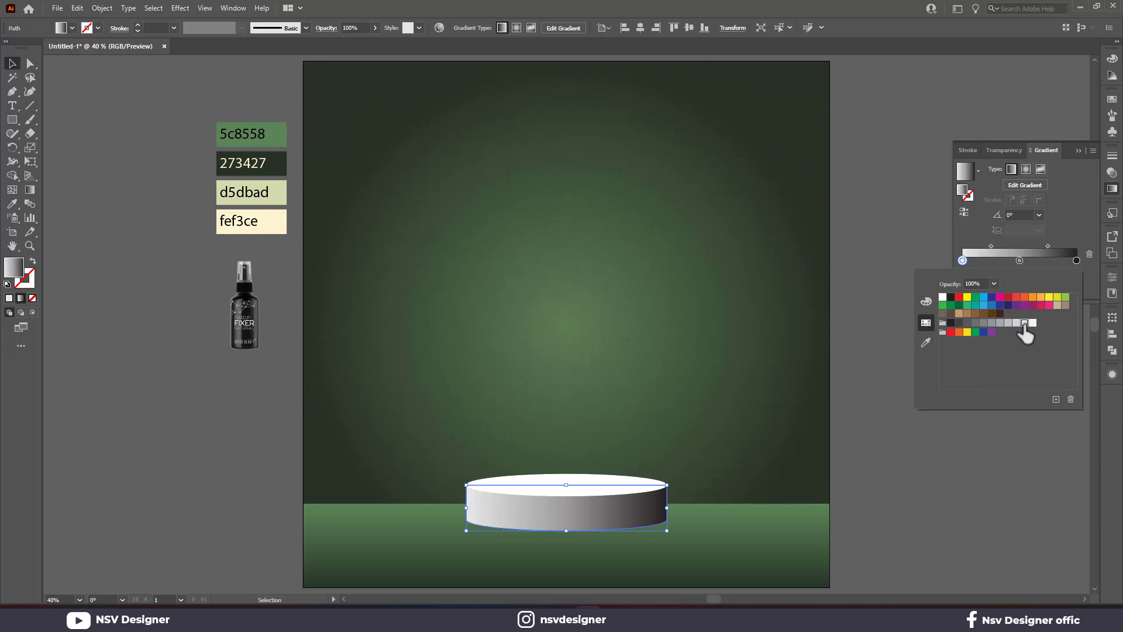
pyautogui.doubleClick(1074, 261)
pyautogui.click(1073, 262)
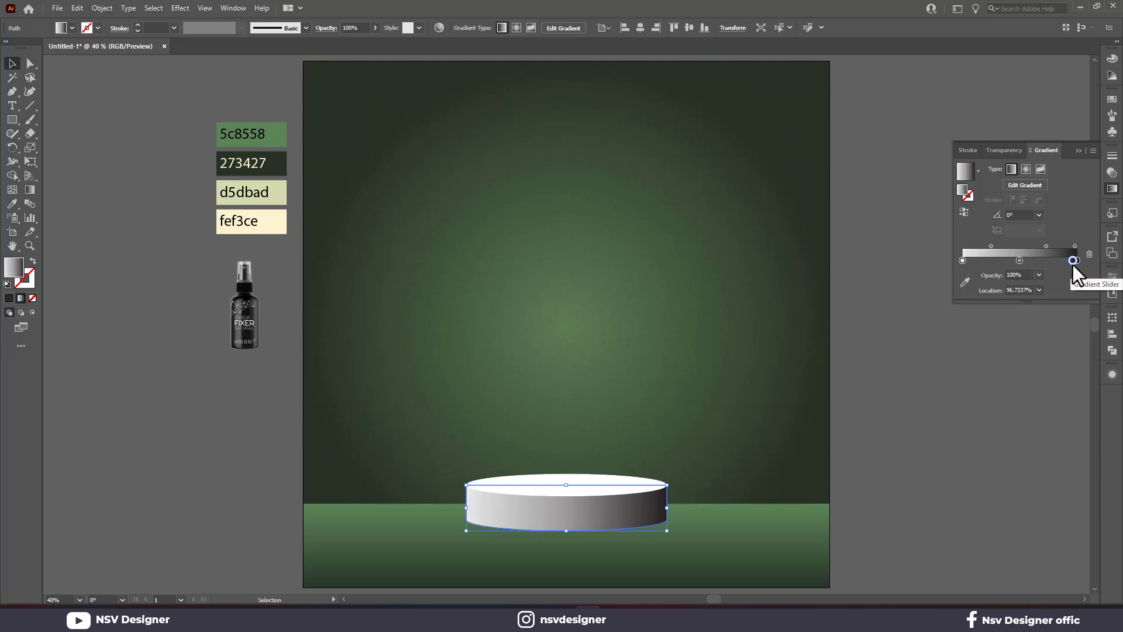
pyautogui.moveTo(1073, 265); pyautogui.dragTo(1076, 258)
# Set the black end stop of the podium body's gradient to a very light gray swatch.
pyautogui.doubleClick(1076, 258)
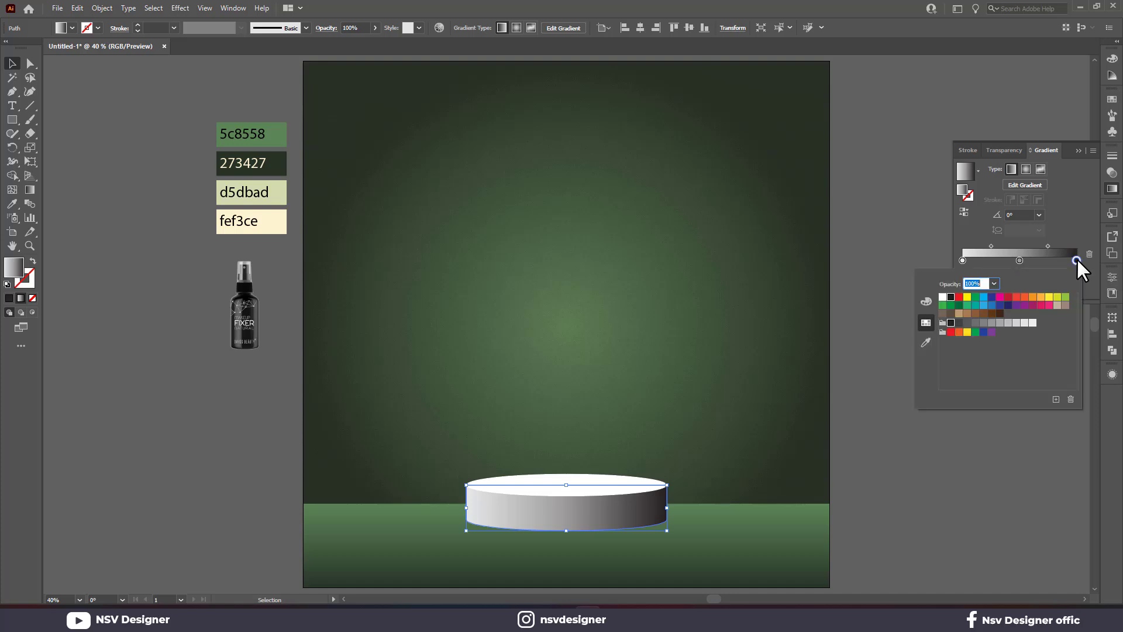
pyautogui.click(1024, 324)
# Set the middle stop of the podium body's gradient to a medium gray swatch and spread both midpoints outward toward the light end stops.
pyautogui.click(1019, 260)
pyautogui.doubleClick(1019, 259)
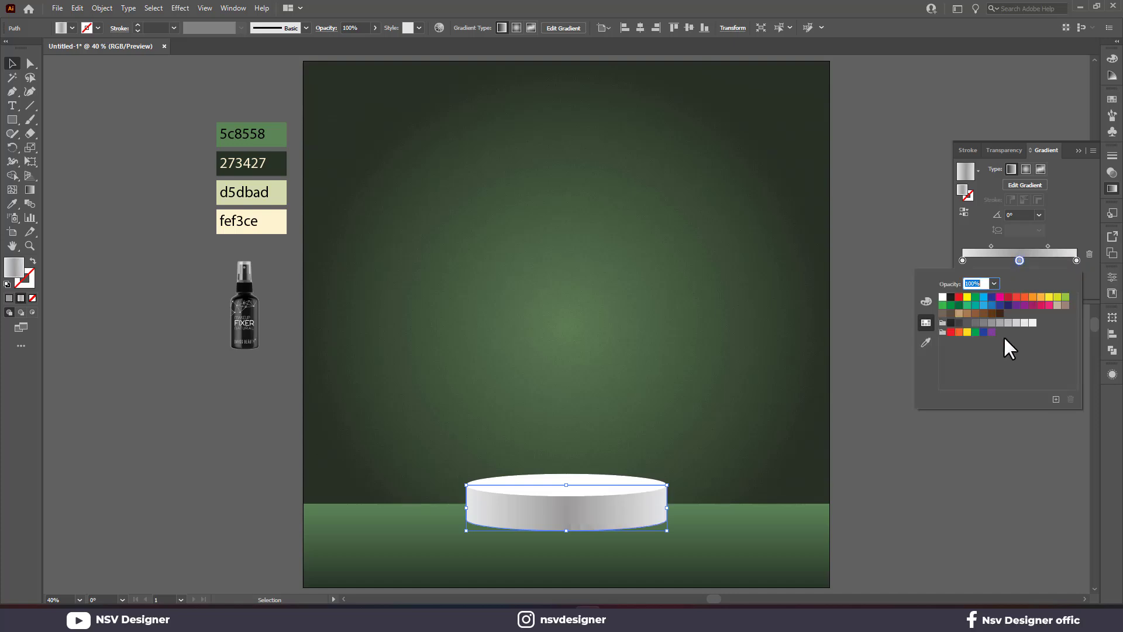
pyautogui.click(983, 322)
pyautogui.click(975, 322)
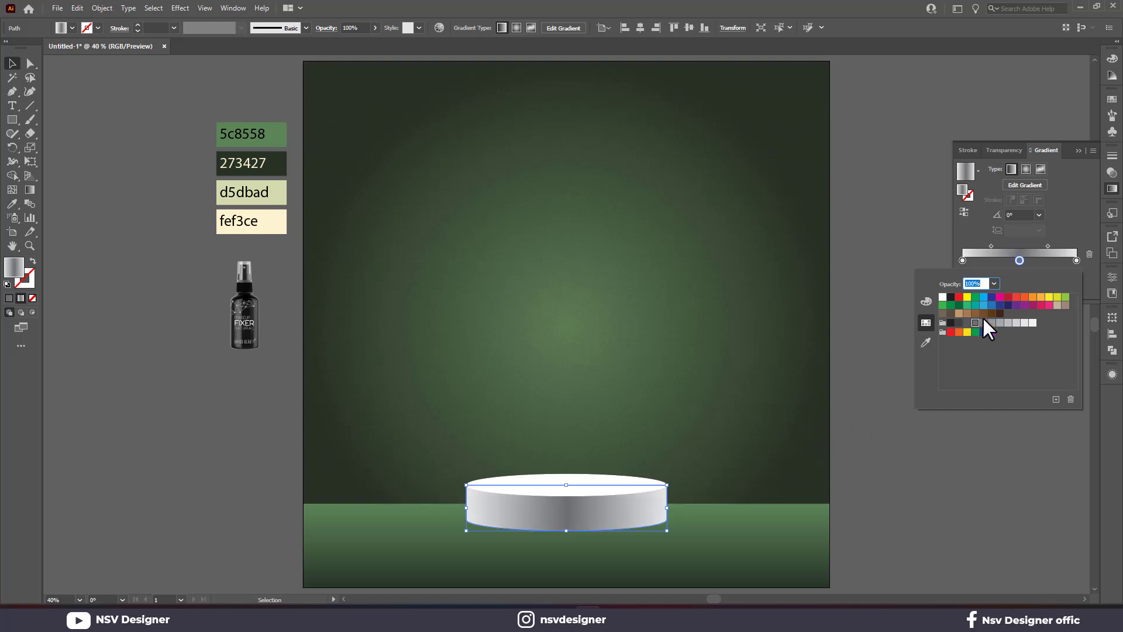
pyautogui.click(984, 322)
pyautogui.click(634, 508)
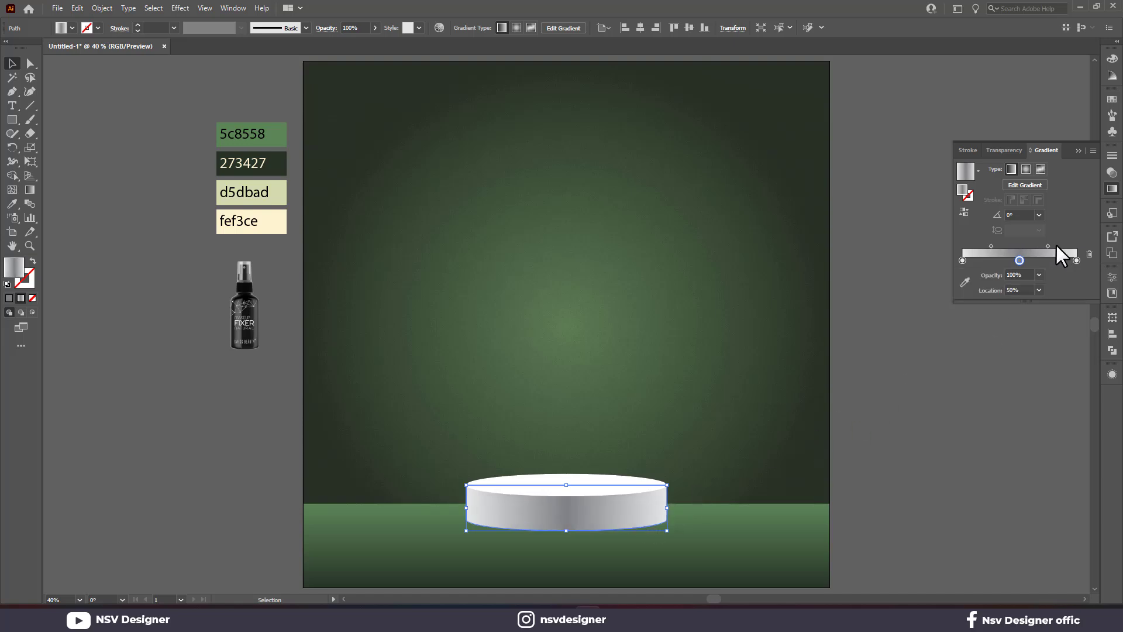
pyautogui.moveTo(1048, 246)
pyautogui.mouseDown()
pyautogui.moveTo(1059, 246)
pyautogui.moveTo(979, 247)
pyautogui.mouseUp()
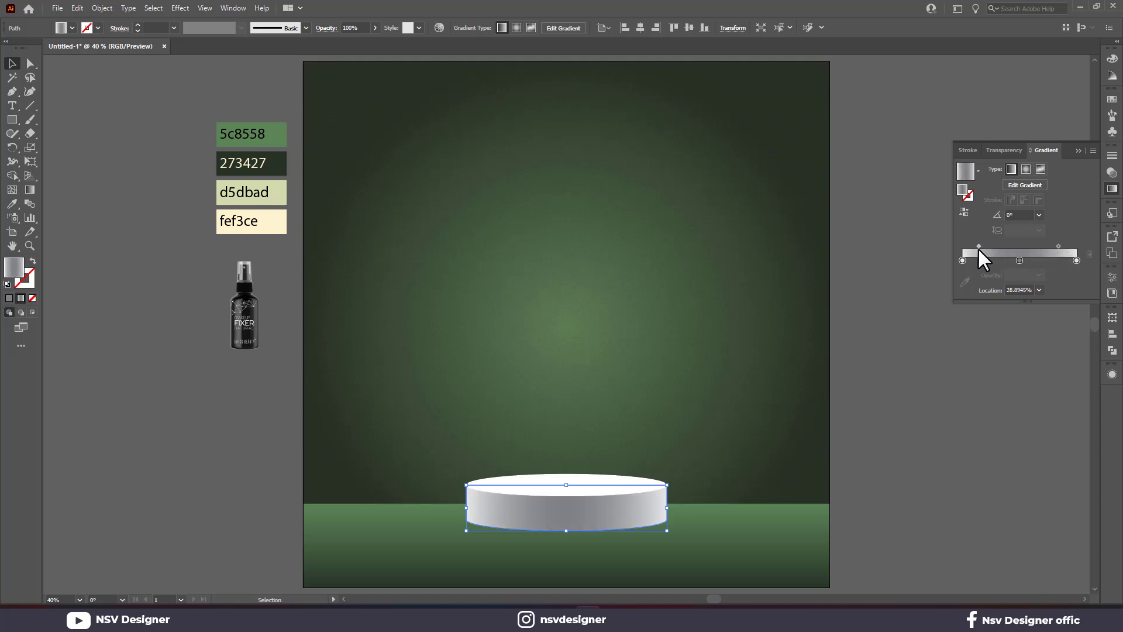
# Apply the body's gradient to the podium's top ellipse and reduce it to a two-stop radial blend from medium gray center to light gray edge.
pyautogui.click(588, 487)
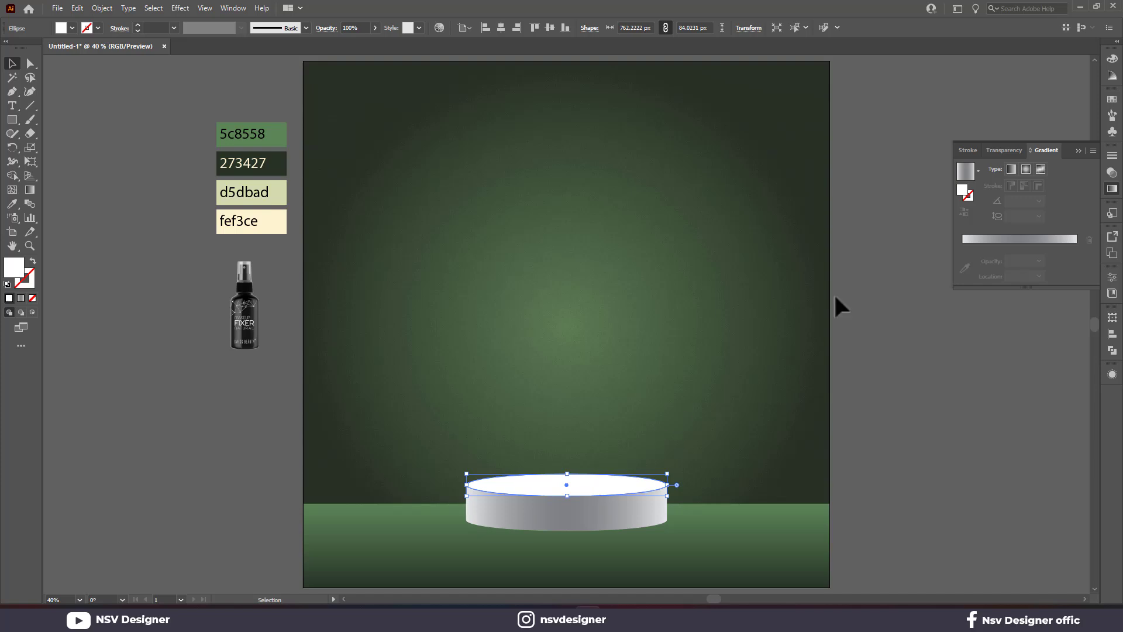
pyautogui.click(978, 171)
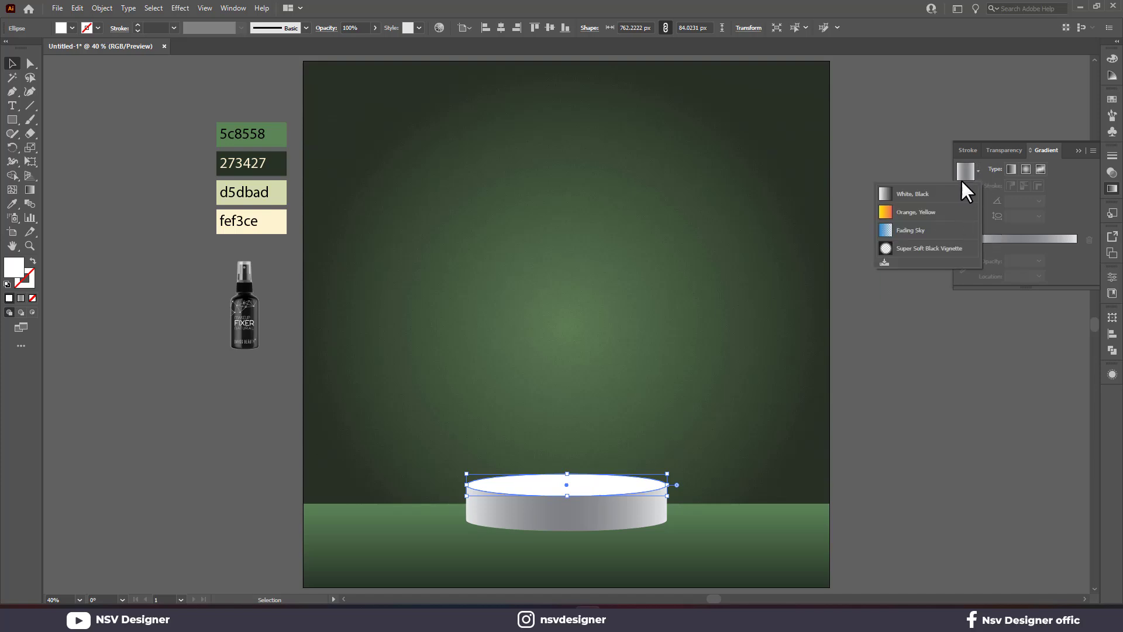
pyautogui.click(974, 198)
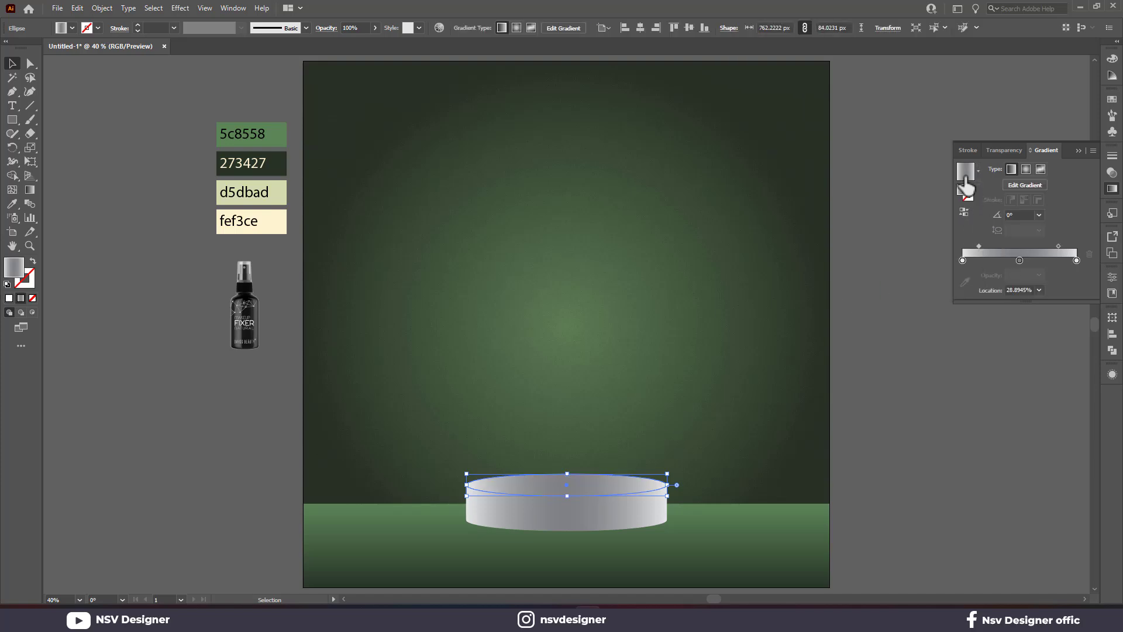
pyautogui.moveTo(963, 260); pyautogui.dragTo(969, 296)
pyautogui.moveTo(1020, 260); pyautogui.dragTo(946, 261)
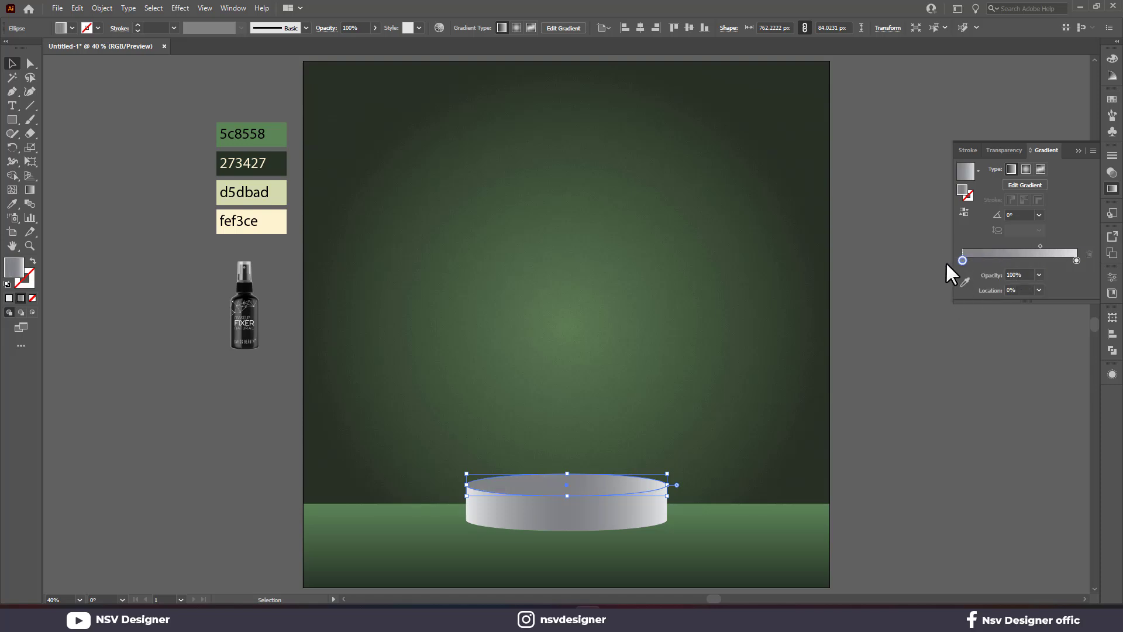
pyautogui.click(1026, 170)
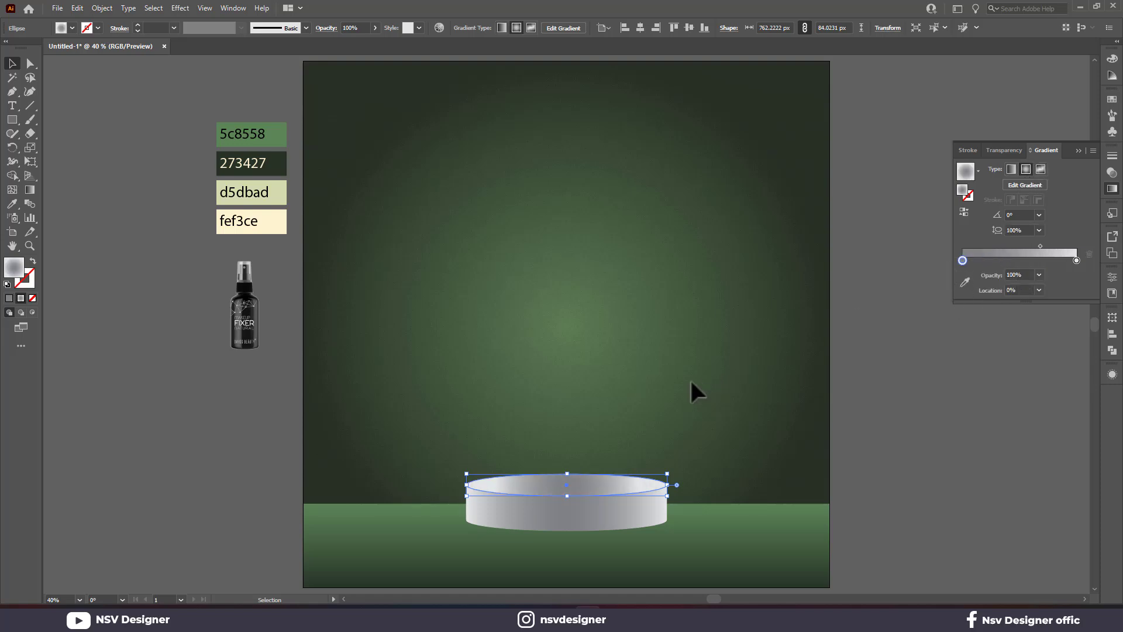
# Flatten the top ellipse's radial gradient to an aspect ratio of about 11.4% so it follows the ellipse's shape.
pyautogui.press('g')
pyautogui.moveTo(572, 425); pyautogui.dragTo(572, 478)
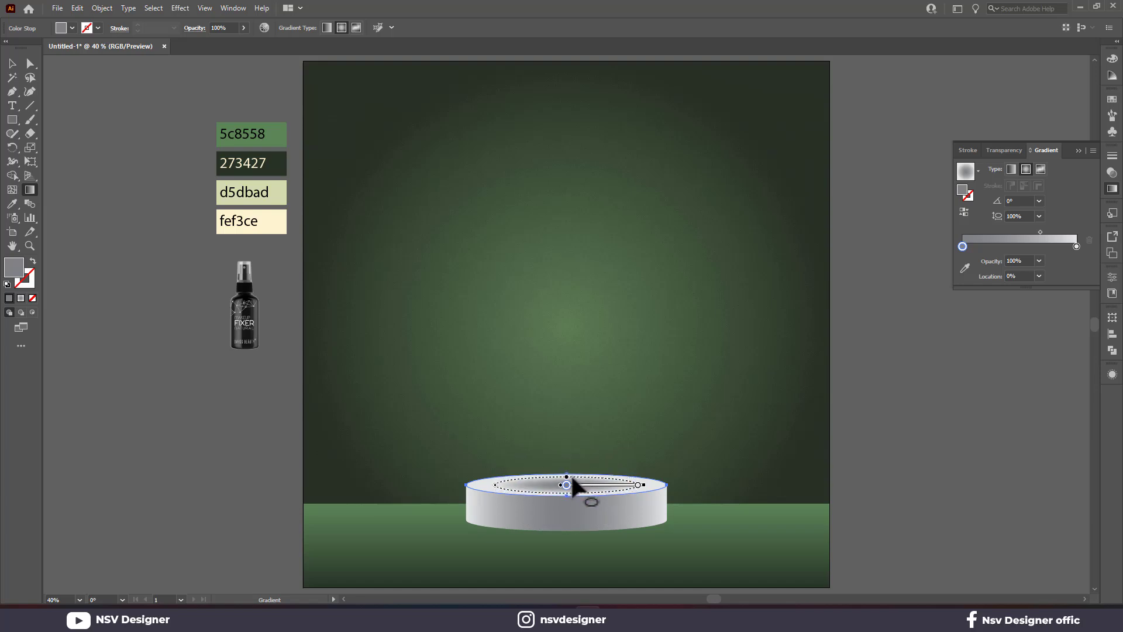
pyautogui.press('v')
pyautogui.click(713, 448)
# Lighten the center stop of the top ellipse's radial gradient to a lighter gray swatch.
pyautogui.click(578, 493)
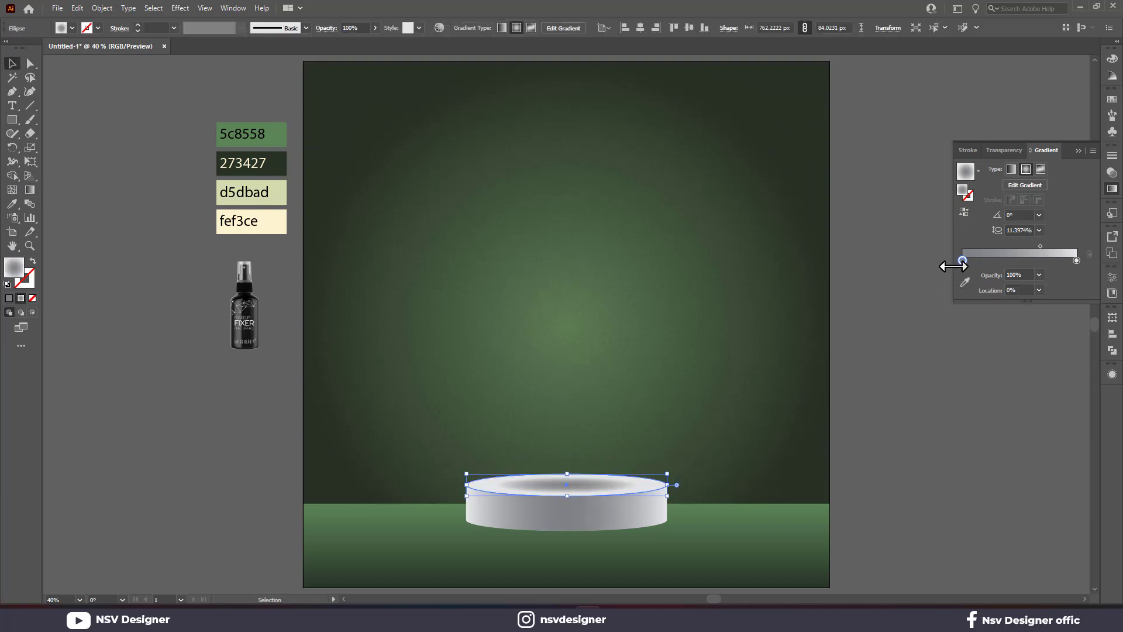
pyautogui.doubleClick(962, 260)
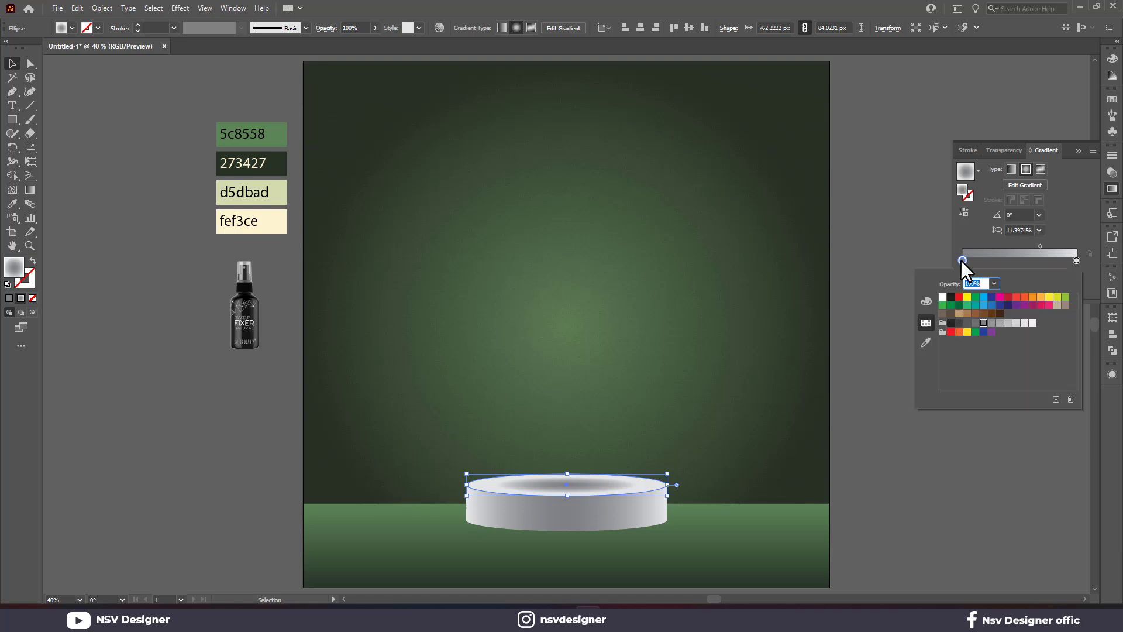
pyautogui.click(992, 324)
pyautogui.click(1000, 323)
pyautogui.click(770, 430)
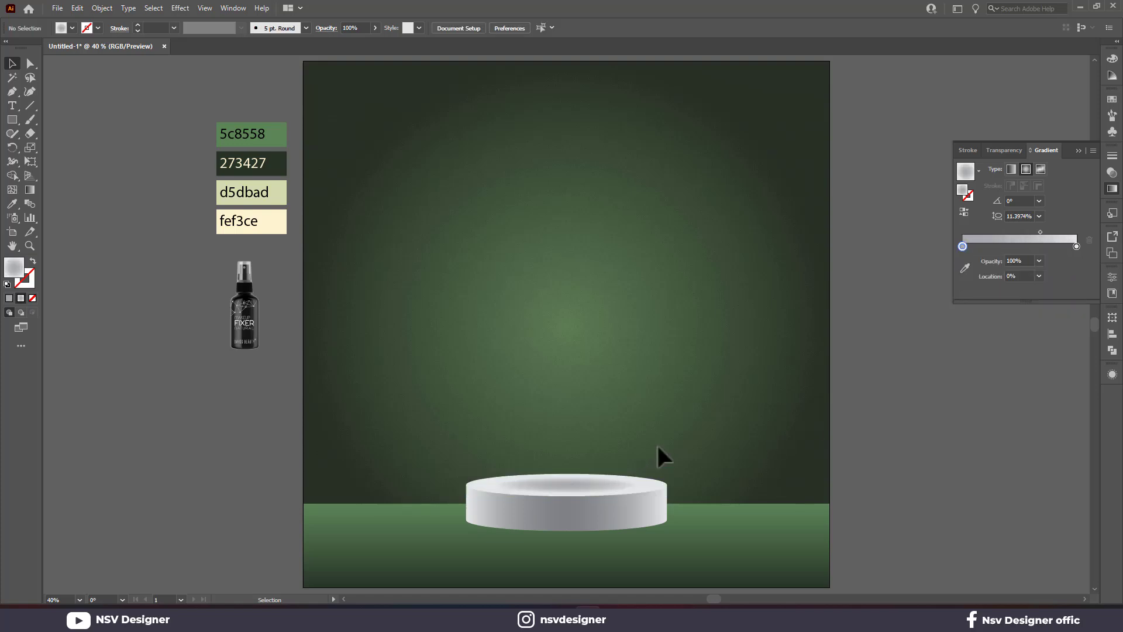
# Try to tighten the top ellipse's radial gradient by moving its outer color stop inward to about 78%.
pyautogui.click(598, 485)
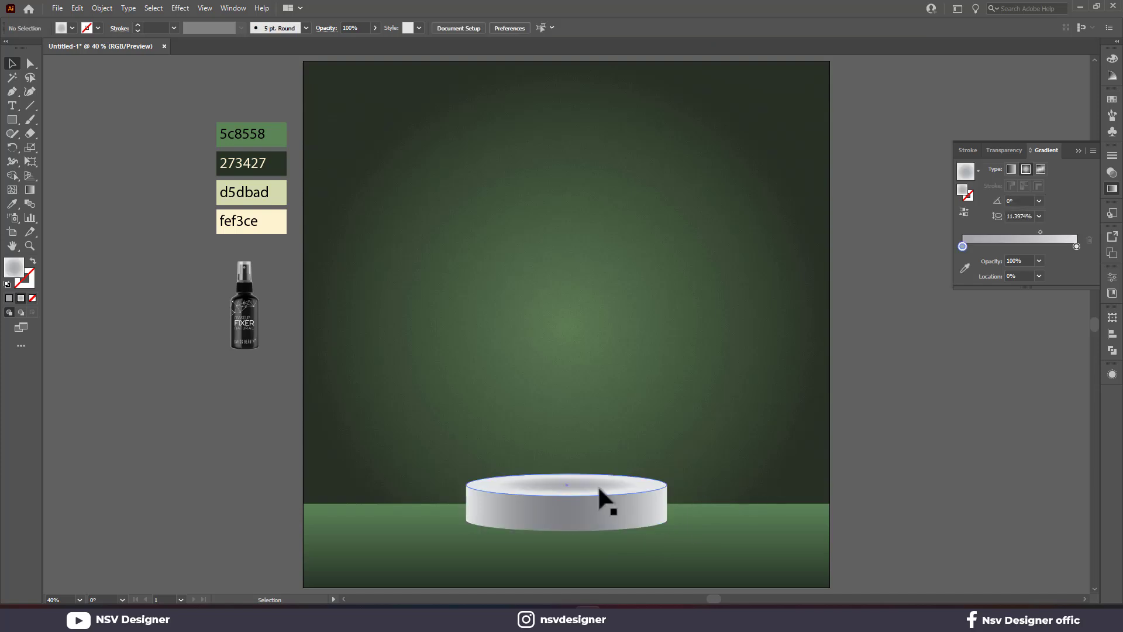
pyautogui.press('g')
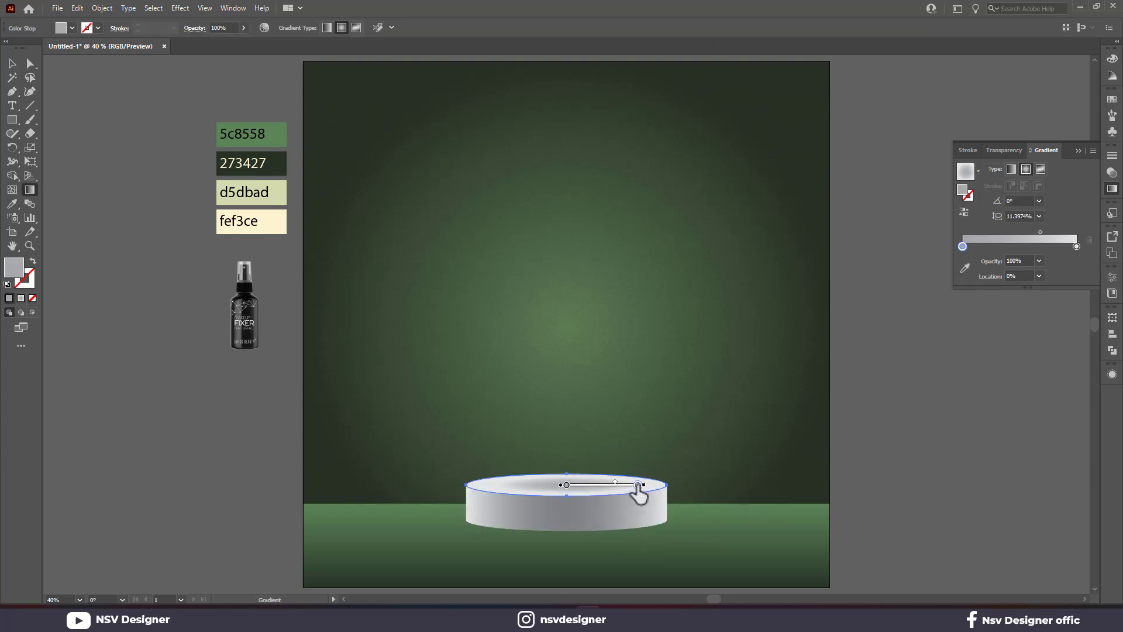
pyautogui.moveTo(637, 485); pyautogui.dragTo(622, 485)
pyautogui.press('v')
pyautogui.click(656, 428)
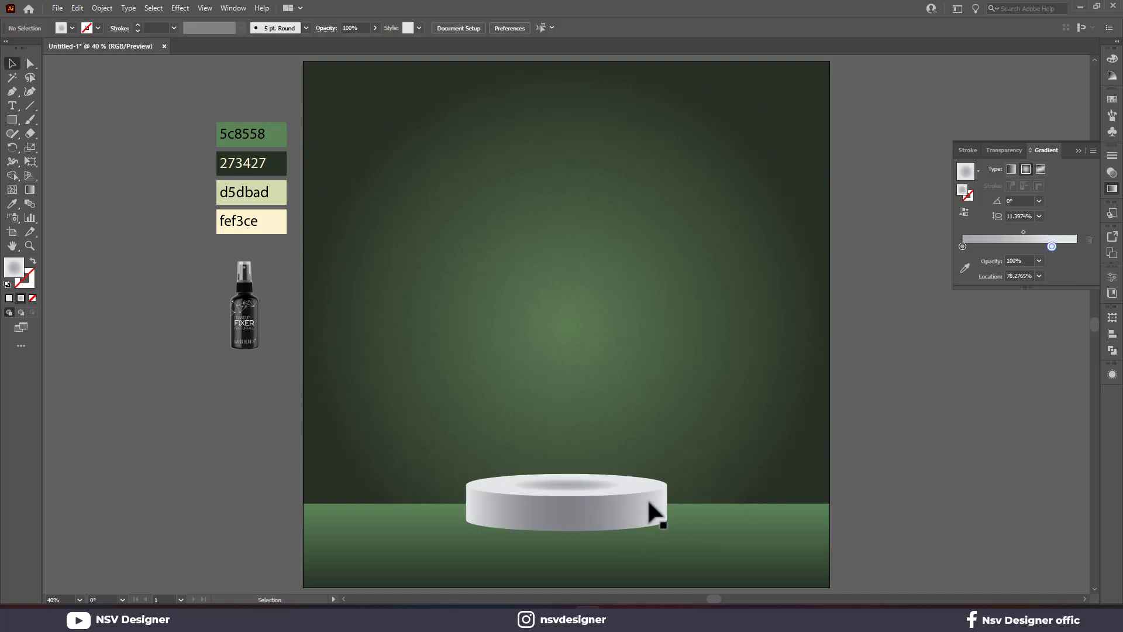
pyautogui.hotkey('ctrl', 'z')
# Group the podium's body and top ellipse into one object.
pyautogui.click(724, 465)
pyautogui.click(599, 519)
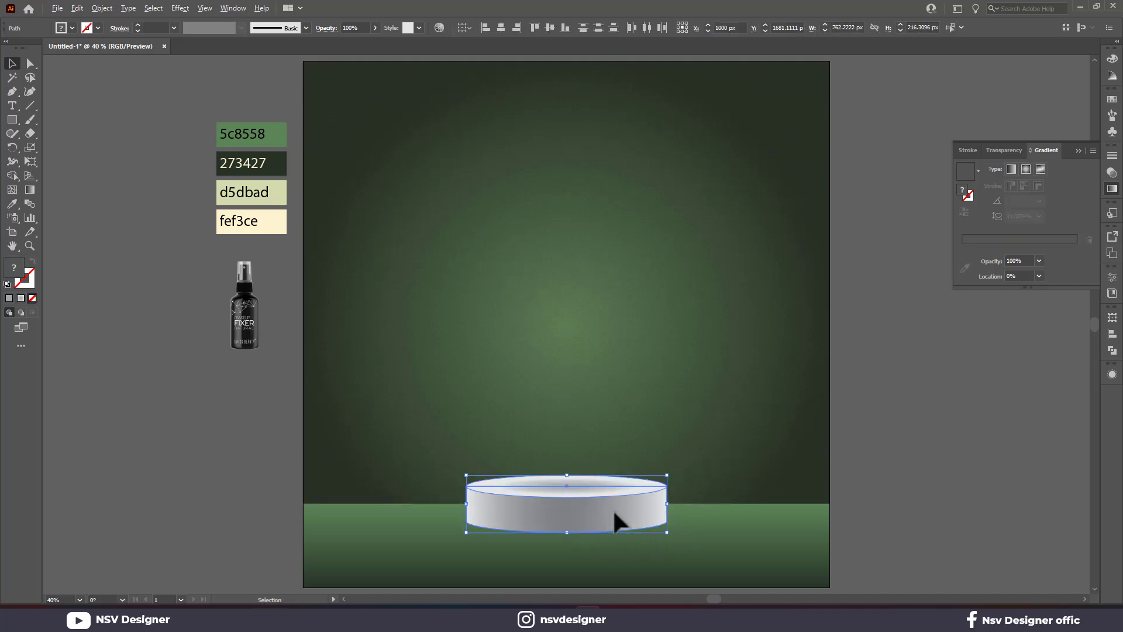
pyautogui.keyDown('shift'); pyautogui.click(613, 510); pyautogui.keyUp('shift')
pyautogui.click(718, 465)
pyautogui.moveTo(718, 464); pyautogui.dragTo(578, 543)
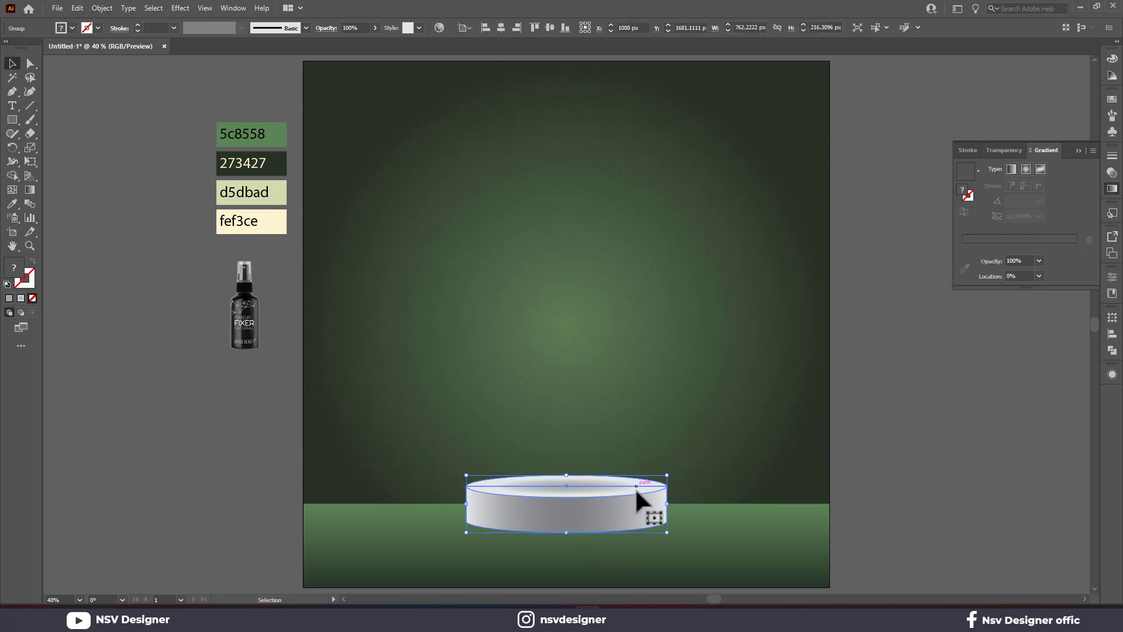
# Duplicate the podium group horizontally across the artboard's left edge and rotate the copy 180° so it is upside down.
pyautogui.moveTo(621, 511); pyautogui.dragTo(311, 504)
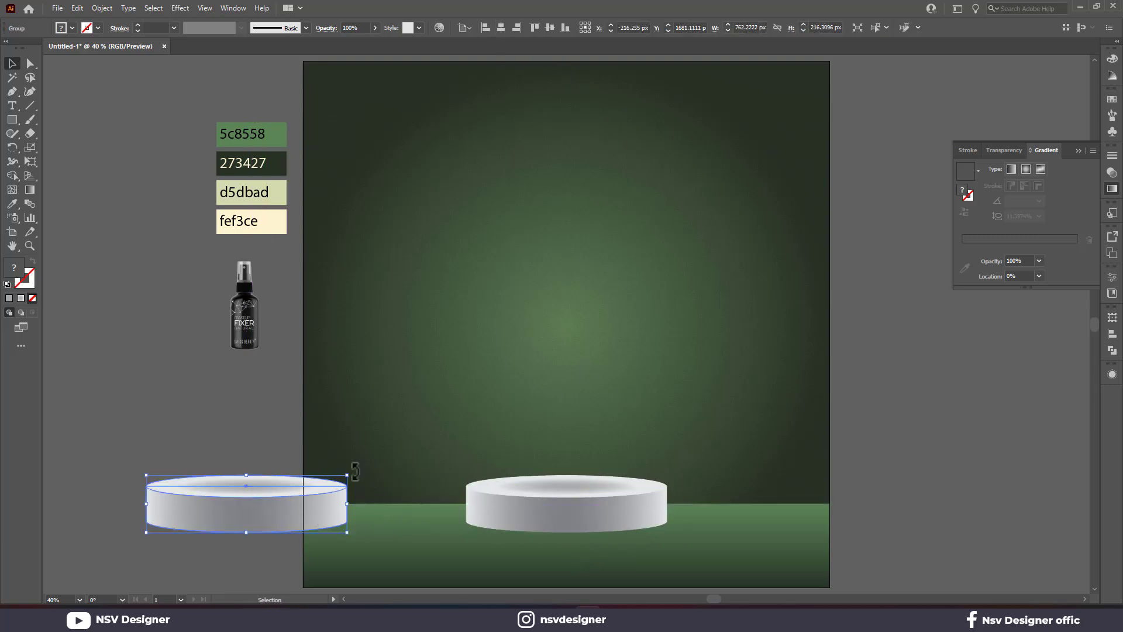
pyautogui.moveTo(354, 471); pyautogui.dragTo(115, 542)
pyautogui.click(264, 461)
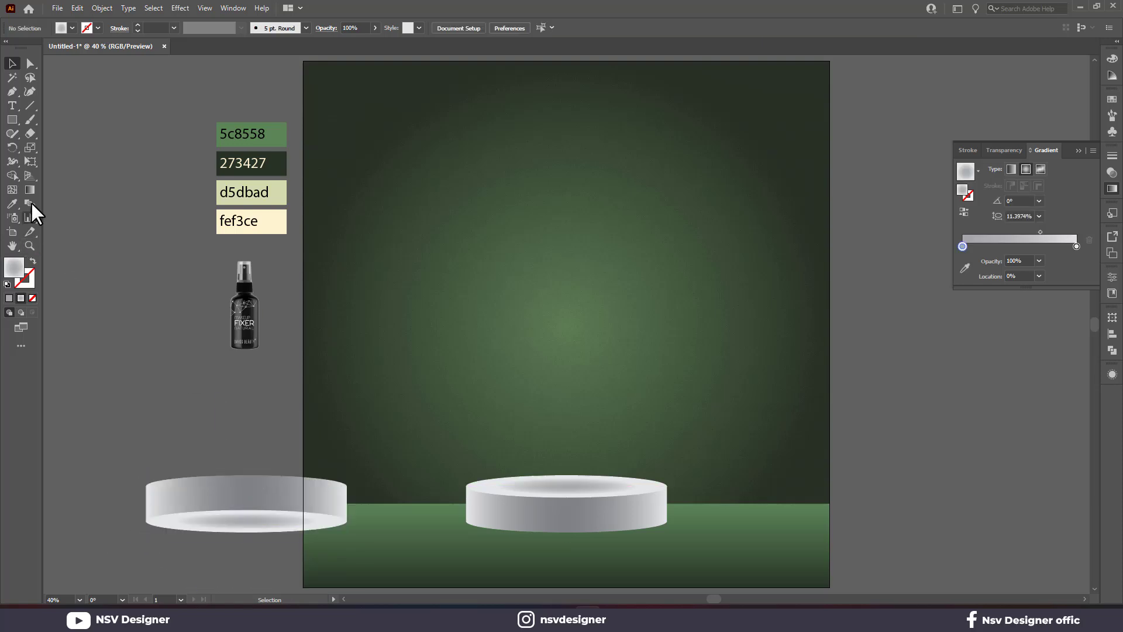
# Draw a rectangle of about 784 × 233 px covering the upside-down podium copy.
pyautogui.click(12, 119)
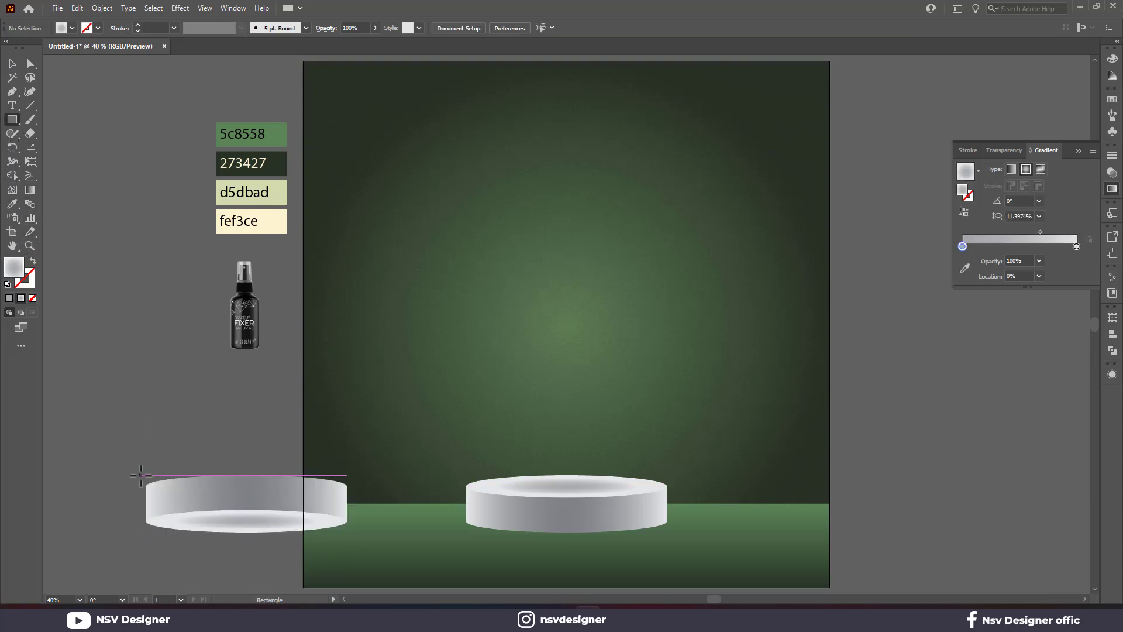
pyautogui.moveTo(140, 475); pyautogui.dragTo(347, 536)
pyautogui.click(12, 64)
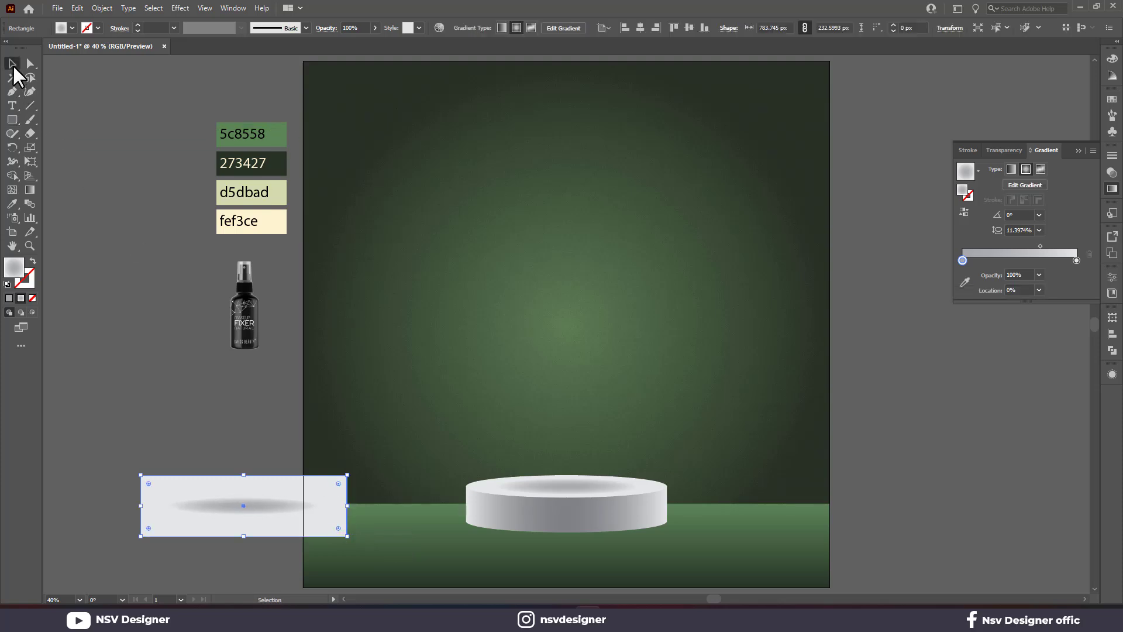
# Apply the White, Black linear gradient to the rectangle and set its dark end stop to pure black, 000000.
pyautogui.click(978, 170)
pyautogui.click(910, 200)
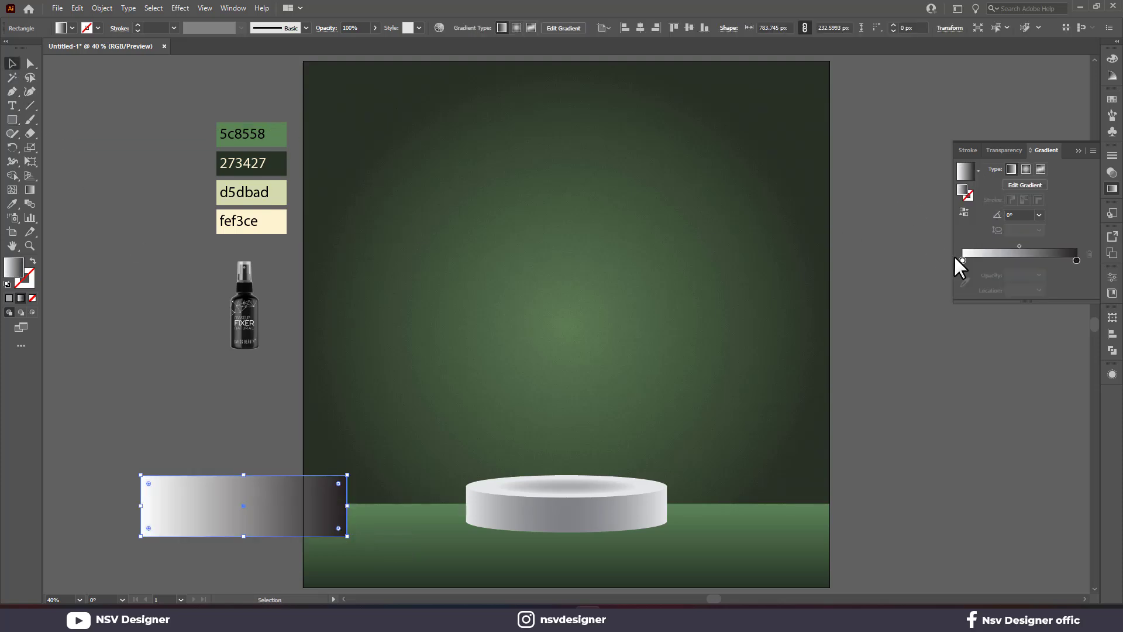
pyautogui.doubleClick(1078, 259)
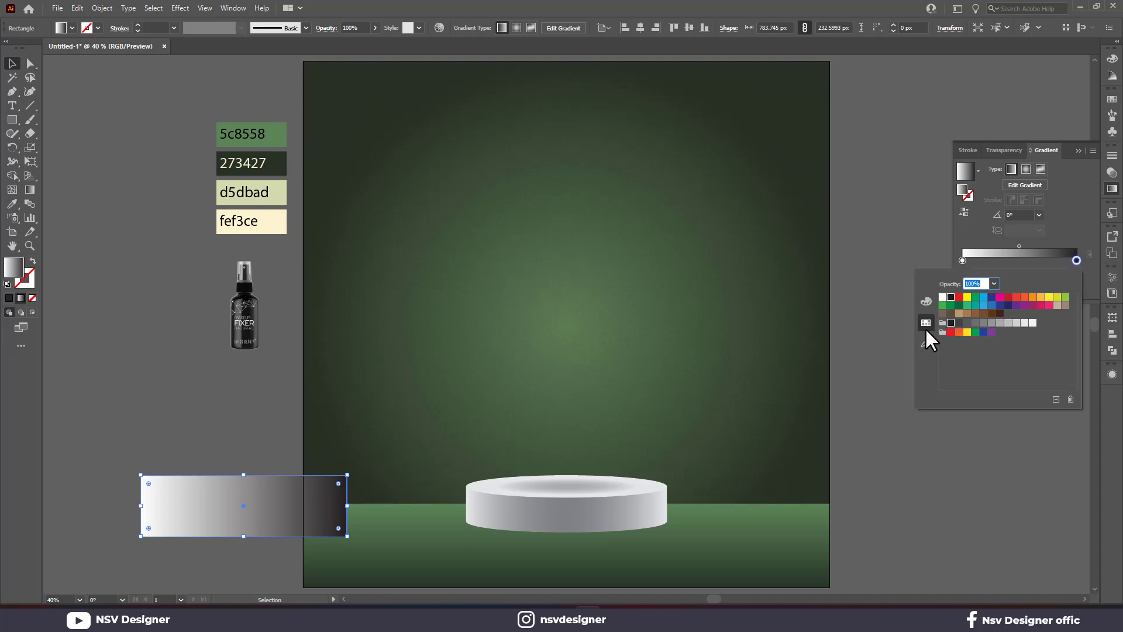
pyautogui.click(927, 301)
pyautogui.click(945, 363)
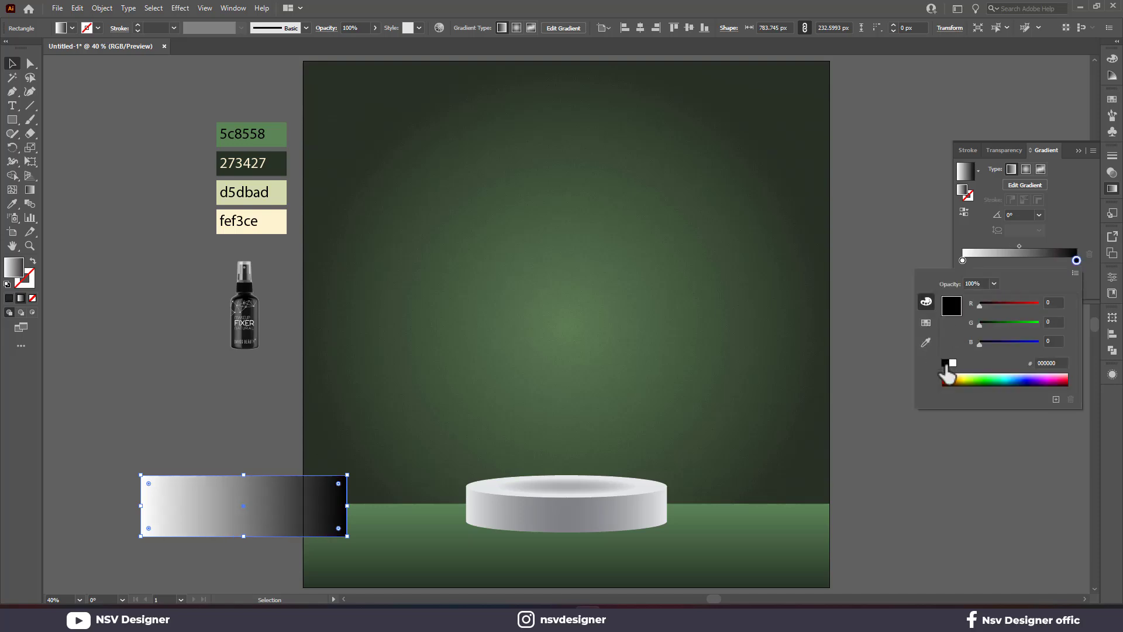
# Turn the rectangle's gradient to -90° so it runs from white at the upper edge to black at the lower edge.
pyautogui.click(215, 508)
pyautogui.press('g')
pyautogui.moveTo(240, 476); pyautogui.dragTo(243, 534)
pyautogui.hotkey('ctrl', 'z')
pyautogui.press('v')
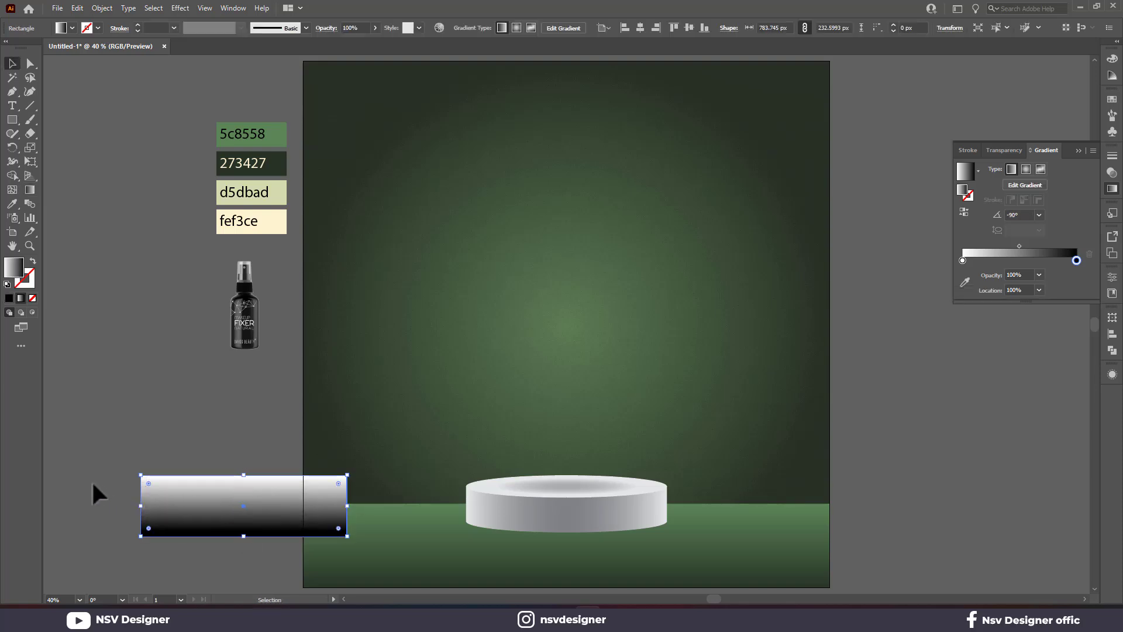
pyautogui.click(263, 516)
pyautogui.hotkey('ctrl', 'z')
# Move the black color stop of the rectangle's gradient slightly upward from the lower edge.
pyautogui.click(235, 495)
pyautogui.press('g')
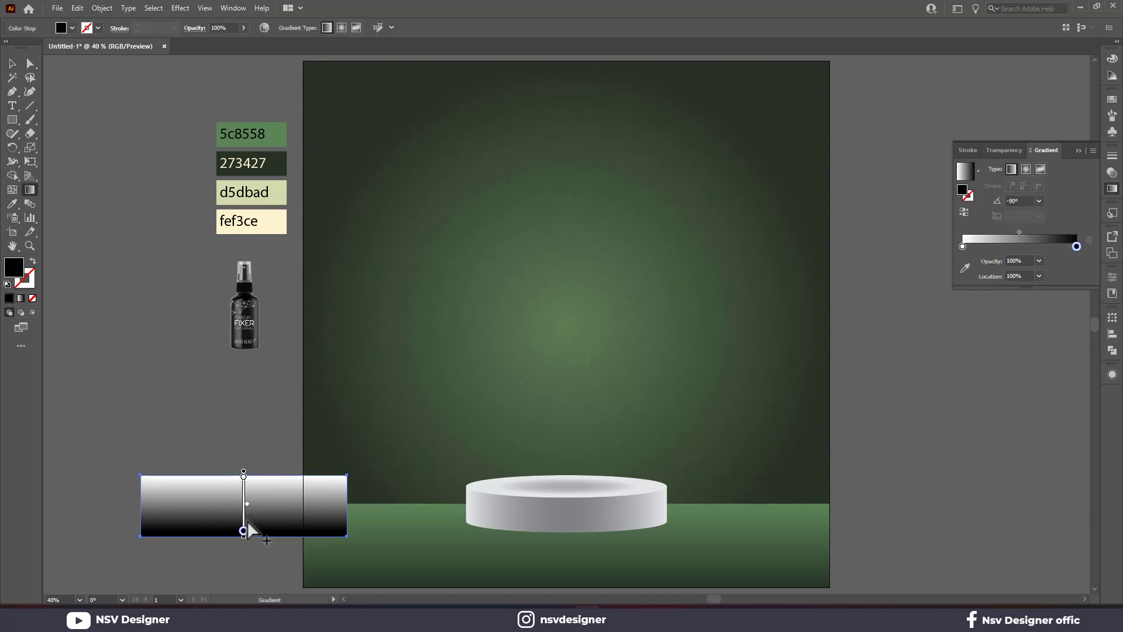
pyautogui.moveTo(243, 531); pyautogui.dragTo(243, 523)
pyautogui.press('v')
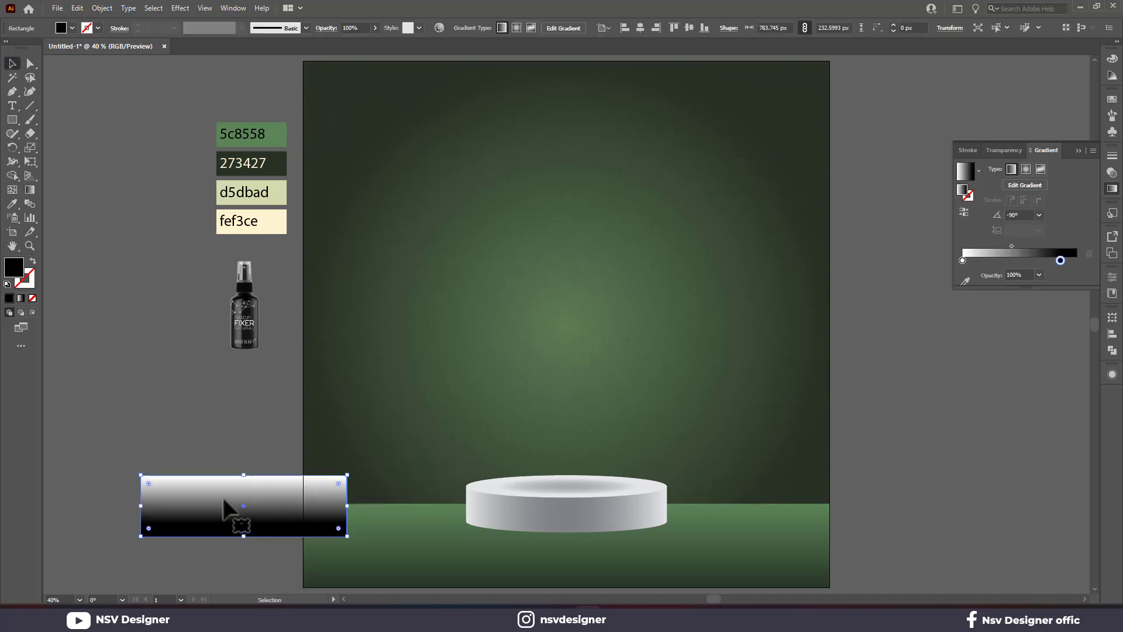
# Use the gradient rectangle to make an opacity mask on the upside-down podium copy.
pyautogui.moveTo(145, 438); pyautogui.dragTo(293, 560)
pyautogui.click(1004, 150)
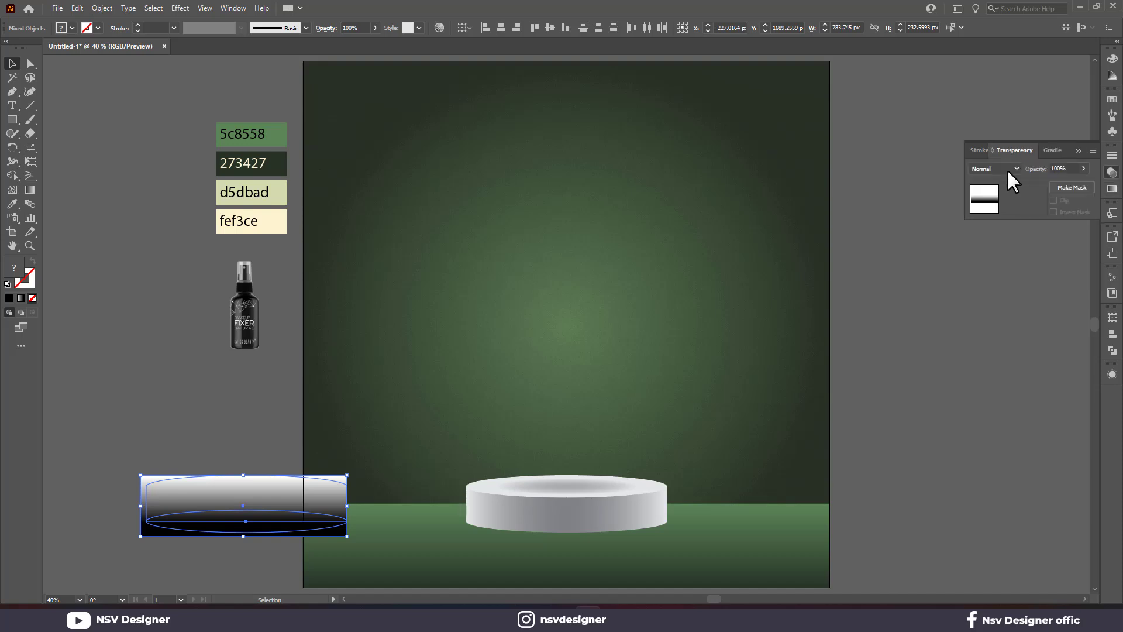
pyautogui.click(1070, 186)
# Try positioning the masked podium copy beneath the original podium, and return it to its place at the artboard's left edge.
pyautogui.moveTo(336, 508); pyautogui.dragTo(634, 541)
pyautogui.moveTo(590, 507); pyautogui.dragTo(284, 502)
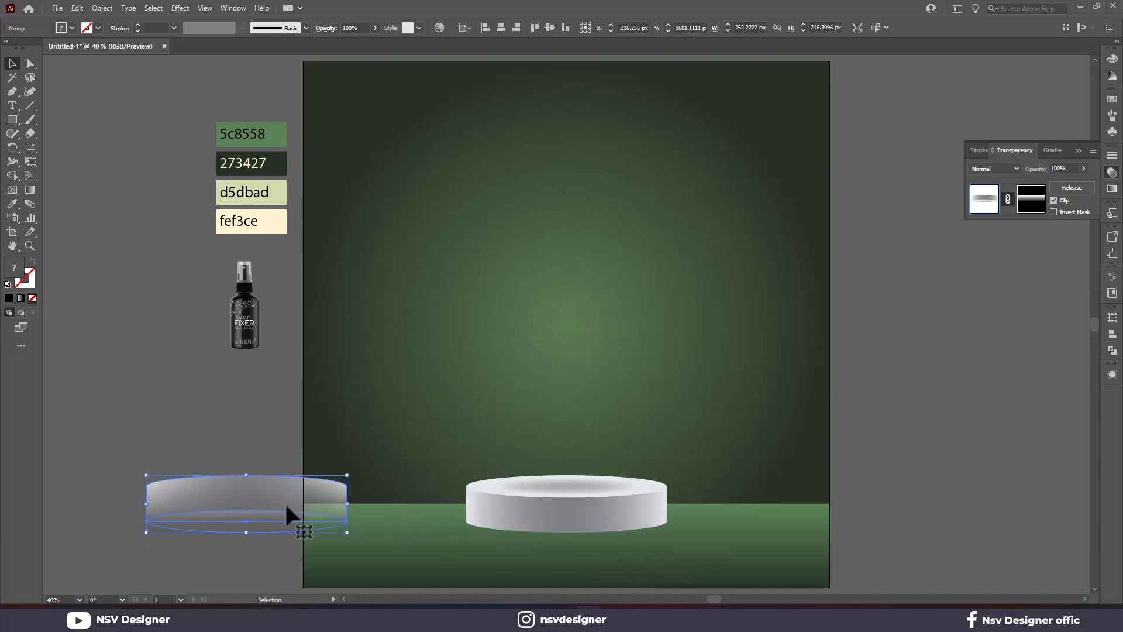
# In the copy's opacity mask, move the gradient's black stop down near the lower edge and the white stop down to about mid-height.
pyautogui.press('g')
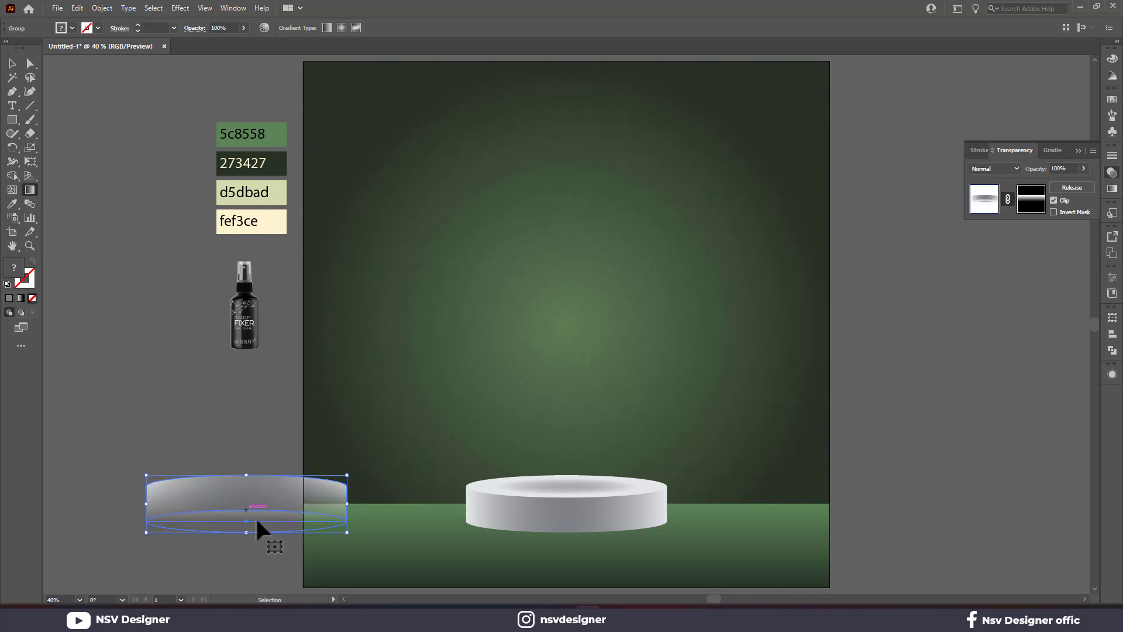
pyautogui.click(1034, 202)
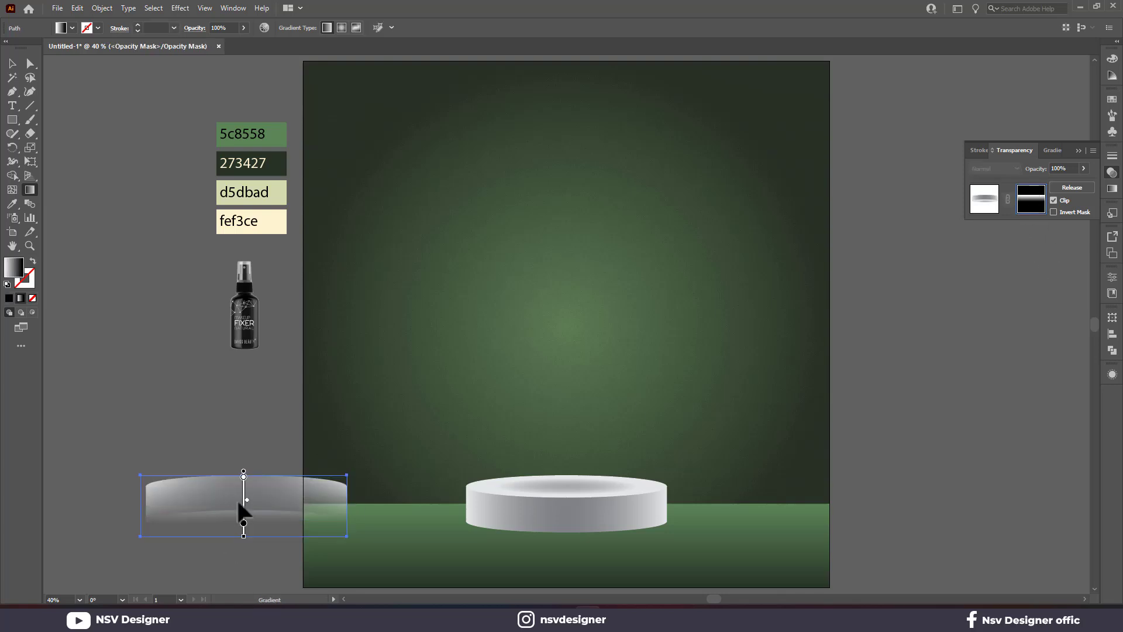
pyautogui.moveTo(243, 523); pyautogui.dragTo(243, 531)
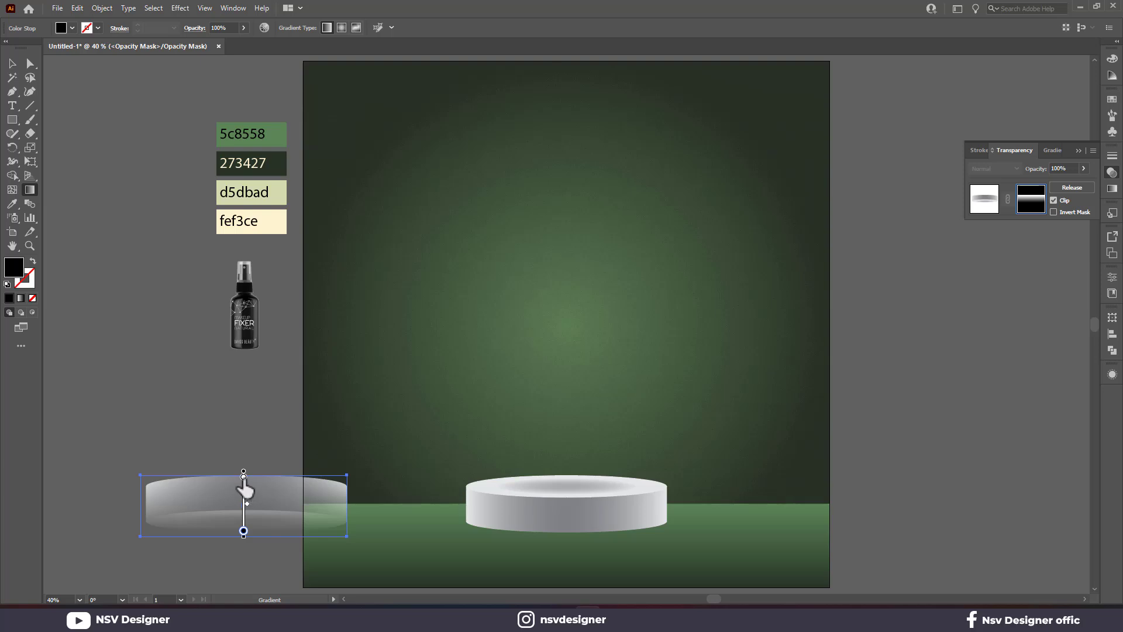
pyautogui.moveTo(243, 476); pyautogui.dragTo(244, 502)
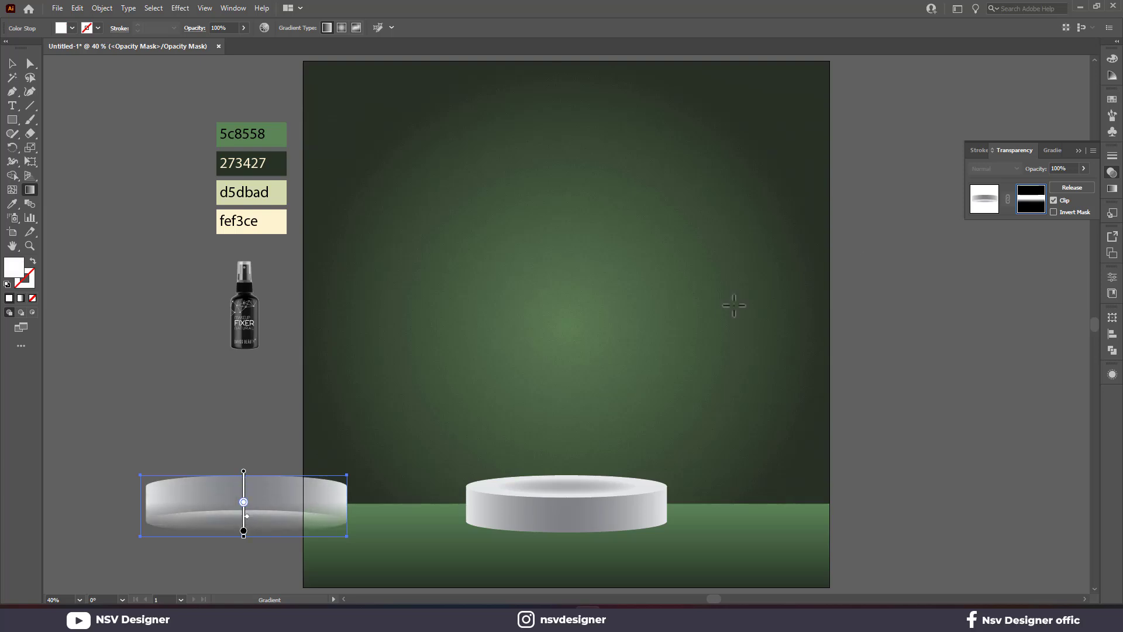
# In the podium copy's opacity mask, move the gradient's white stop to the upper edge and set the black stop to about 85%.
pyautogui.click(1050, 150)
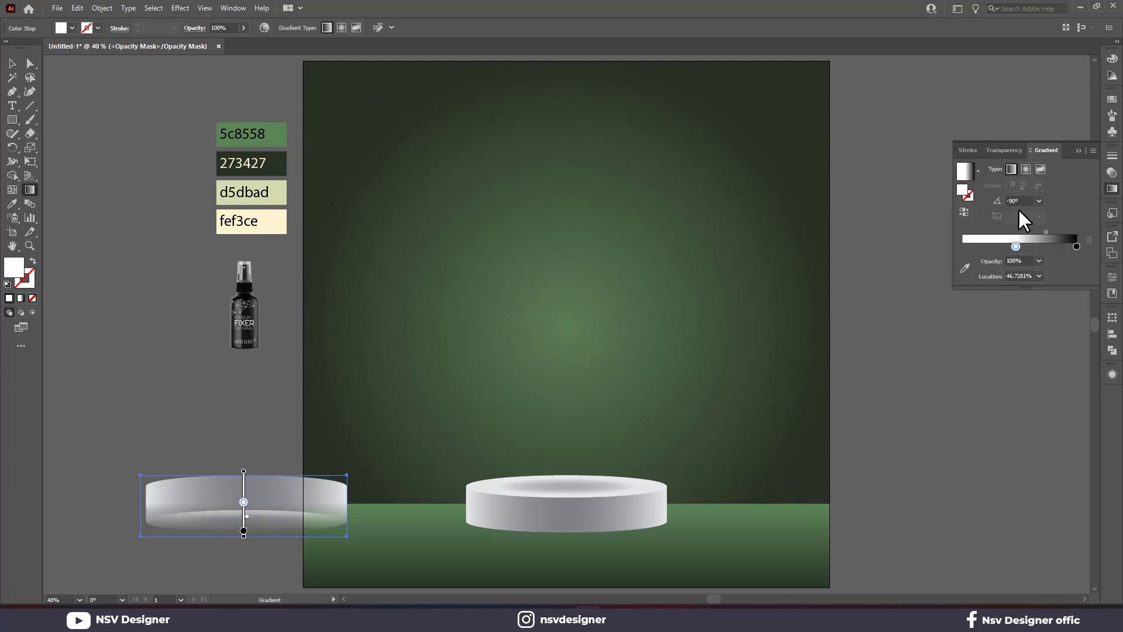
pyautogui.moveTo(243, 502); pyautogui.dragTo(243, 492)
pyautogui.moveTo(243, 530); pyautogui.dragTo(243, 476)
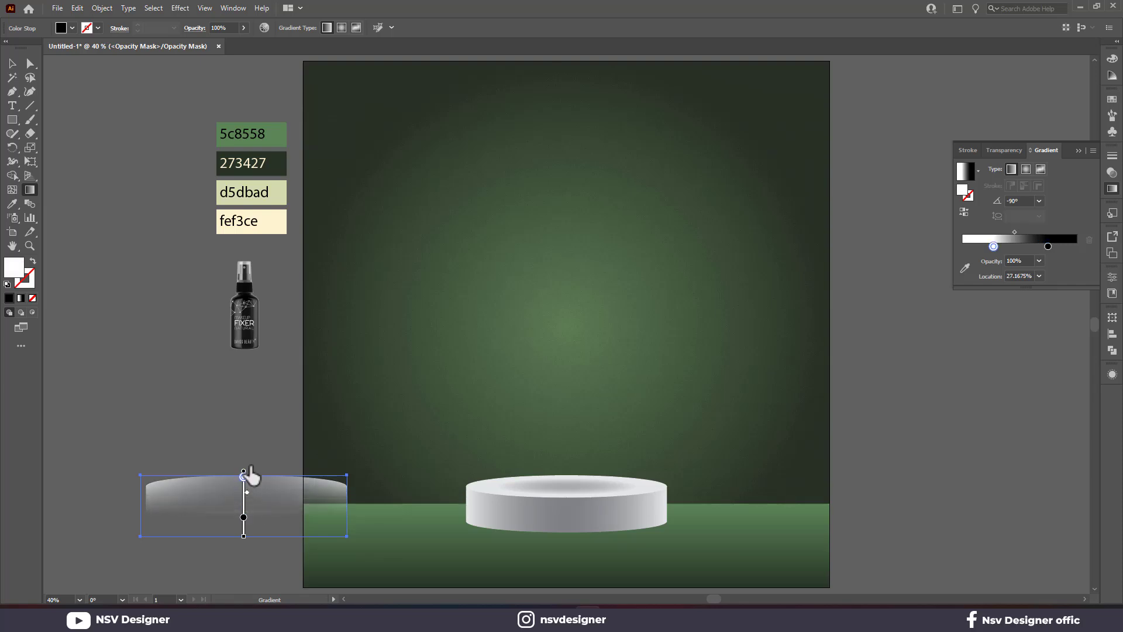
pyautogui.moveTo(243, 517)
pyautogui.mouseDown()
pyautogui.moveTo(244, 505)
pyautogui.moveTo(244, 528)
pyautogui.mouseUp()
pyautogui.press('v')
pyautogui.click(310, 419)
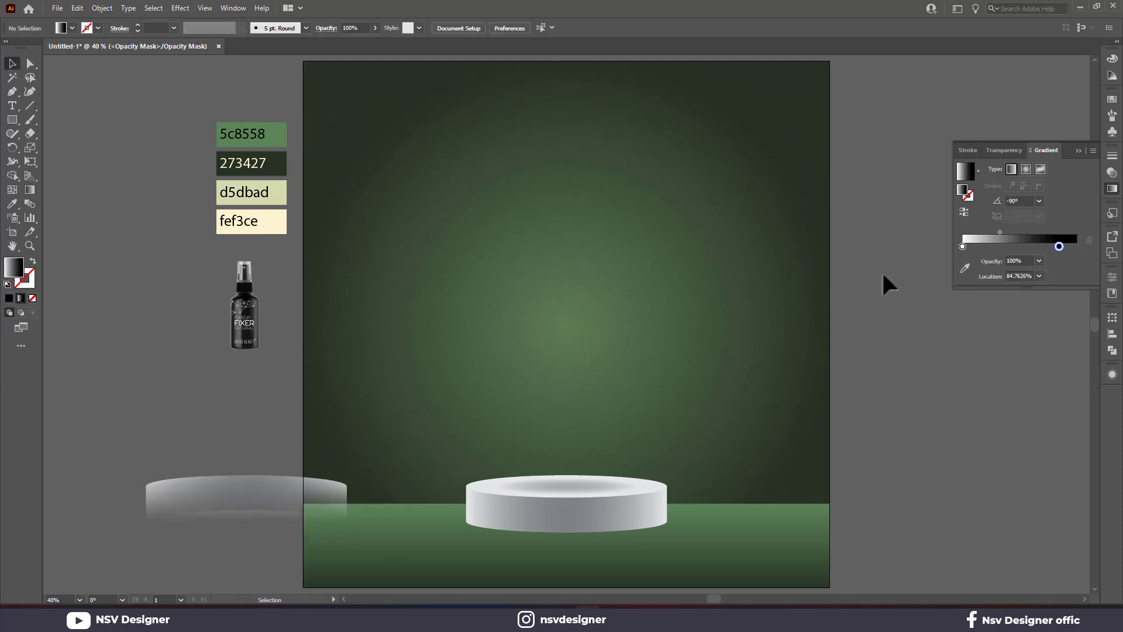
# Leave mask editing and place the faded podium copy directly beneath the original podium as its reflection.
pyautogui.click(1004, 150)
pyautogui.click(985, 199)
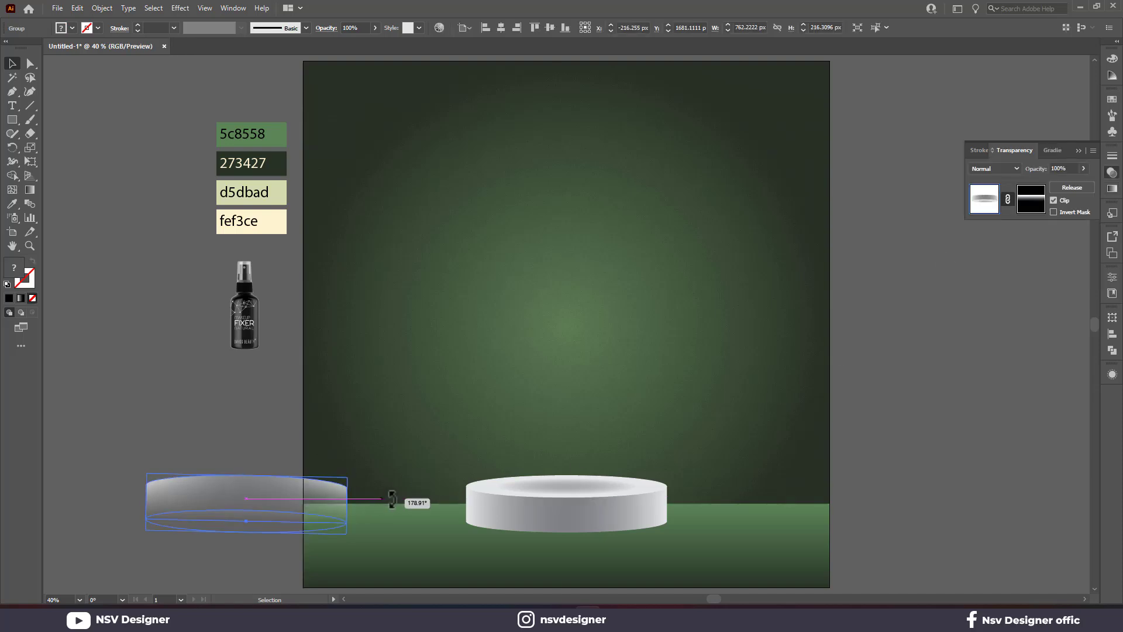
pyautogui.moveTo(306, 508); pyautogui.dragTo(626, 543)
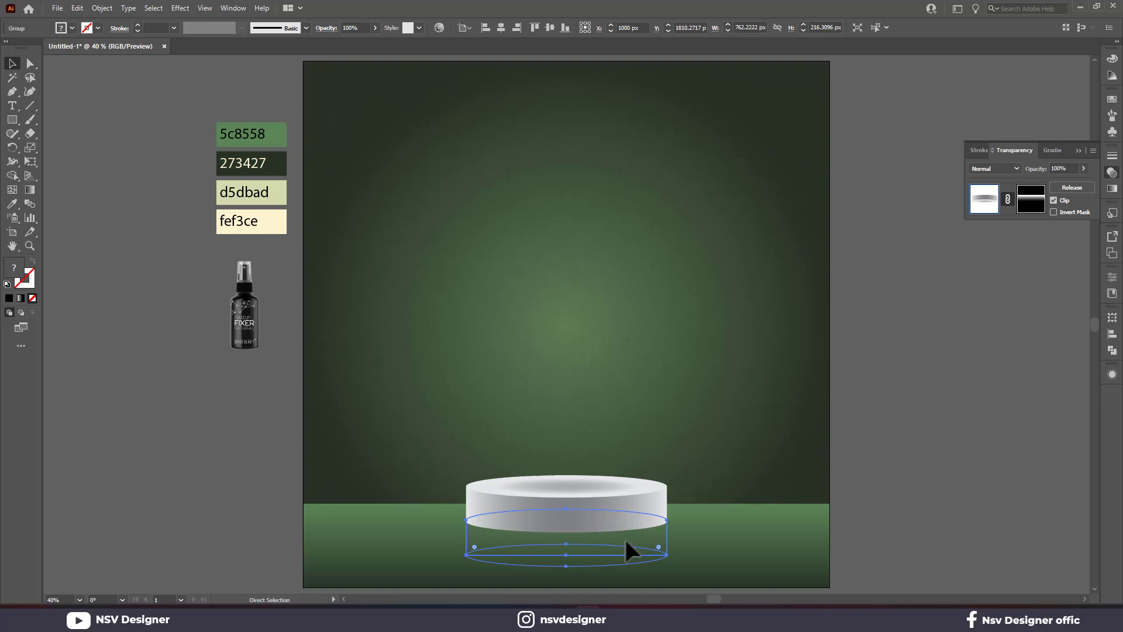
# Bring the original podium to the front of its reflection.
pyautogui.press('v')
pyautogui.click(640, 491)
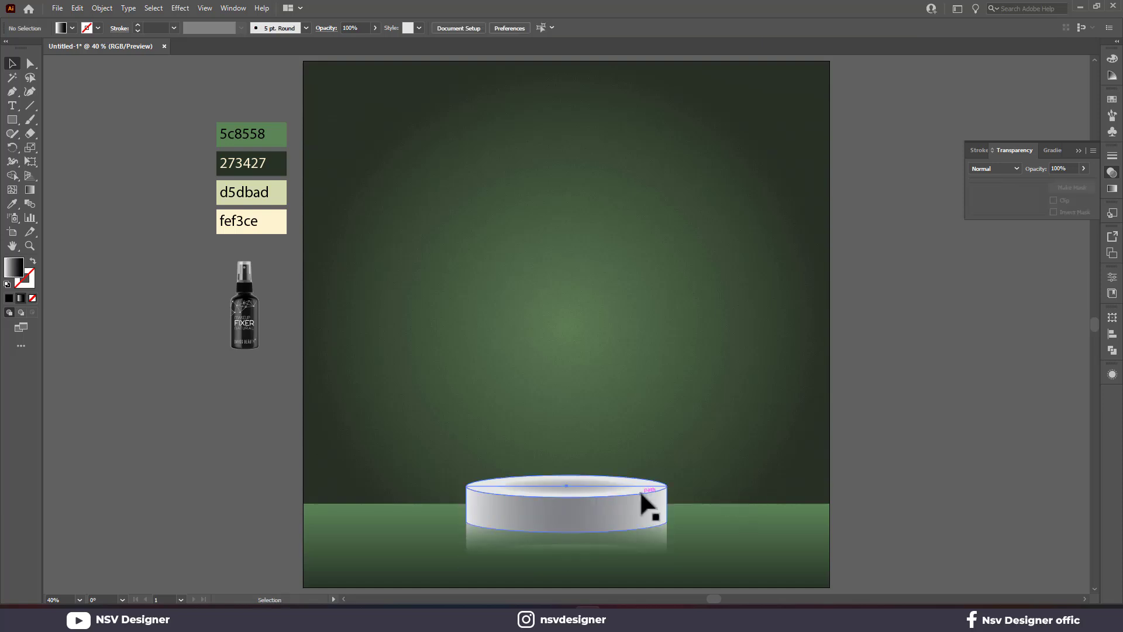
pyautogui.rightClick(640, 493)
pyautogui.moveTo(749, 434)
pyautogui.click(834, 434)
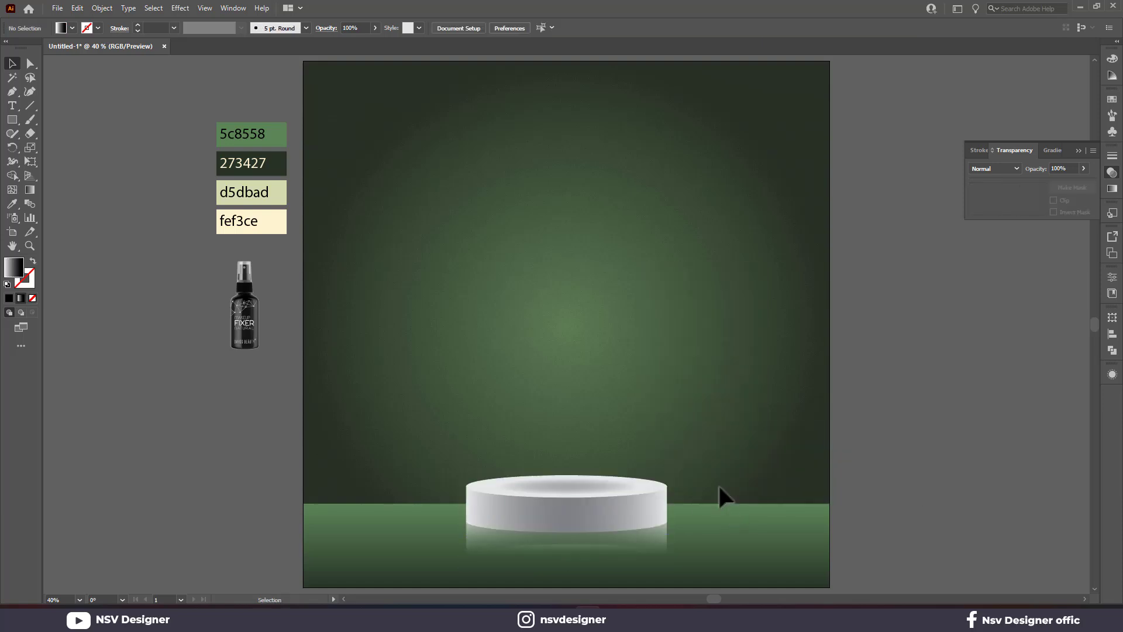
pyautogui.keyDown('shift'); pyautogui.click(596, 564); pyautogui.keyUp('shift')
pyautogui.click(176, 417)
pyautogui.click(13, 120)
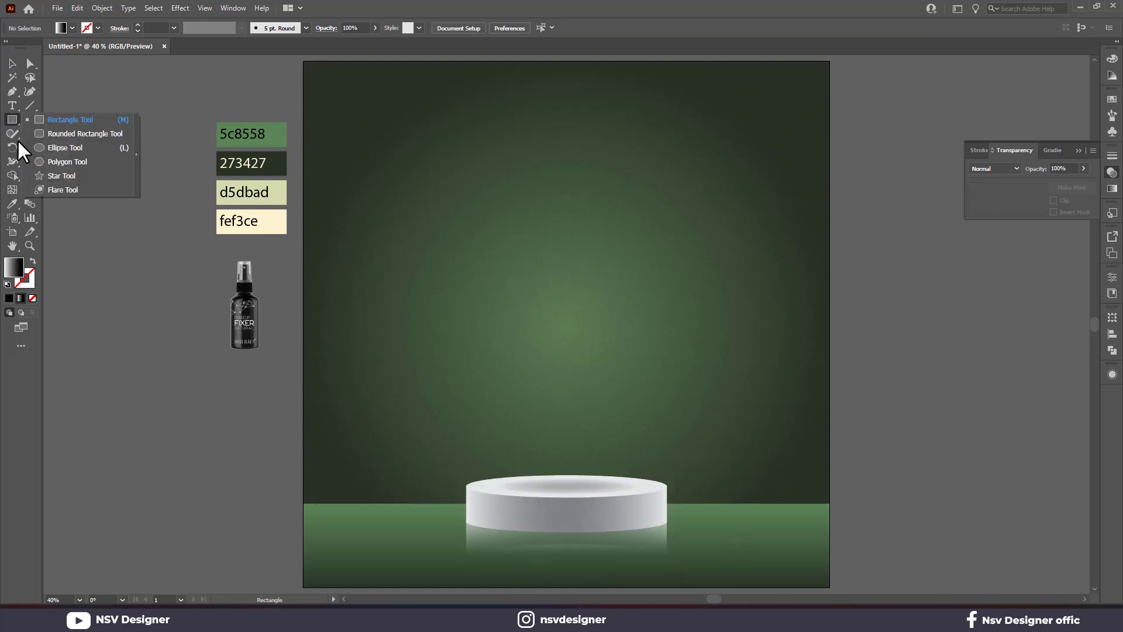
pyautogui.click(70, 151)
pyautogui.click(12, 63)
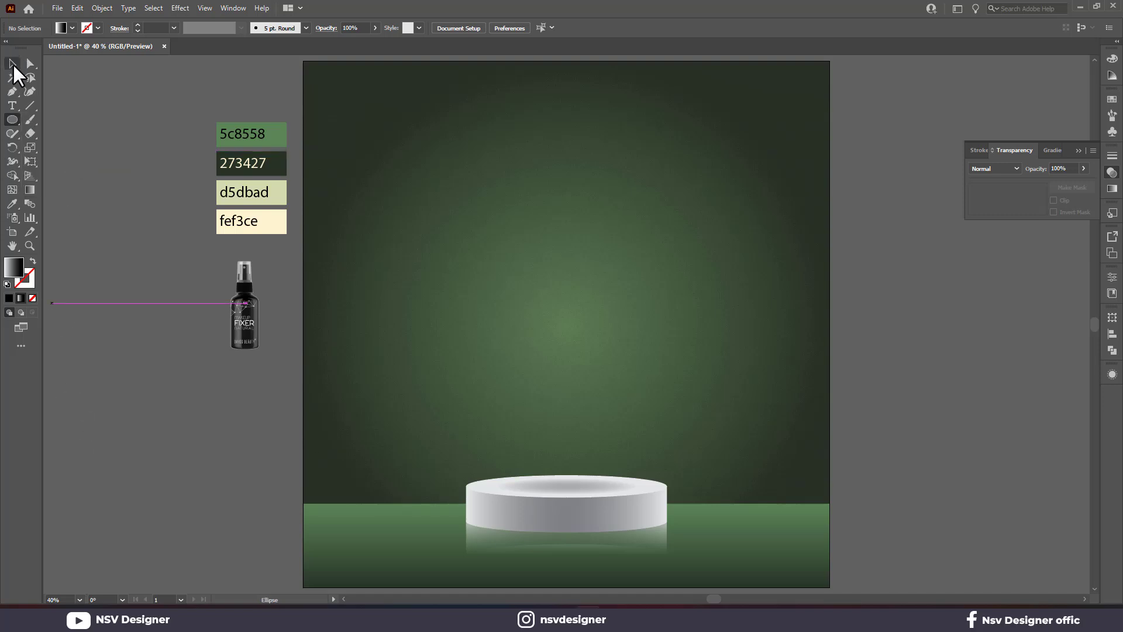
# Start a Multiply Drop Shadow effect on the podium with a 12 px blur and a 0 px X offset.
pyautogui.click(591, 514)
pyautogui.click(181, 8)
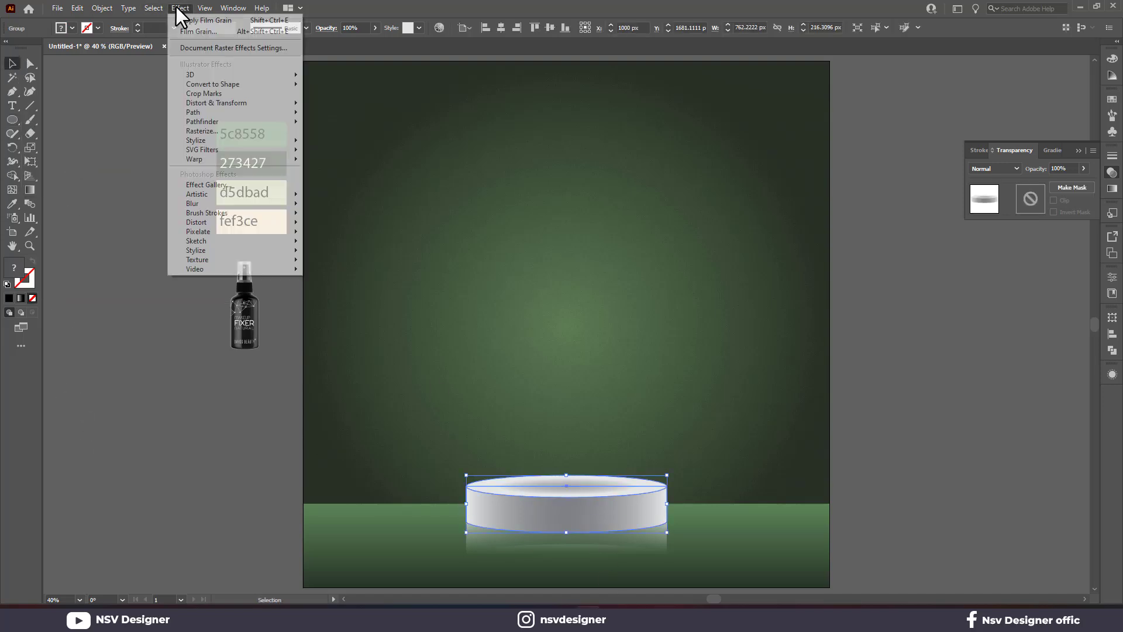
pyautogui.moveTo(280, 140)
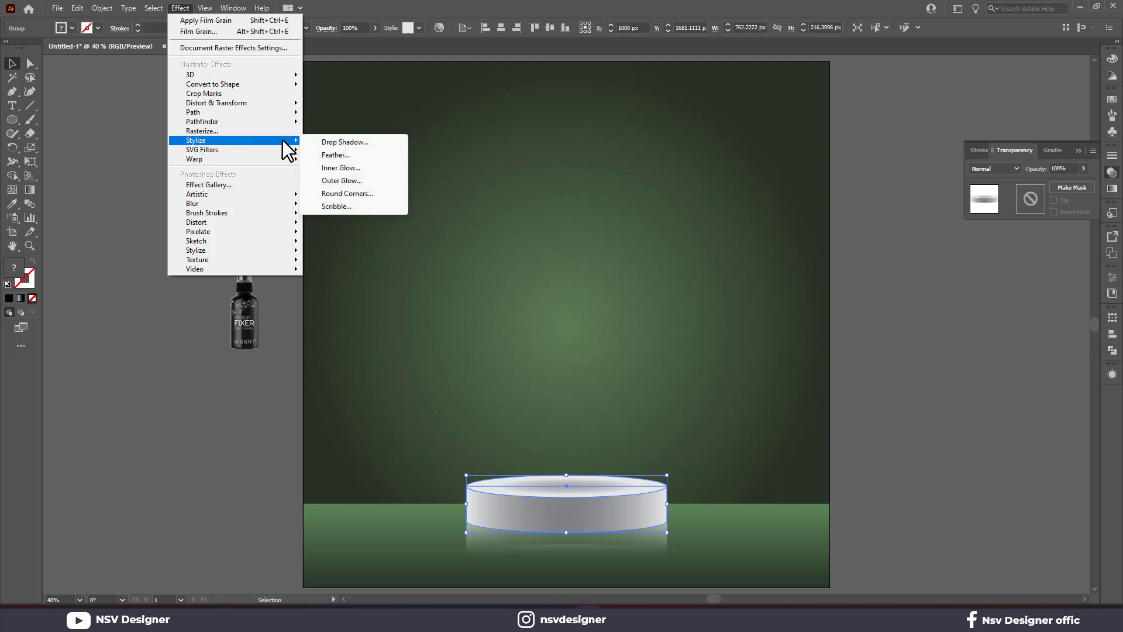
pyautogui.click(328, 140)
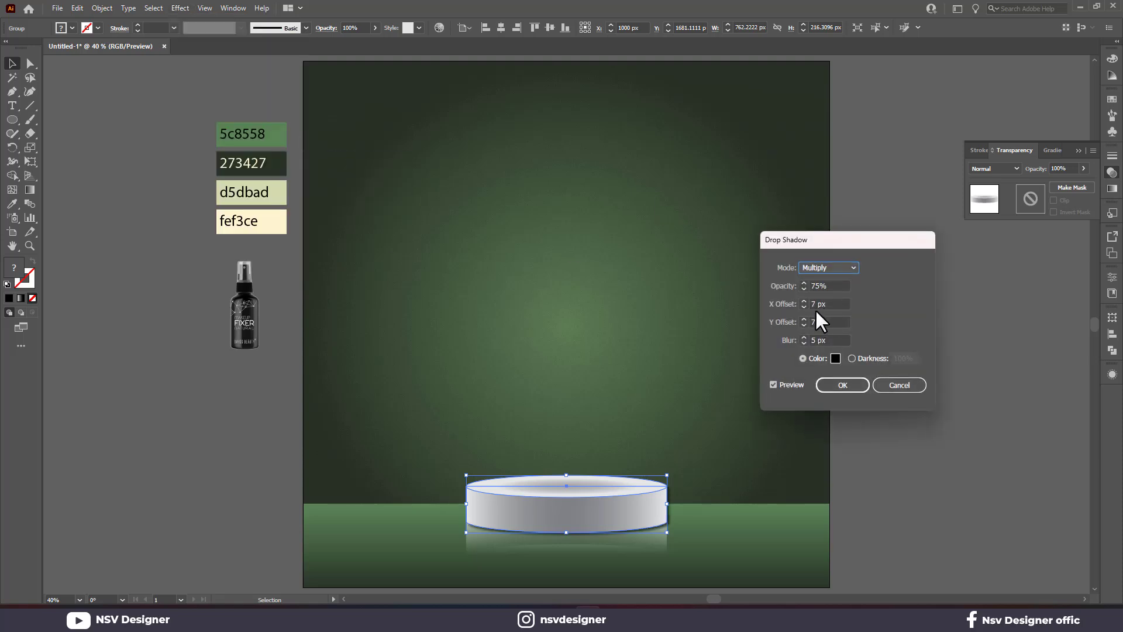
pyautogui.click(804, 337)
pyautogui.click(804, 337)
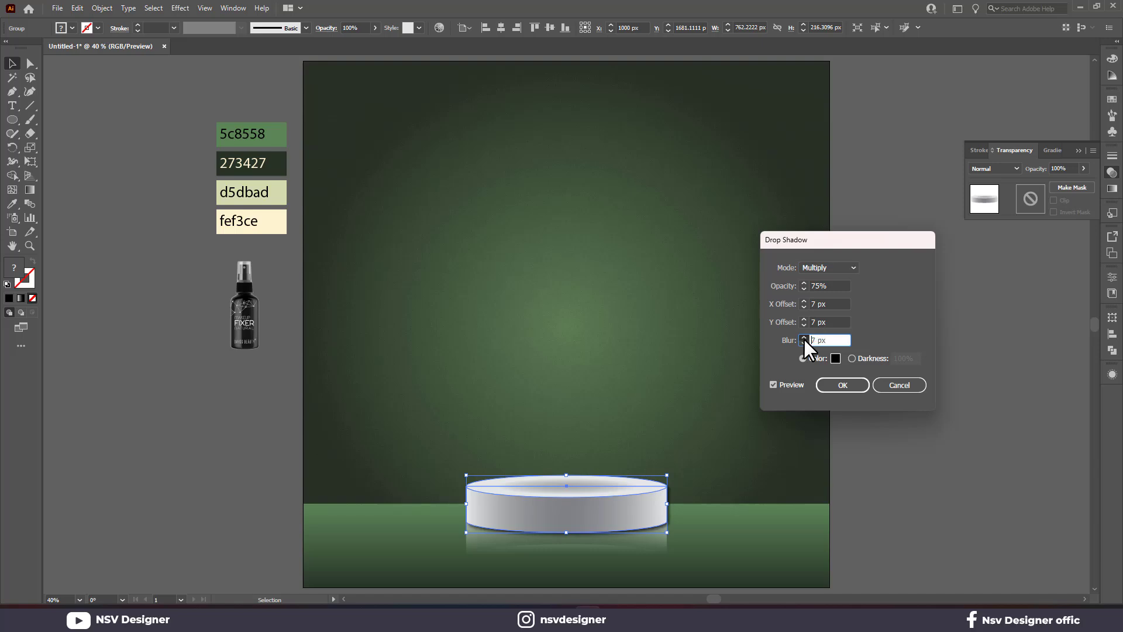
pyautogui.click(804, 307)
pyautogui.click(804, 307)
pyautogui.click(804, 307)
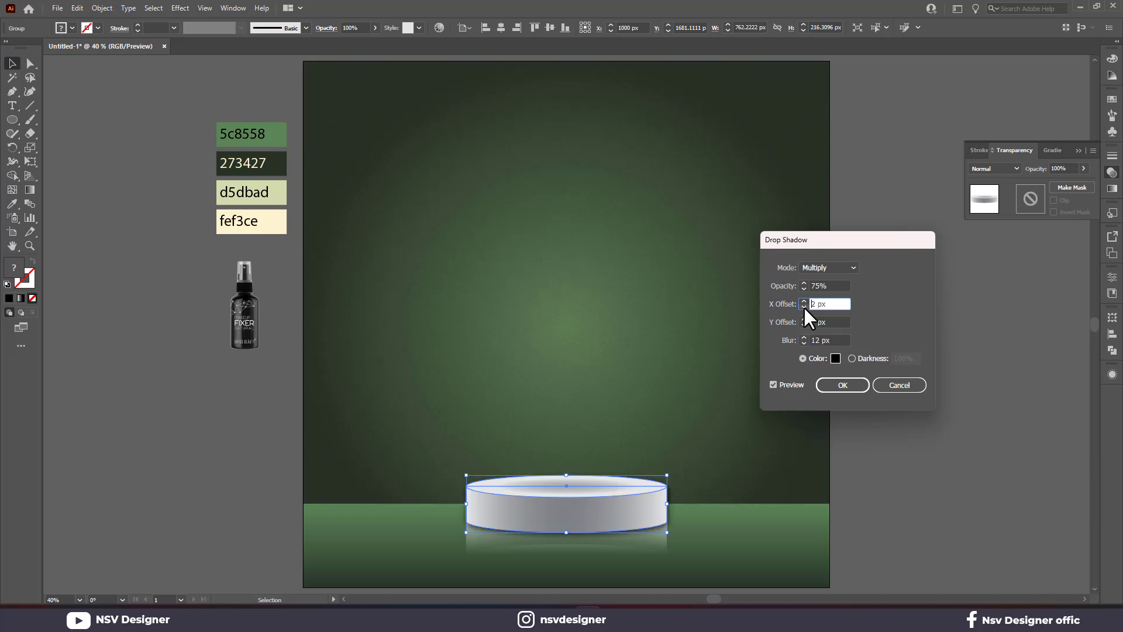
pyautogui.click(804, 307)
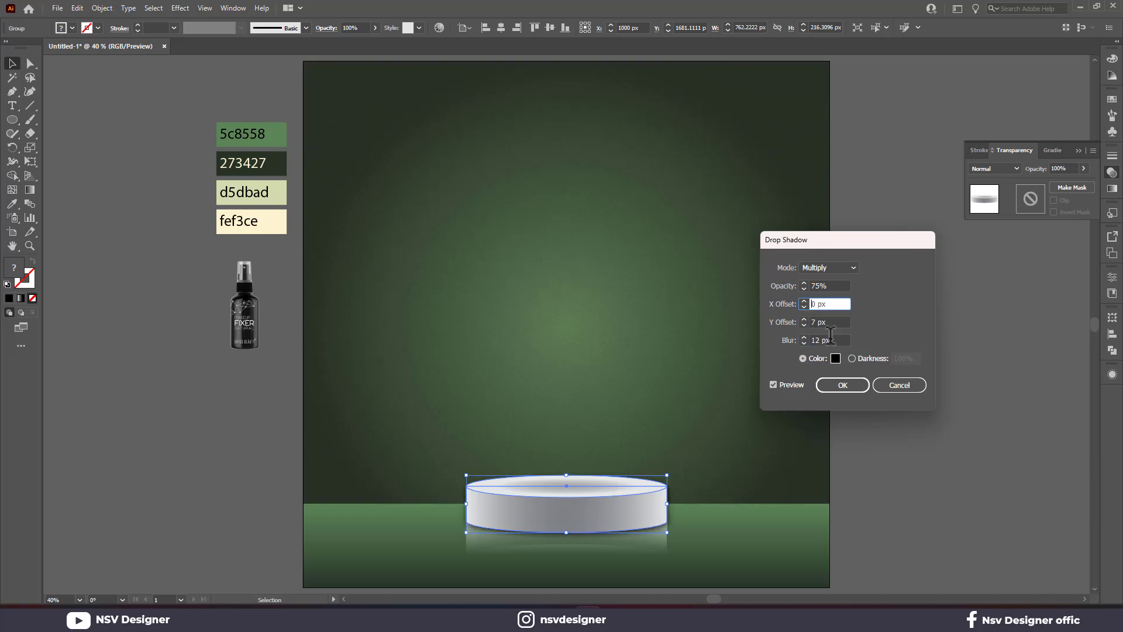
# Set the podium shadow's Y offset to 10 px and its opacity to 35%, and apply the effect.
pyautogui.click(805, 319)
pyautogui.write('35')
pyautogui.click(774, 384)
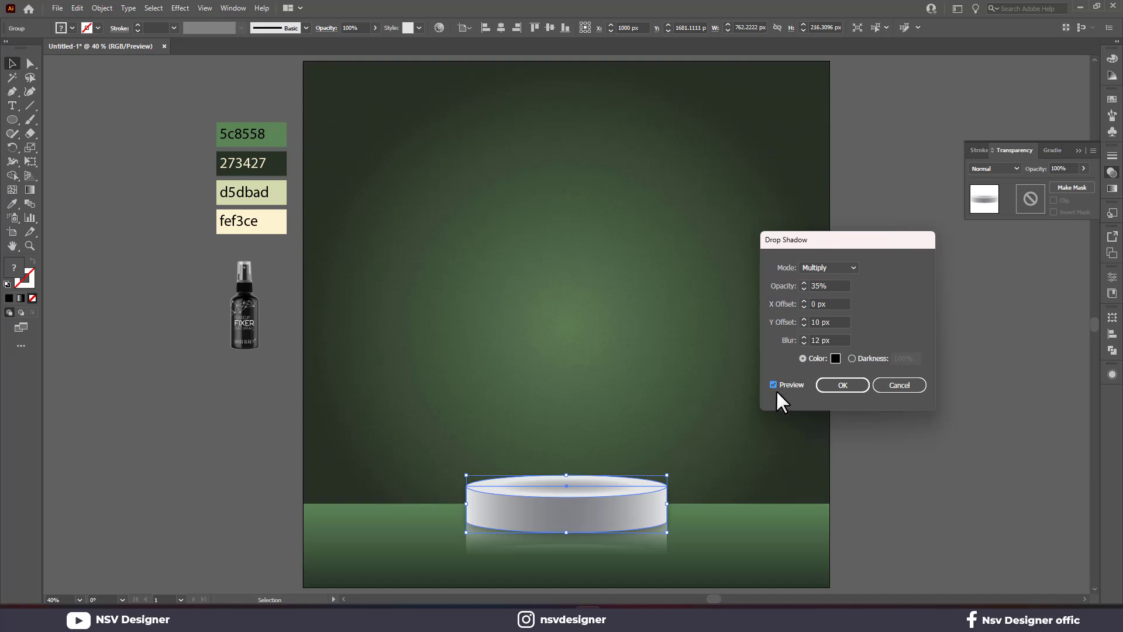
pyautogui.click(845, 386)
pyautogui.click(820, 501)
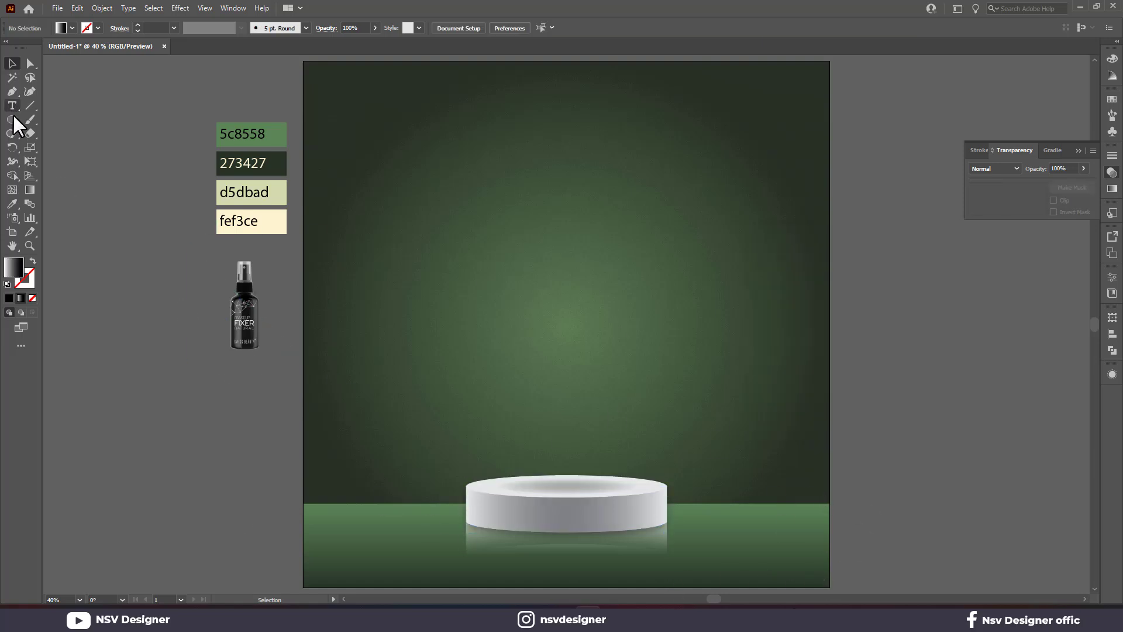
# Draw a vertical strip about 18 × 1614 px from the artboard's upper edge to the podium's left part, filled with the fef3ce swatch color.
pyautogui.moveTo(12, 117); pyautogui.dragTo(37, 118)
pyautogui.moveTo(486, 61); pyautogui.dragTo(491, 485)
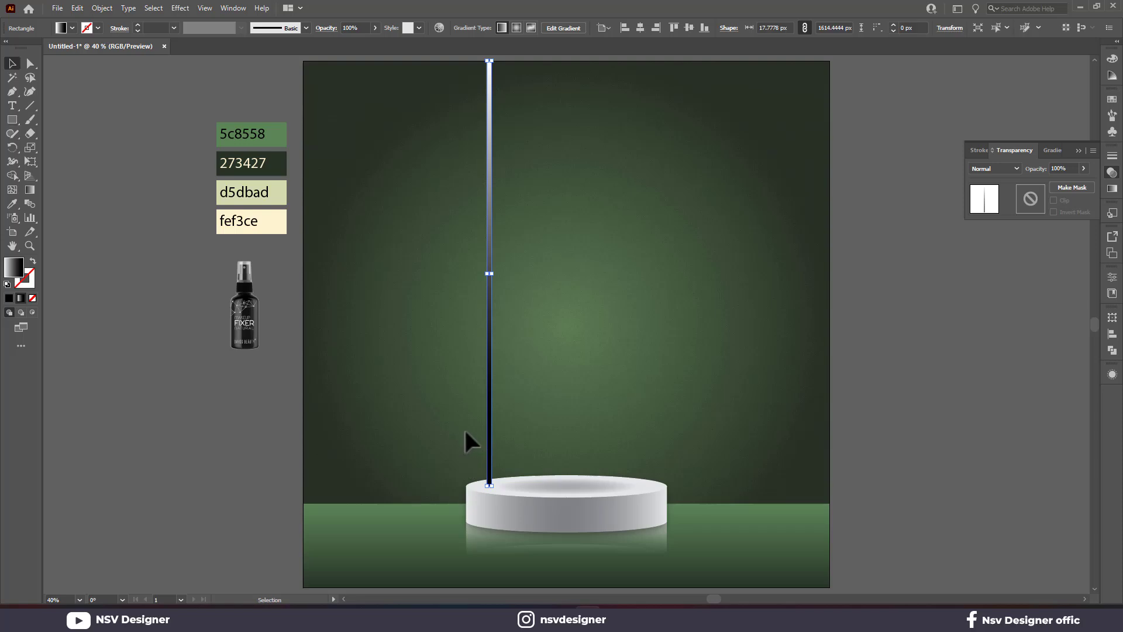
pyautogui.press('i')
pyautogui.click(269, 225)
pyautogui.press('v')
pyautogui.click(285, 312)
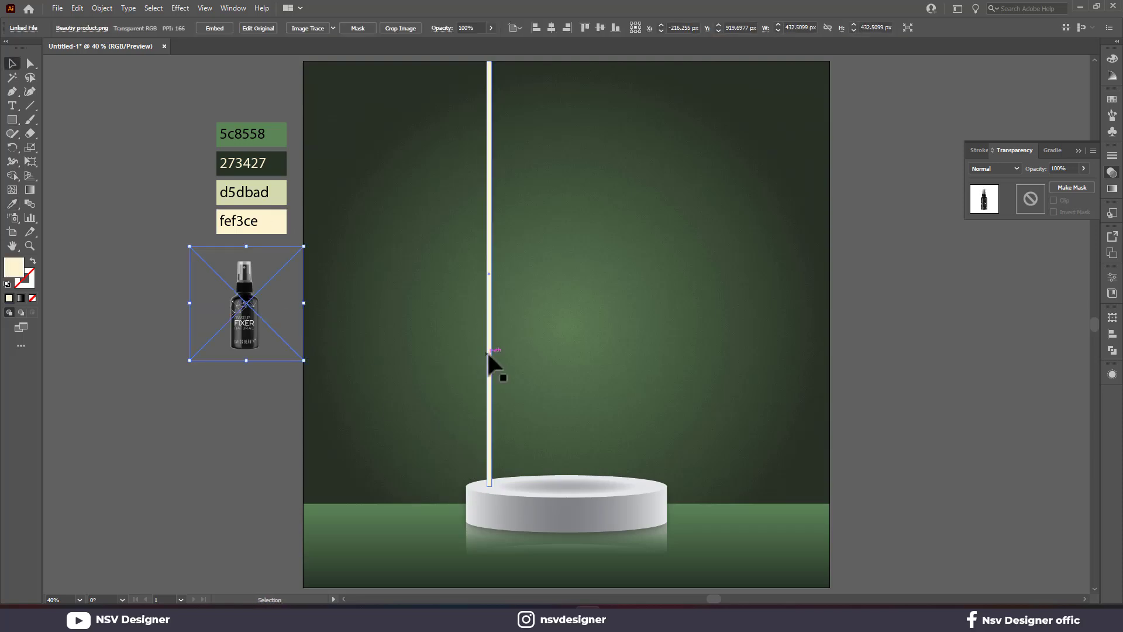
# Narrow the cream strip to about 9 px wide.
pyautogui.click(488, 352)
pyautogui.scroll(2, 498, 279)
pyautogui.moveTo(484, 275); pyautogui.dragTo(477, 273)
pyautogui.hotkey('ctrl', 'shift', 'a')
pyautogui.hotkey('ctrl', '0')
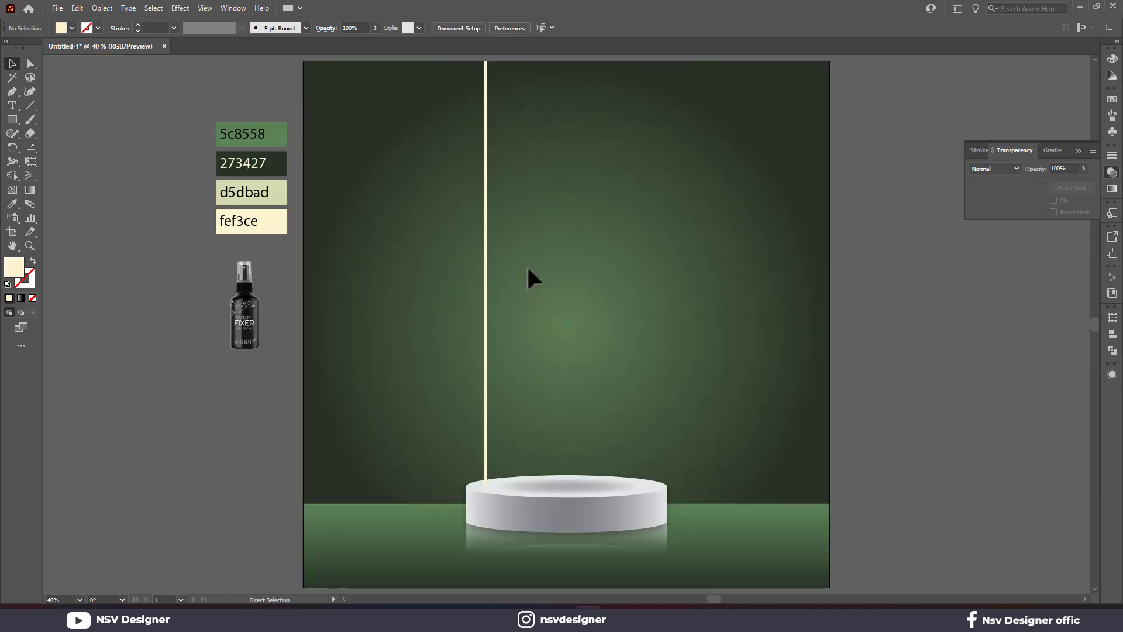
# Duplicate the cream strip to the right and repeat the copy until thirteen evenly spaced strips stand above the podium.
pyautogui.moveTo(483, 275); pyautogui.dragTo(492, 281)
pyautogui.hotkey('ctrl', 'd')
pyautogui.hotkey('ctrl', 'd')
pyautogui.hotkey('ctrl', 'd')
pyautogui.hotkey('ctrl', 'd')
pyautogui.hotkey('ctrl', 'd')
pyautogui.hotkey('ctrl', 'd')
pyautogui.hotkey('ctrl', 'd')
pyautogui.hotkey('ctrl', 'd')
pyautogui.hotkey('ctrl', 'd')
pyautogui.hotkey('ctrl', 'd')
pyautogui.hotkey('ctrl', 'd')
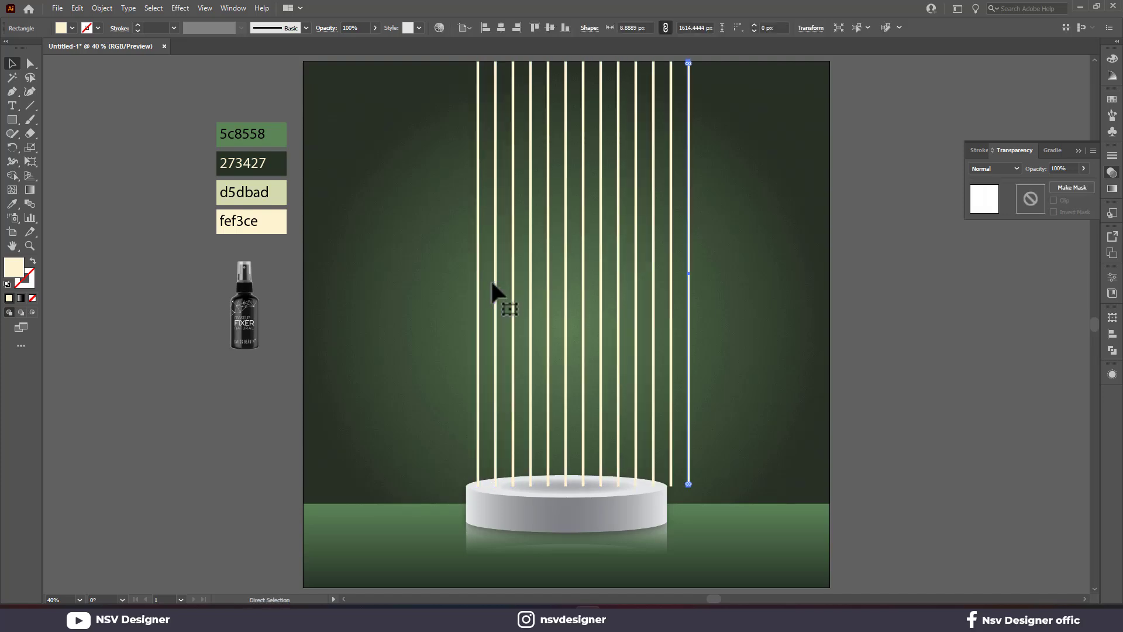
# Squeeze the row of strips horizontally to fit within the podium's width, and group them.
pyautogui.moveTo(764, 233); pyautogui.dragTo(354, 295)
pyautogui.moveTo(696, 279); pyautogui.dragTo(653, 276)
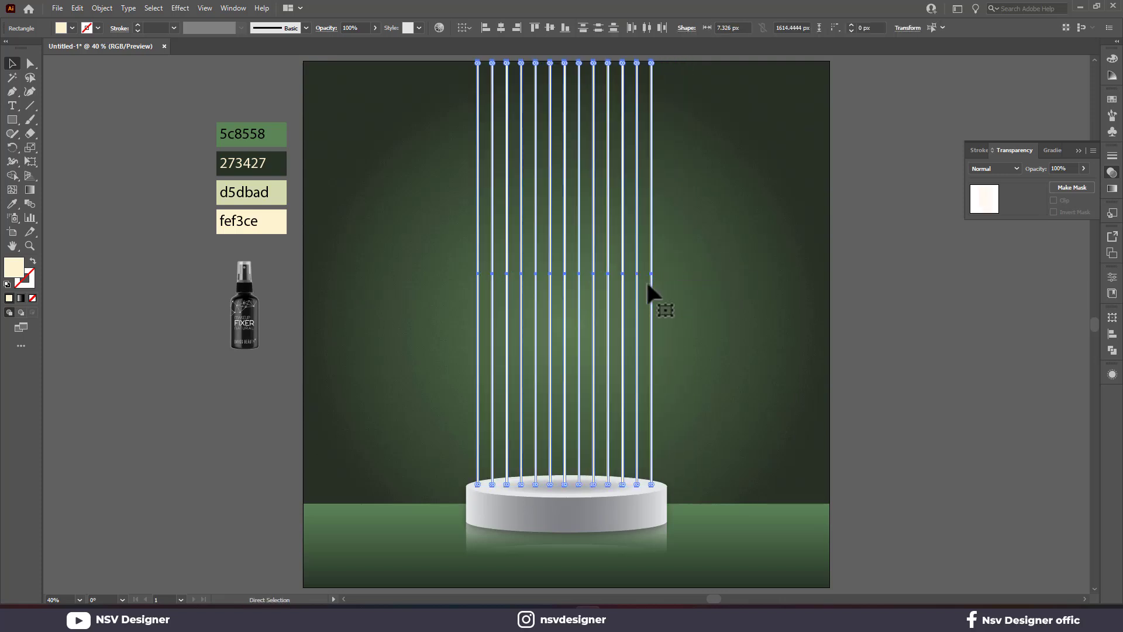
pyautogui.hotkey('ctrl', 'g')
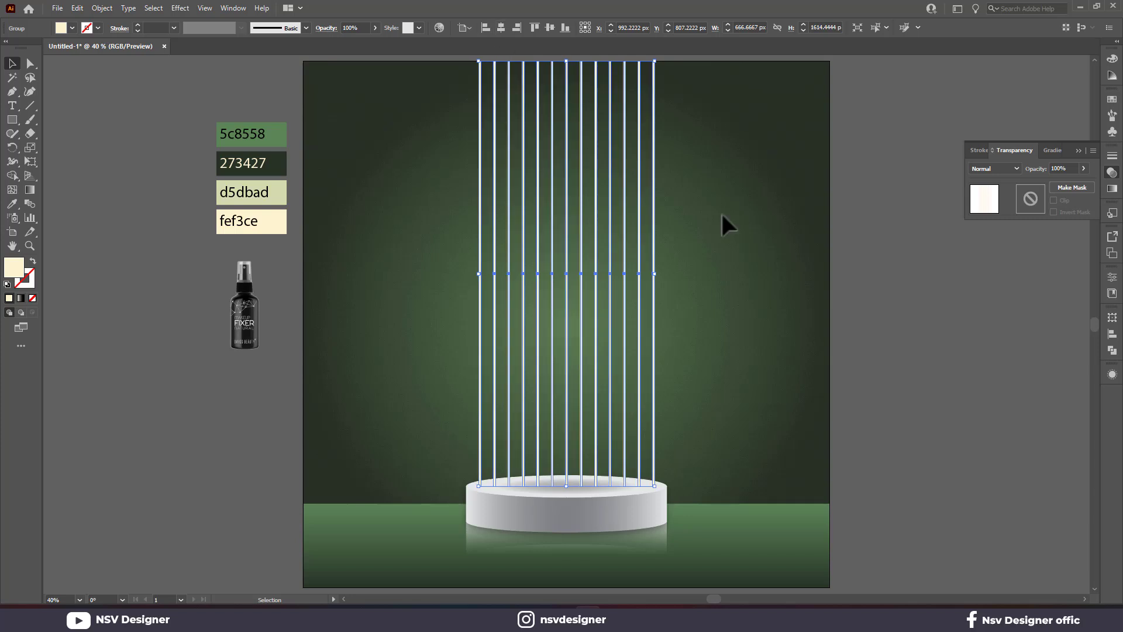
pyautogui.click(721, 217)
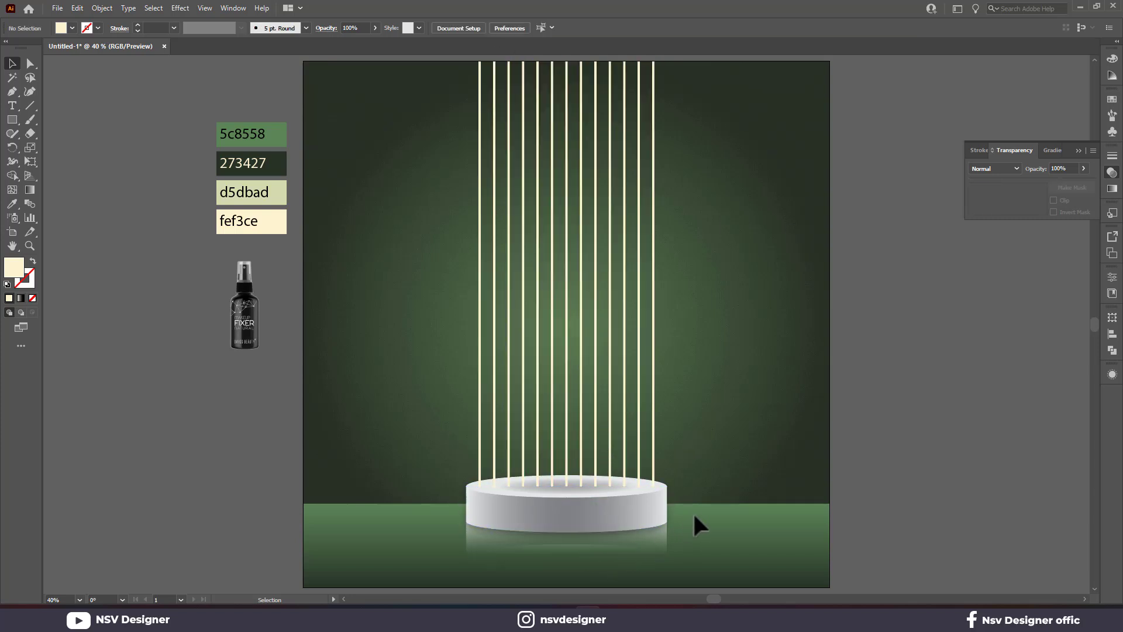
# Bring the podium to the front so it covers the lower ends of the strips.
pyautogui.click(635, 528)
pyautogui.rightClick(636, 528)
pyautogui.moveTo(715, 471)
pyautogui.click(784, 471)
pyautogui.click(757, 438)
# Bring the spray bottle image to the front, enlarge it to about 1247 px square, and stand it on the podium.
pyautogui.click(237, 304)
pyautogui.rightClick(226, 306)
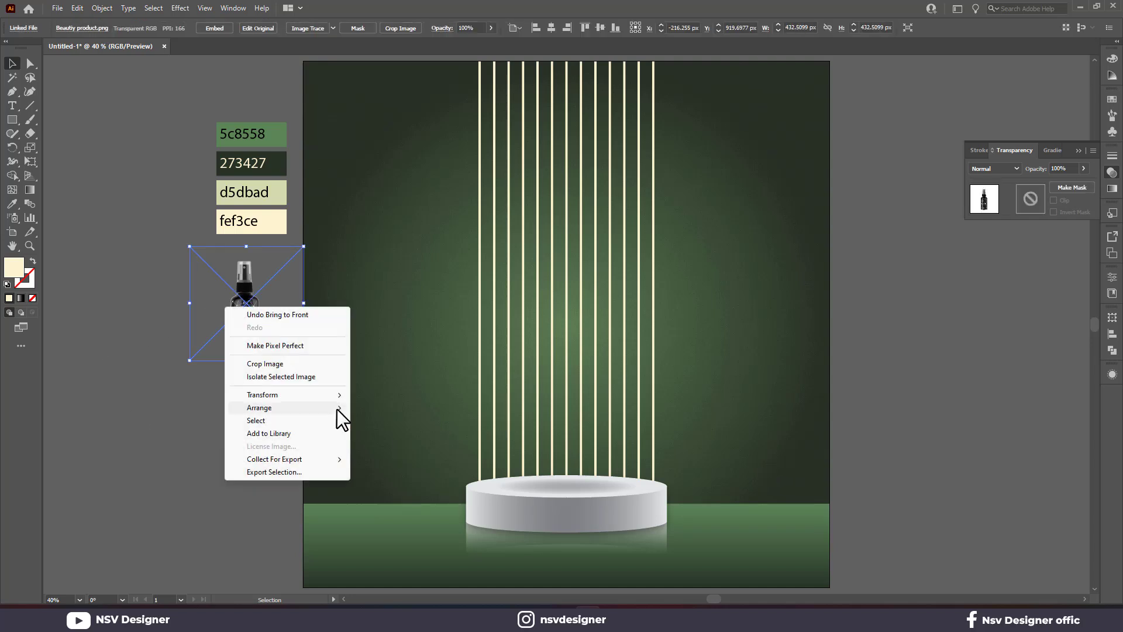
pyautogui.moveTo(337, 408)
pyautogui.click(386, 408)
pyautogui.moveTo(268, 358); pyautogui.dragTo(810, 544)
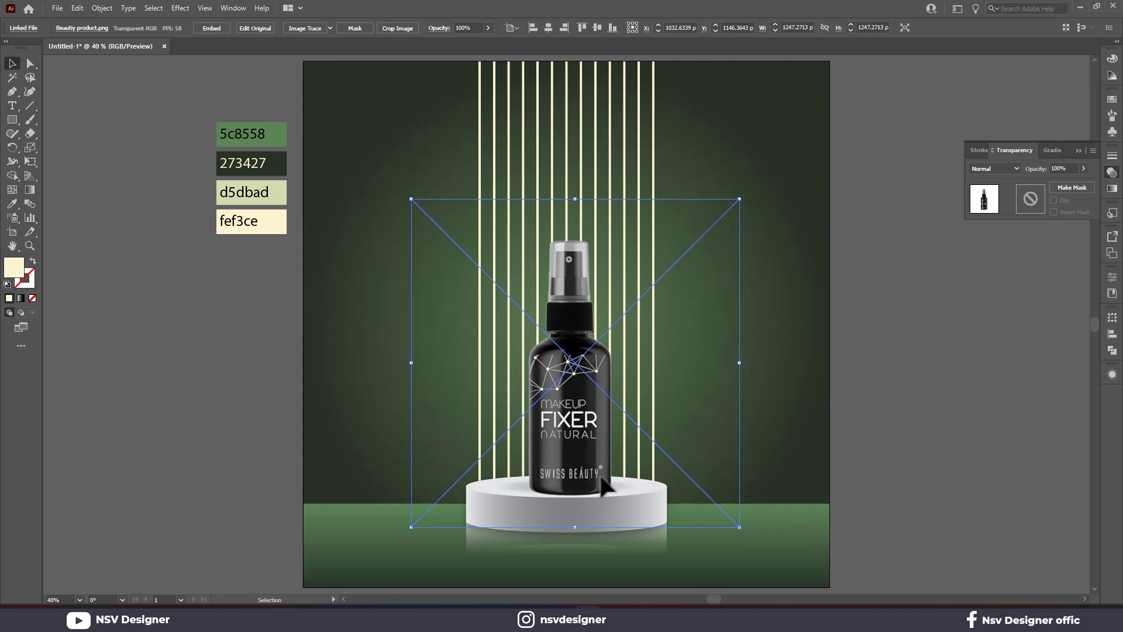
pyautogui.moveTo(603, 497); pyautogui.dragTo(595, 474)
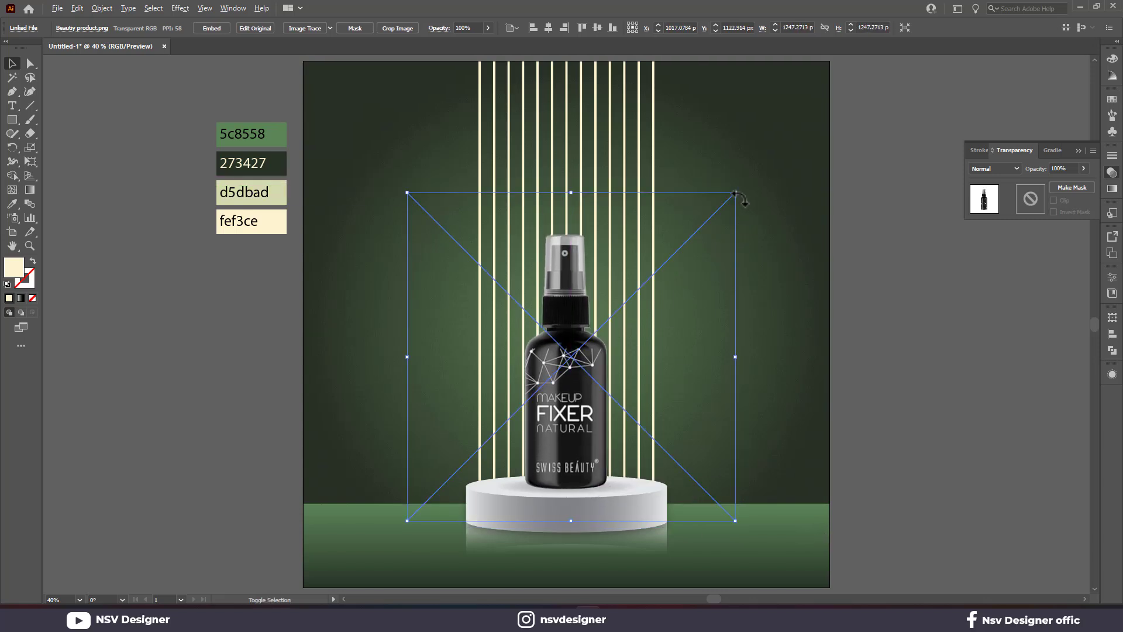
# Enlarge the bottle image slightly to about 1266 px square and fine-tune its standing position on the podium.
pyautogui.moveTo(735, 193); pyautogui.dragTo(739, 184)
pyautogui.moveTo(552, 379); pyautogui.dragTo(550, 364)
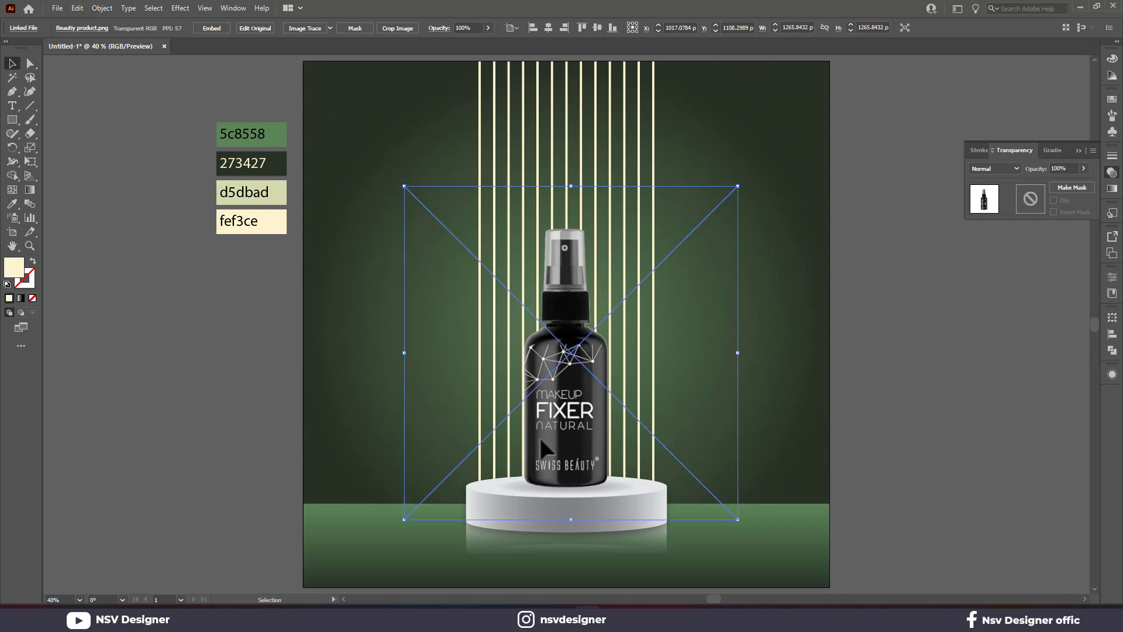
pyautogui.moveTo(540, 439); pyautogui.dragTo(540, 438)
pyautogui.click(790, 464)
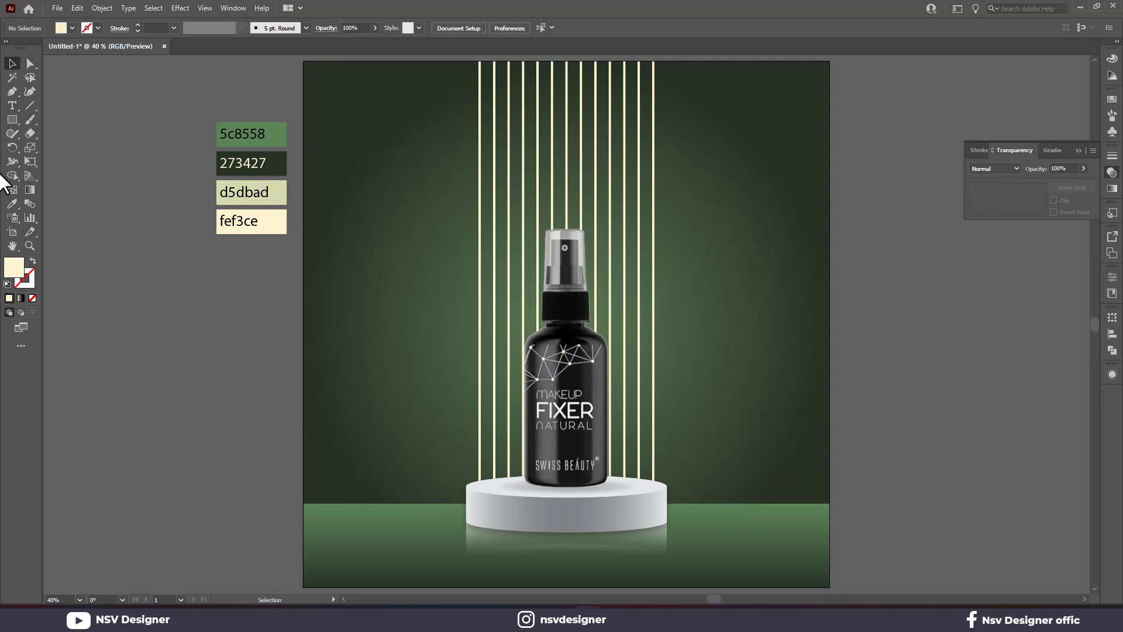
# Draw a circle about 499 px wide beside the artboard and fill it with a radial gradient from black at the center to white.
pyautogui.moveTo(14, 121); pyautogui.dragTo(61, 149)
pyautogui.moveTo(86, 221); pyautogui.dragTo(217, 353)
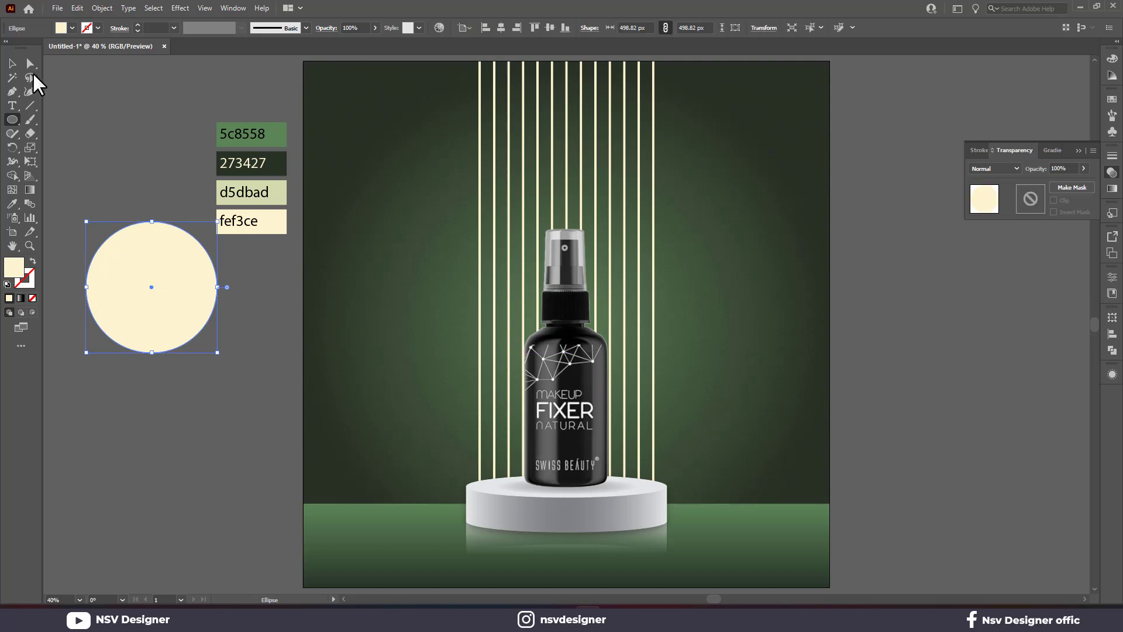
pyautogui.click(12, 63)
pyautogui.click(1053, 150)
pyautogui.click(966, 172)
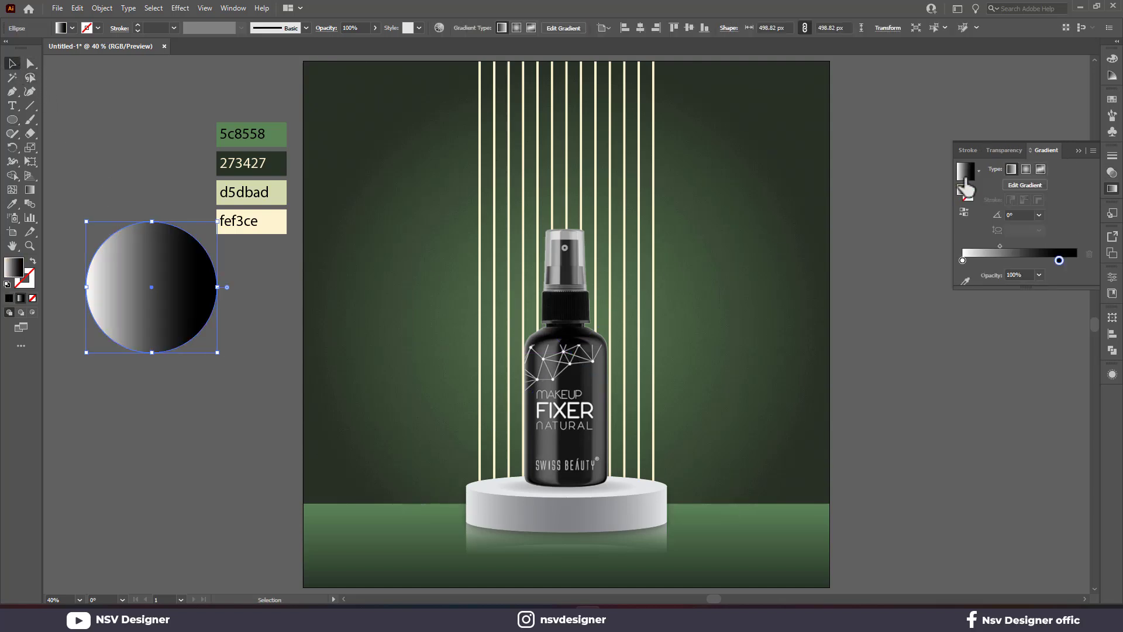
pyautogui.click(1026, 170)
pyautogui.click(964, 212)
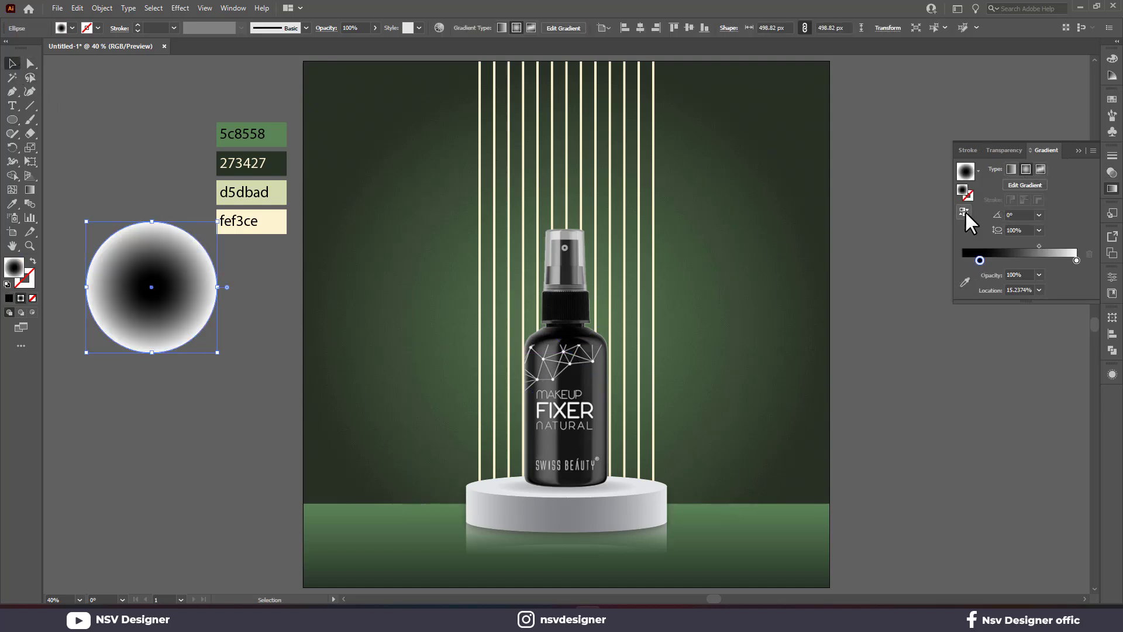
# Set the gradient circle's blend mode to Multiply, flatten it to about 54 px high, and place it at the bottle's base as a shadow.
pyautogui.click(1006, 150)
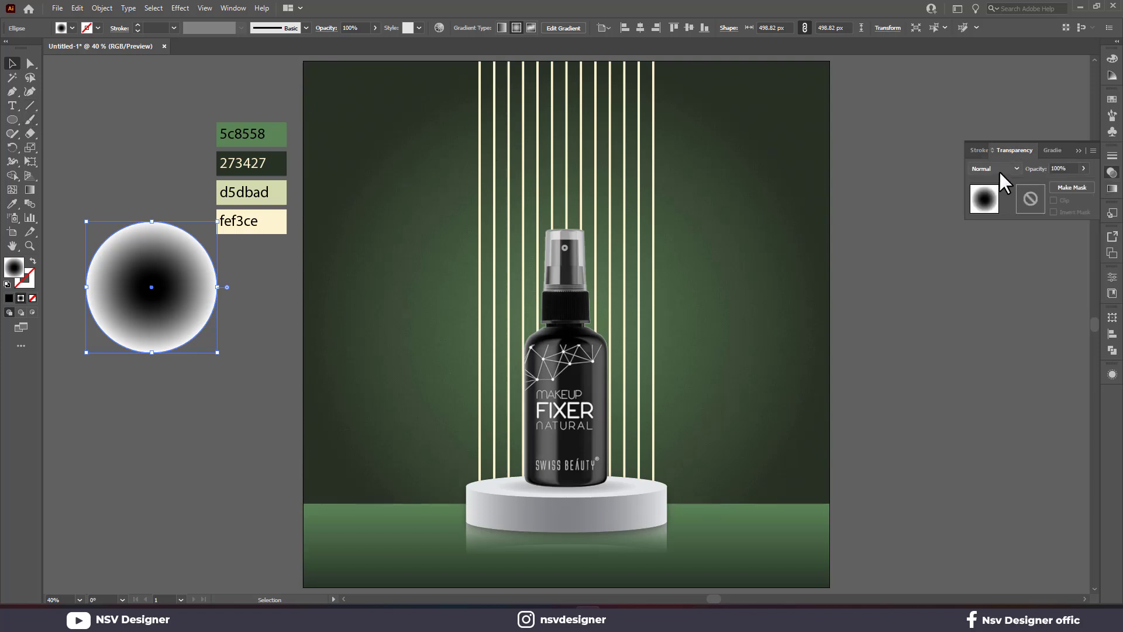
pyautogui.click(999, 170)
pyautogui.click(995, 212)
pyautogui.moveTo(151, 221); pyautogui.dragTo(576, 494)
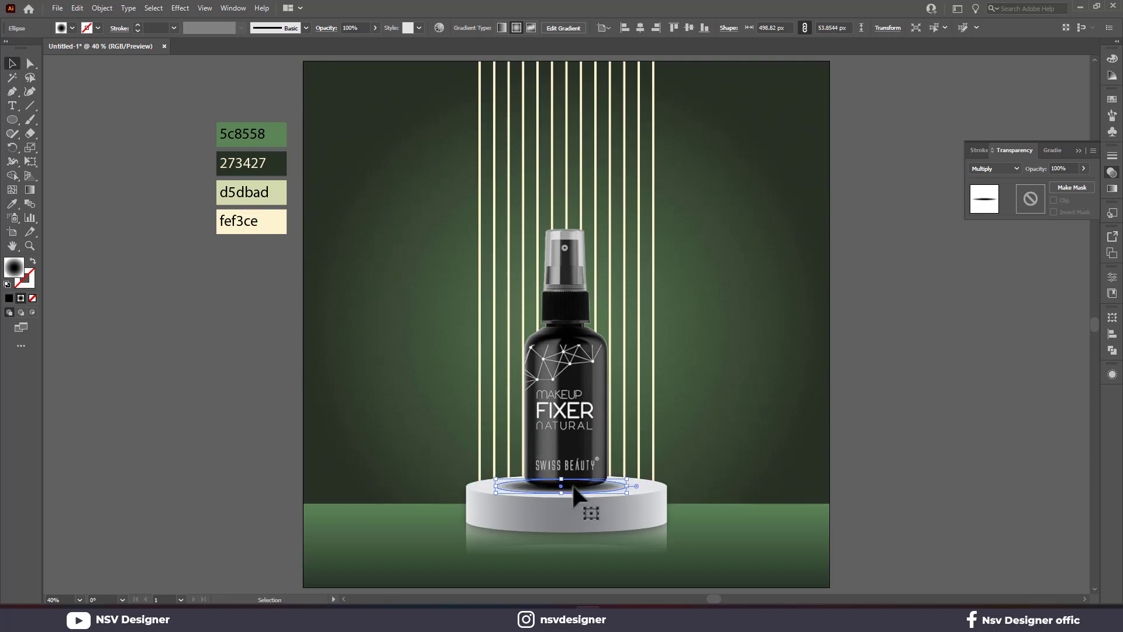
pyautogui.click(113, 225)
# Bring the bottle image in front of its shadow and lock it.
pyautogui.rightClick(590, 433)
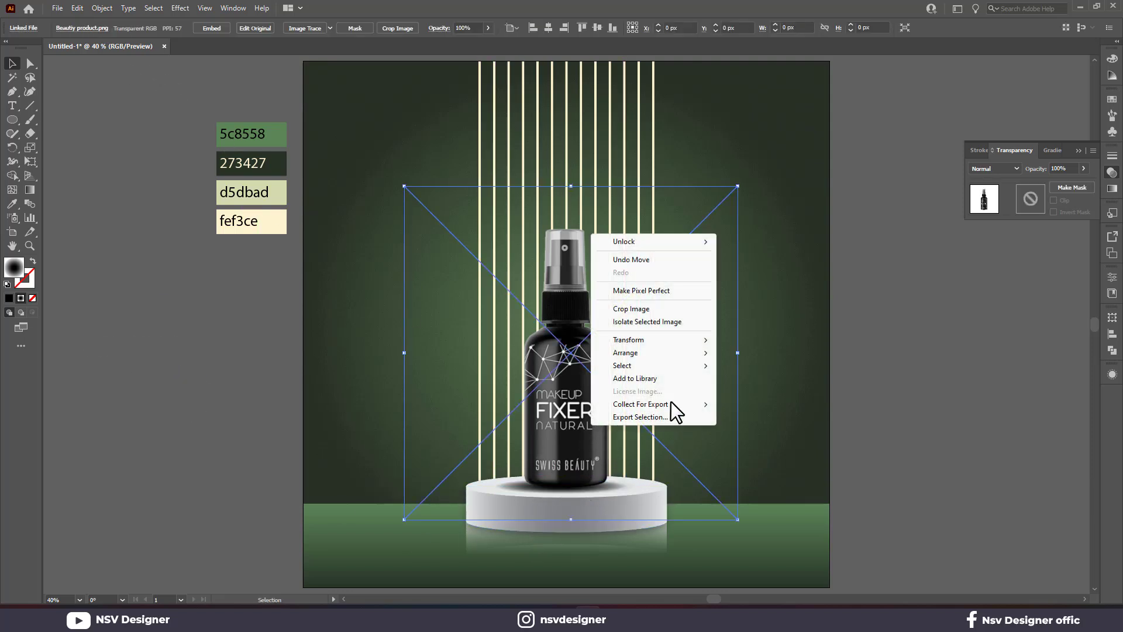
pyautogui.moveTo(669, 350)
pyautogui.click(743, 349)
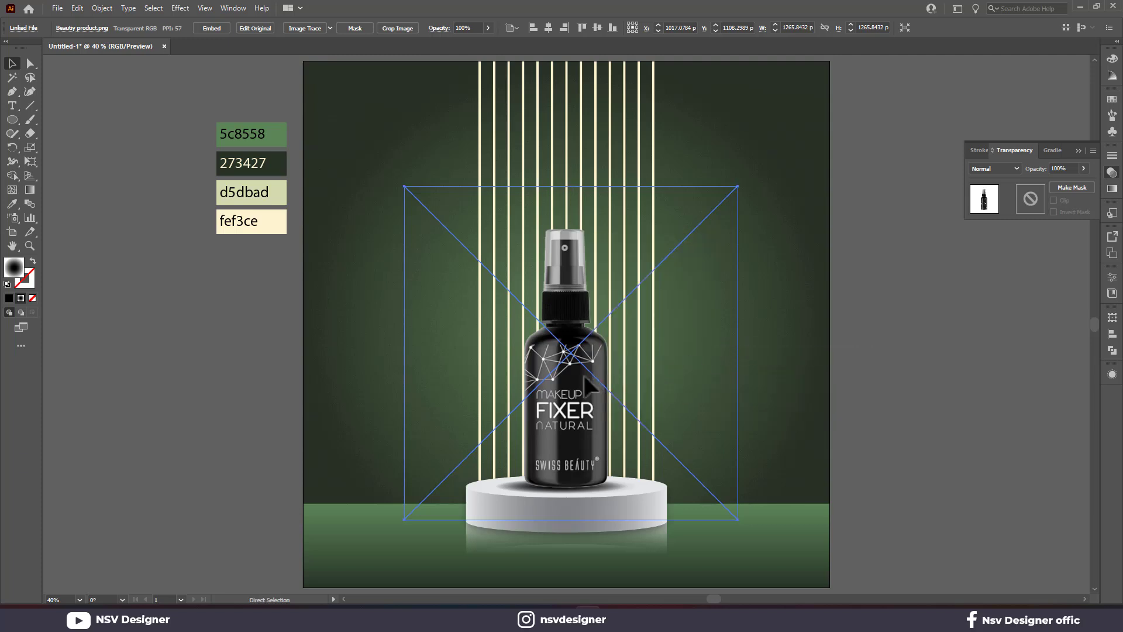
pyautogui.hotkey('ctrl', '2')
# Center the shadow ellipse horizontally under the bottle on the podium.
pyautogui.click(592, 486)
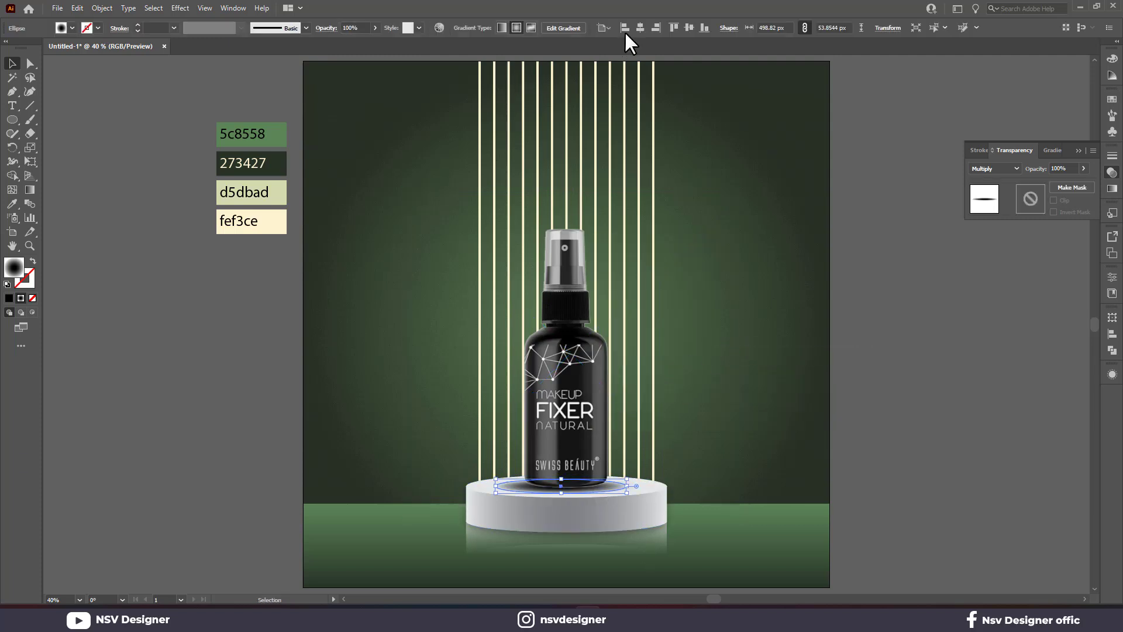
pyautogui.click(642, 28)
pyautogui.click(657, 490)
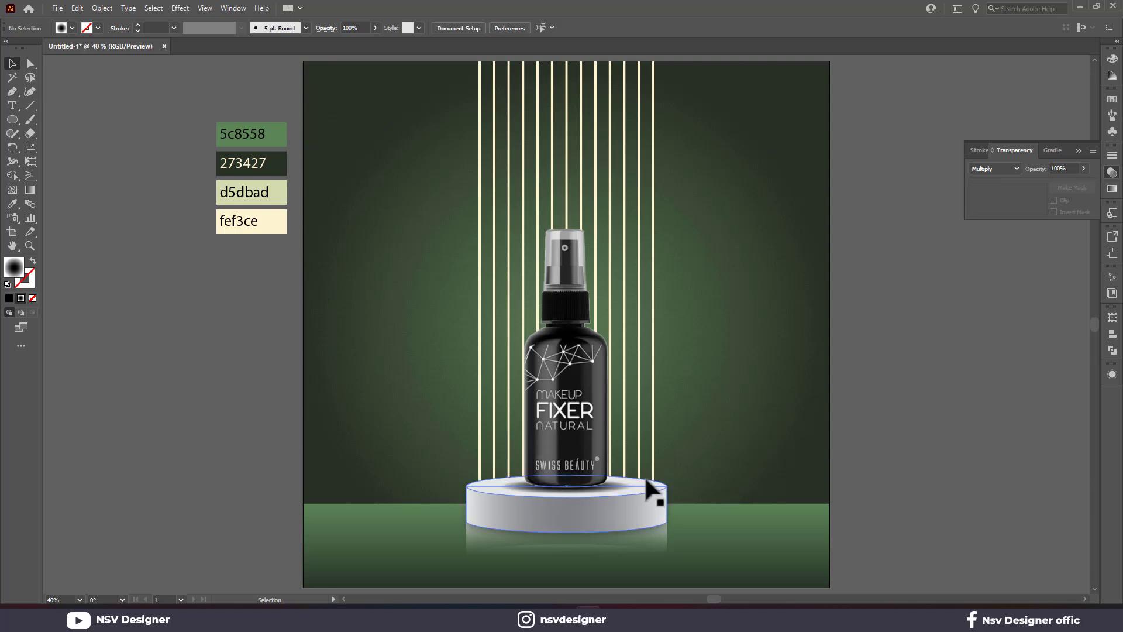
pyautogui.click(605, 483)
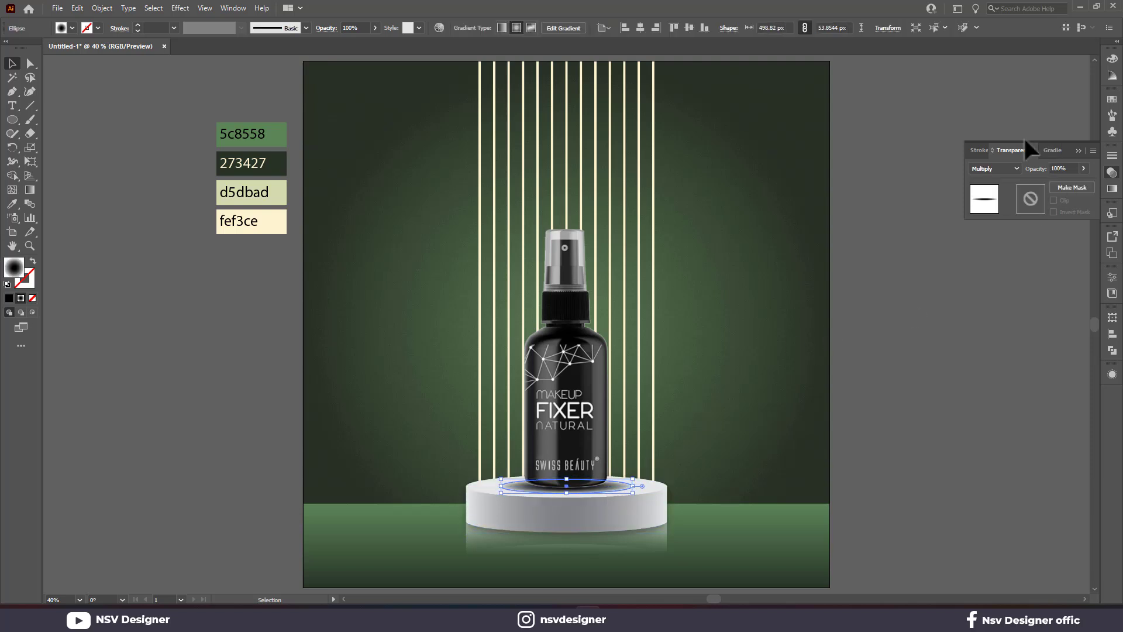
# Adjust the shadow's radial gradient by moving its midpoint to about 58.85%.
pyautogui.click(1050, 150)
pyautogui.moveTo(980, 261); pyautogui.dragTo(1031, 243)
pyautogui.hotkey('ctrl', 'z')
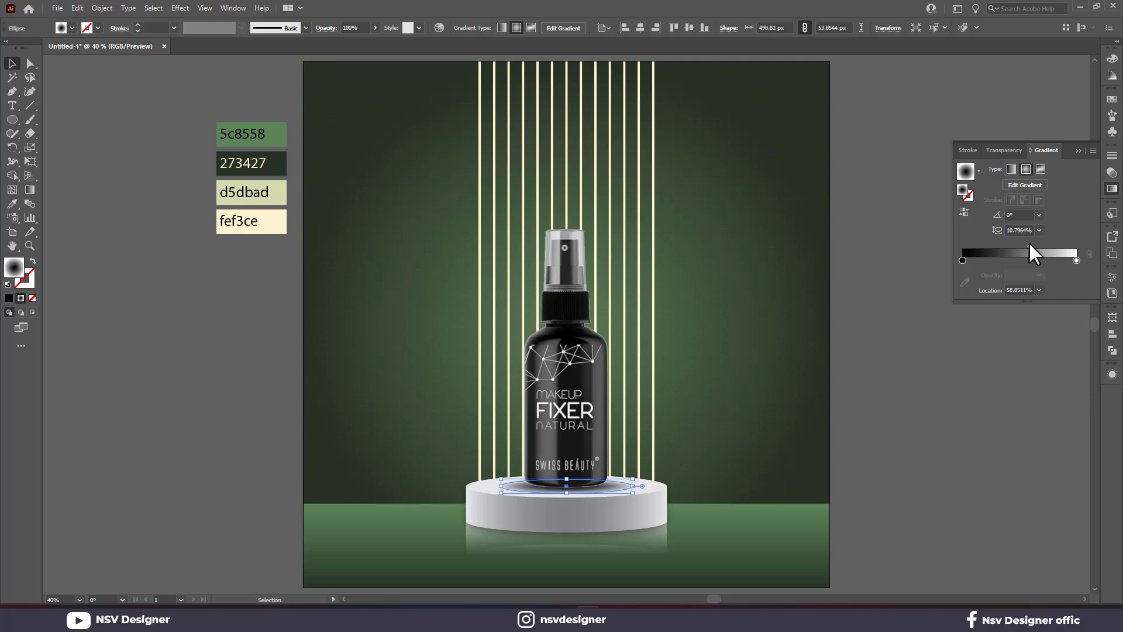
# Apply a Gaussian Blur with a radius of about 60.7 pixels to the shadow ellipse.
pyautogui.click(182, 7)
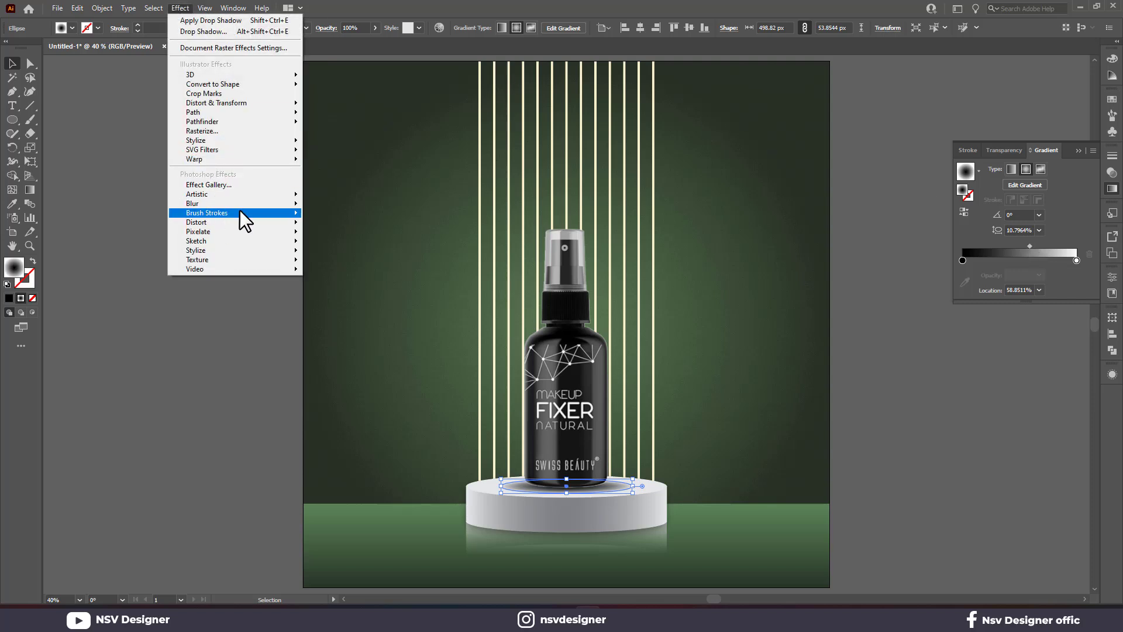
pyautogui.moveTo(281, 203)
pyautogui.click(328, 206)
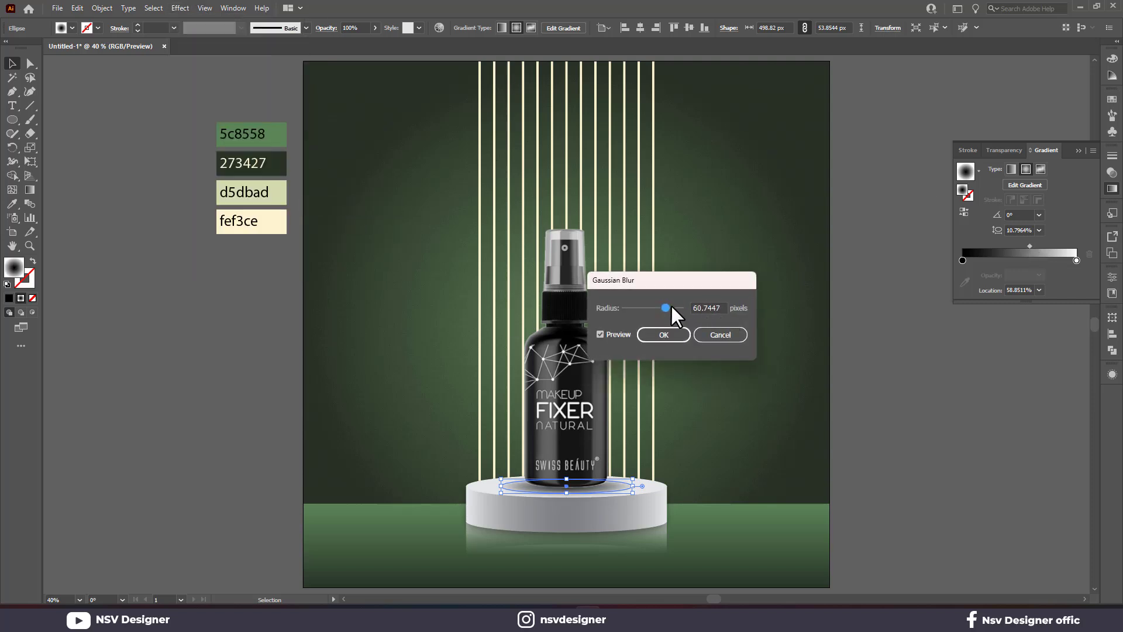
pyautogui.click(663, 336)
pyautogui.click(848, 407)
pyautogui.click(1078, 150)
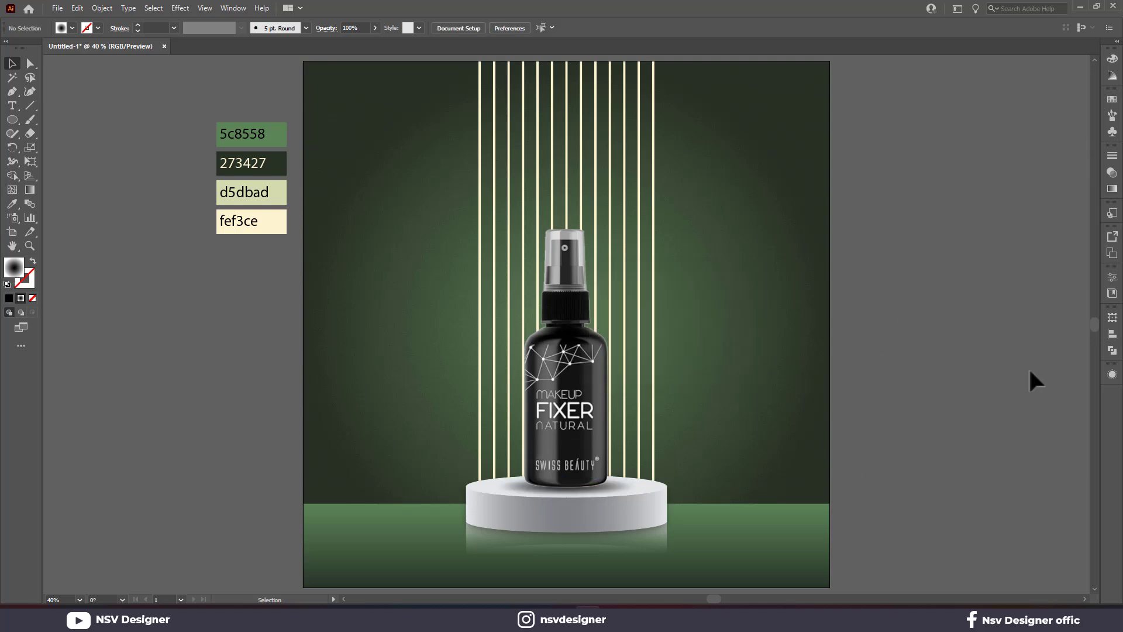
# Draw a rectangle about 222 by 258 px beside the artboard and fill it with the 273427 swatch color.
pyautogui.moveTo(12, 119); pyautogui.dragTo(54, 122)
pyautogui.moveTo(200, 301); pyautogui.dragTo(258, 369)
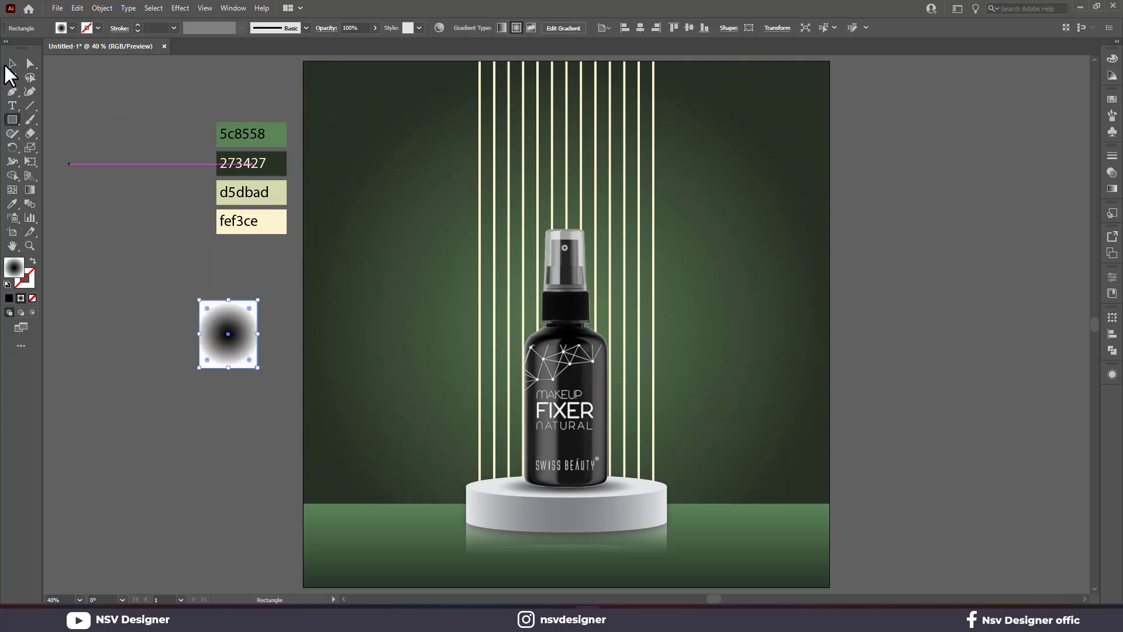
pyautogui.press('i')
pyautogui.click(287, 169)
pyautogui.click(287, 169)
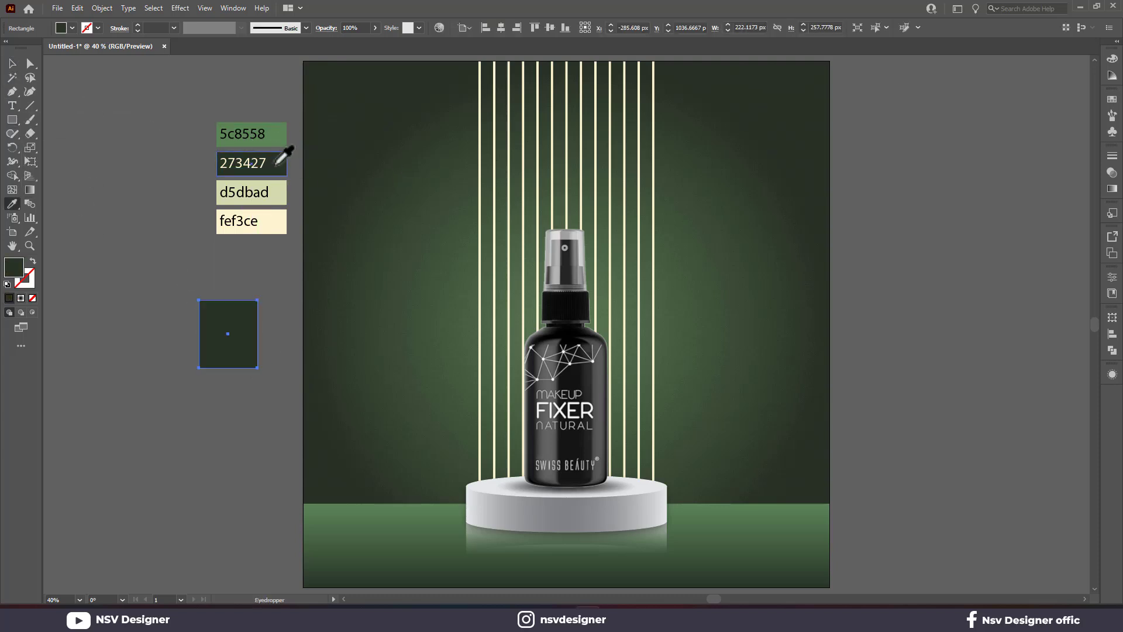
# Darken the new rectangle's fill color to #121e12.
pyautogui.press('v')
pyautogui.click(146, 251)
pyautogui.click(233, 354)
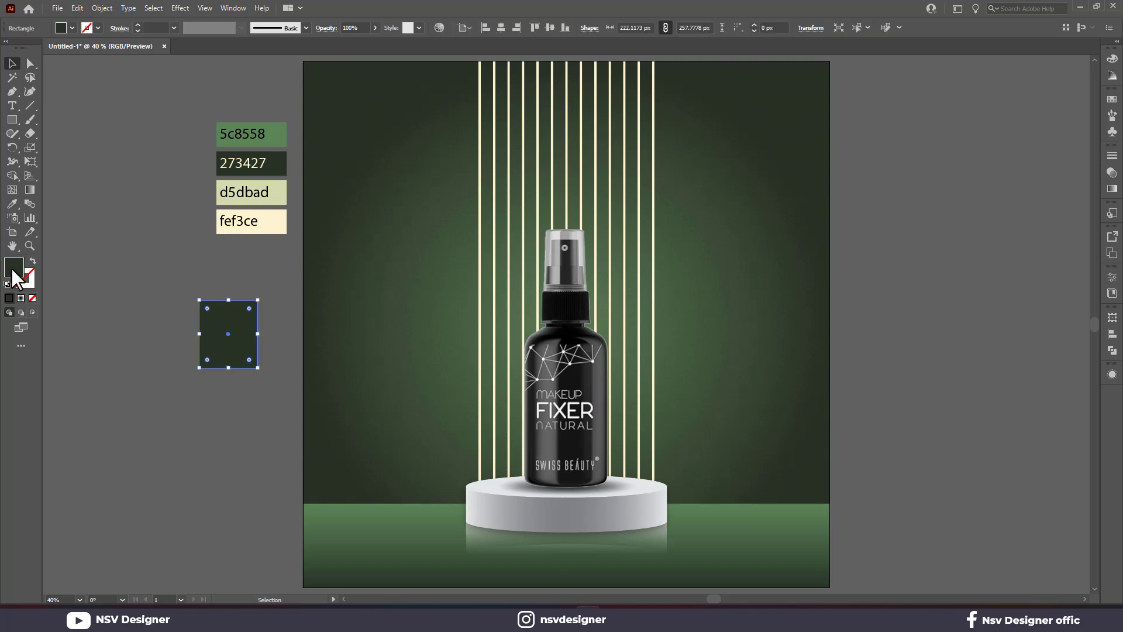
pyautogui.doubleClick(14, 270)
pyautogui.moveTo(514, 296); pyautogui.dragTo(467, 360)
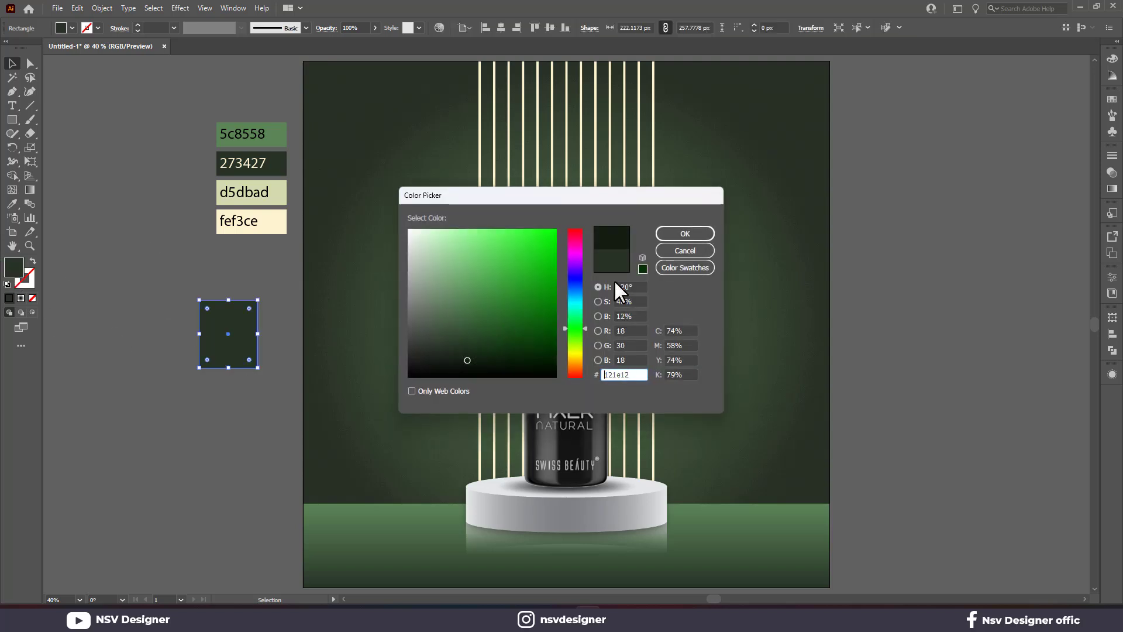
pyautogui.click(685, 233)
# Round the dark rectangle's two top corners and place it centered above the bottle as a lamp head.
pyautogui.click(30, 63)
pyautogui.click(79, 184)
pyautogui.click(251, 314)
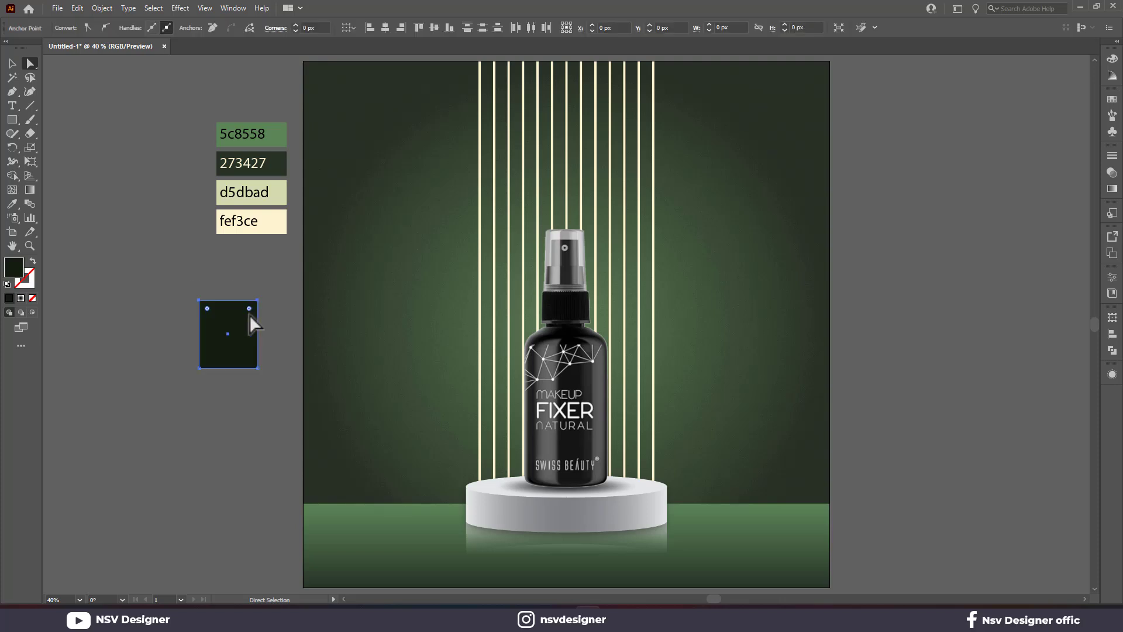
pyautogui.moveTo(230, 331); pyautogui.dragTo(567, 166)
pyautogui.press('v')
pyautogui.click(242, 371)
pyautogui.click(480, 162)
# Draw a narrow upright rectangle about 40 by 180 px inside the lamp head, near its left side.
pyautogui.scroll(2, 505, 159)
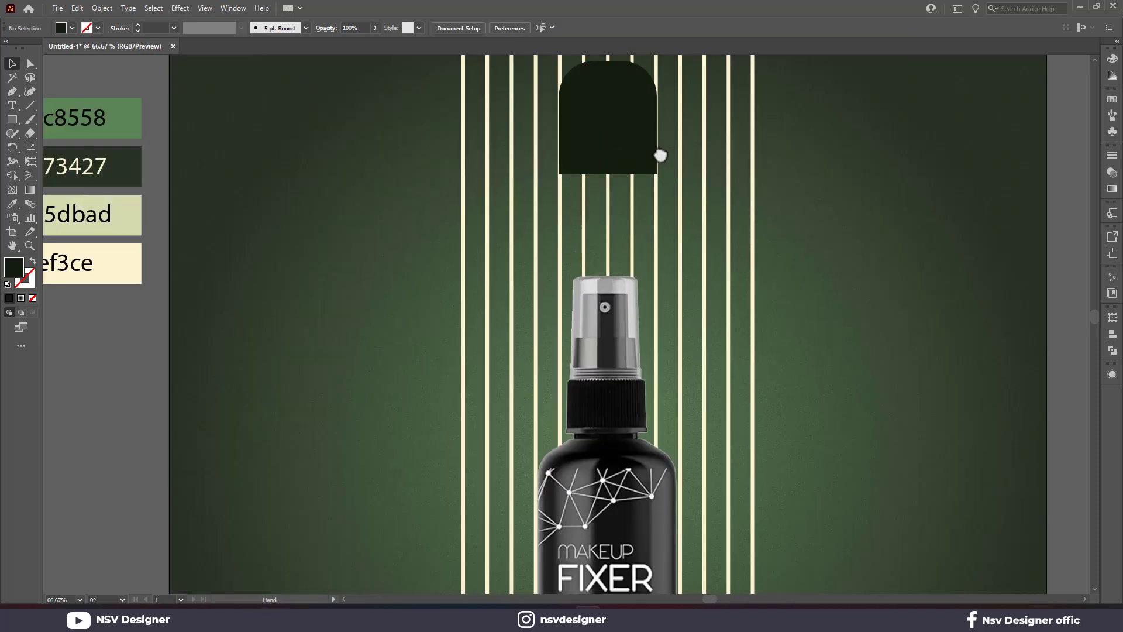
pyautogui.moveTo(662, 153); pyautogui.dragTo(634, 212)
pyautogui.scroll(1, 586, 209)
pyautogui.click(12, 120)
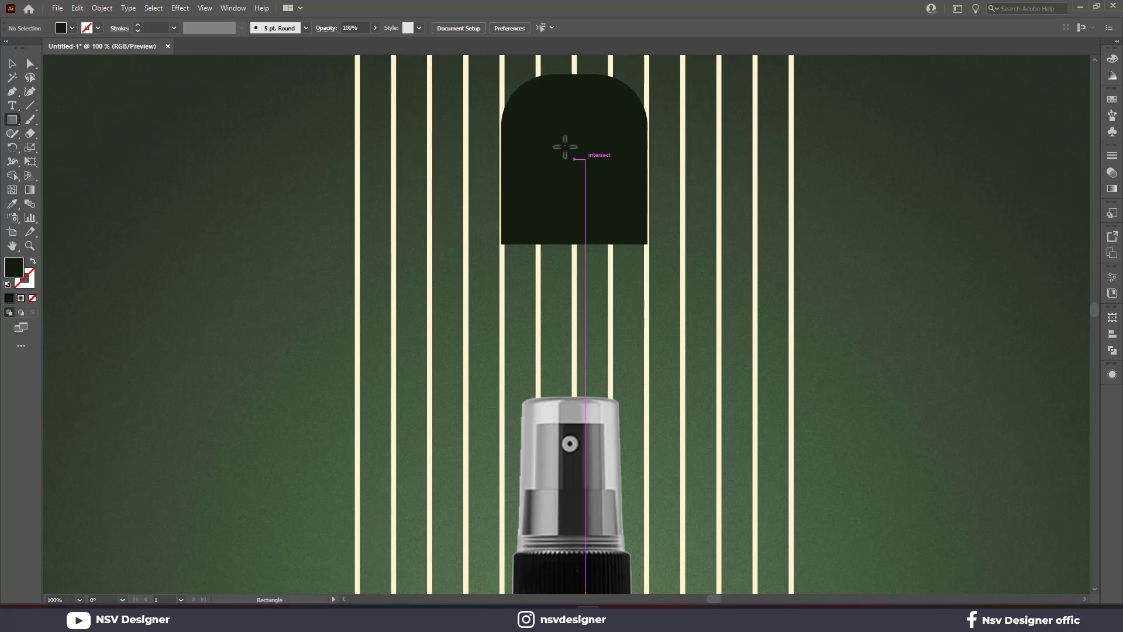
pyautogui.moveTo(525, 121); pyautogui.dragTo(551, 240)
pyautogui.press('v')
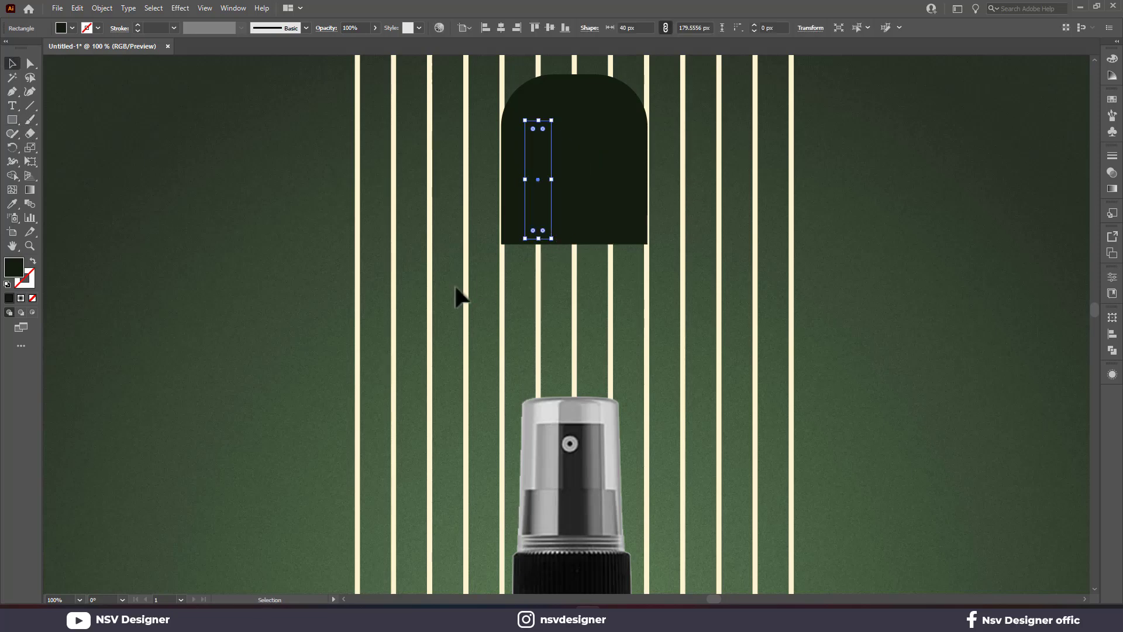
# Fill the narrow rectangle in the lamp head with the d5dbad swatch color.
pyautogui.scroll(-1, 457, 296)
pyautogui.press('i')
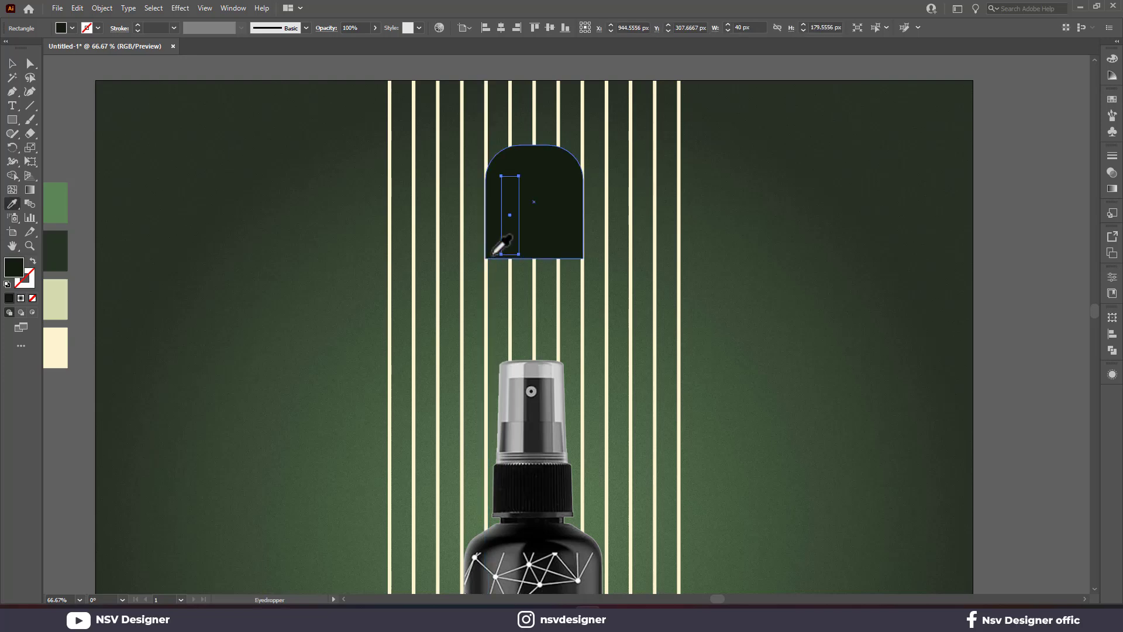
pyautogui.click(60, 345)
pyautogui.click(62, 302)
pyautogui.click(12, 63)
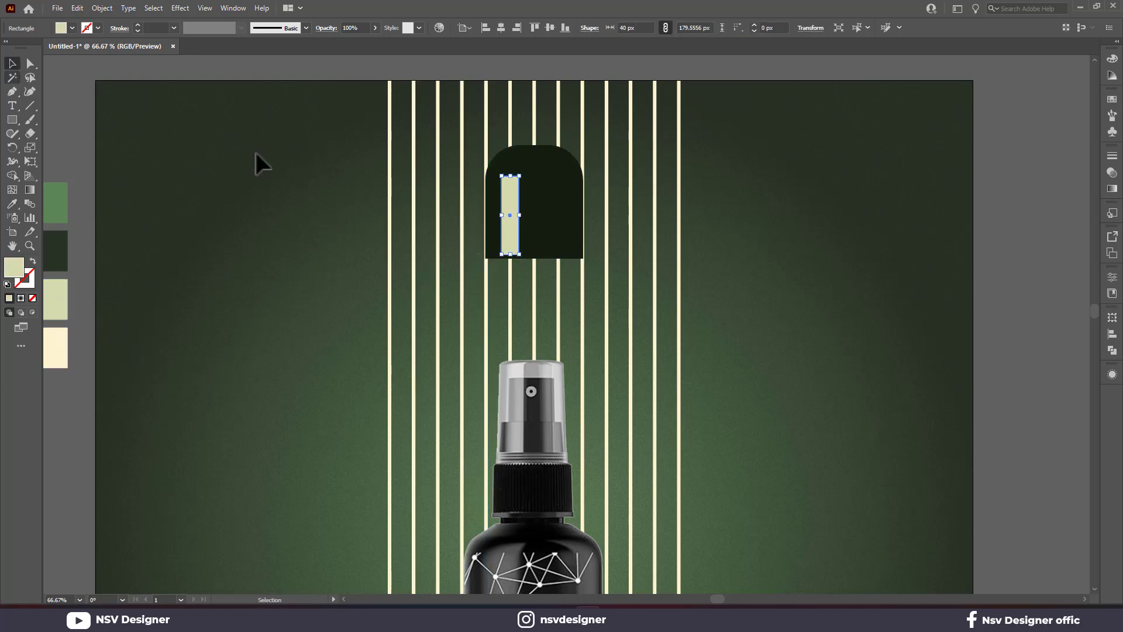
pyautogui.click(256, 164)
# Add a narrower copy of the highlight strip on the lamp's right side and apply a Gaussian Blur of about 45.55 pixels to both.
pyautogui.moveTo(516, 232); pyautogui.dragTo(556, 237)
pyautogui.keyDown('shift'); pyautogui.click(500, 246); pyautogui.keyUp('shift')
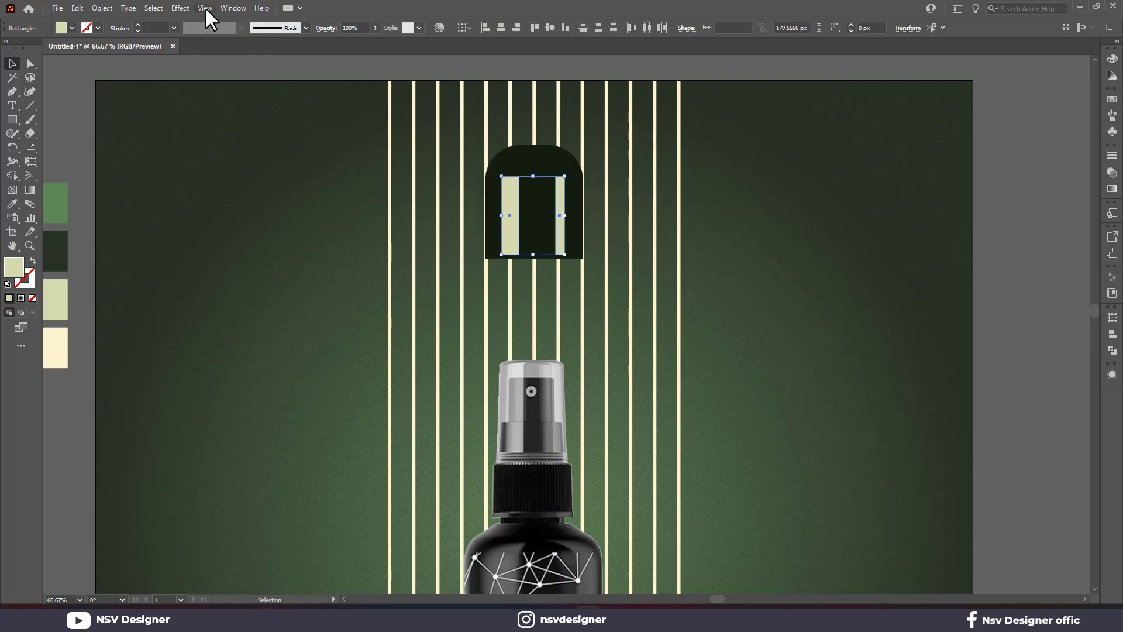
pyautogui.click(180, 8)
pyautogui.moveTo(196, 202)
pyautogui.click(343, 205)
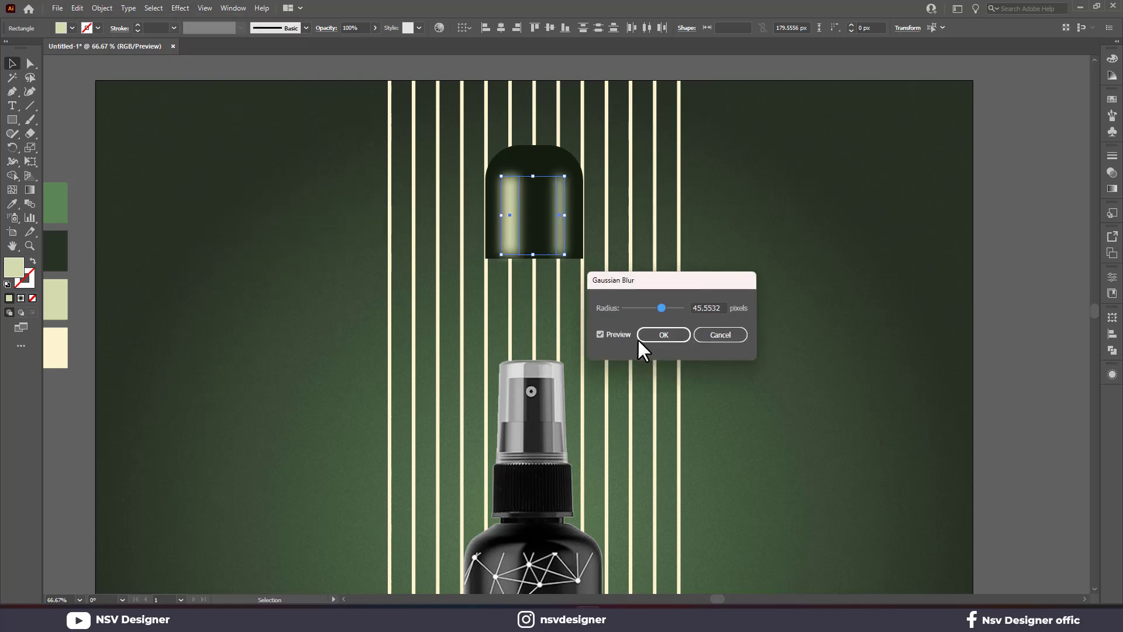
pyautogui.click(665, 336)
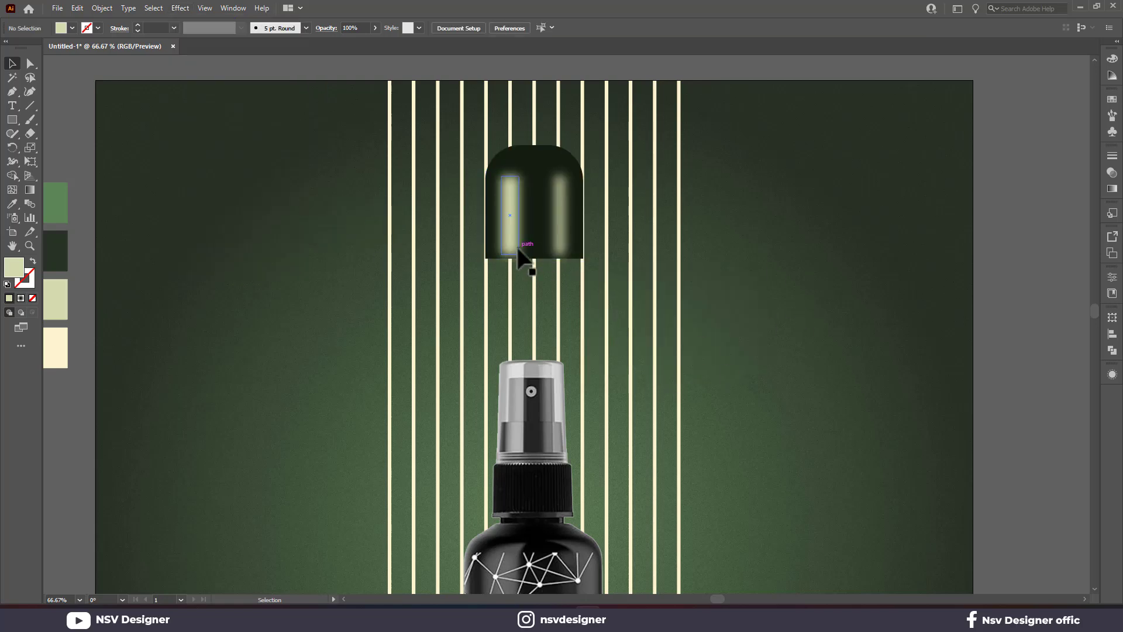
# Move both blurred highlight strips slightly down inside the lamp head and lower their opacity to 46%.
pyautogui.keyDown('shift'); pyautogui.click(566, 240); pyautogui.keyUp('shift')
pyautogui.keyDown('shift'); pyautogui.click(559, 241); pyautogui.keyUp('shift')
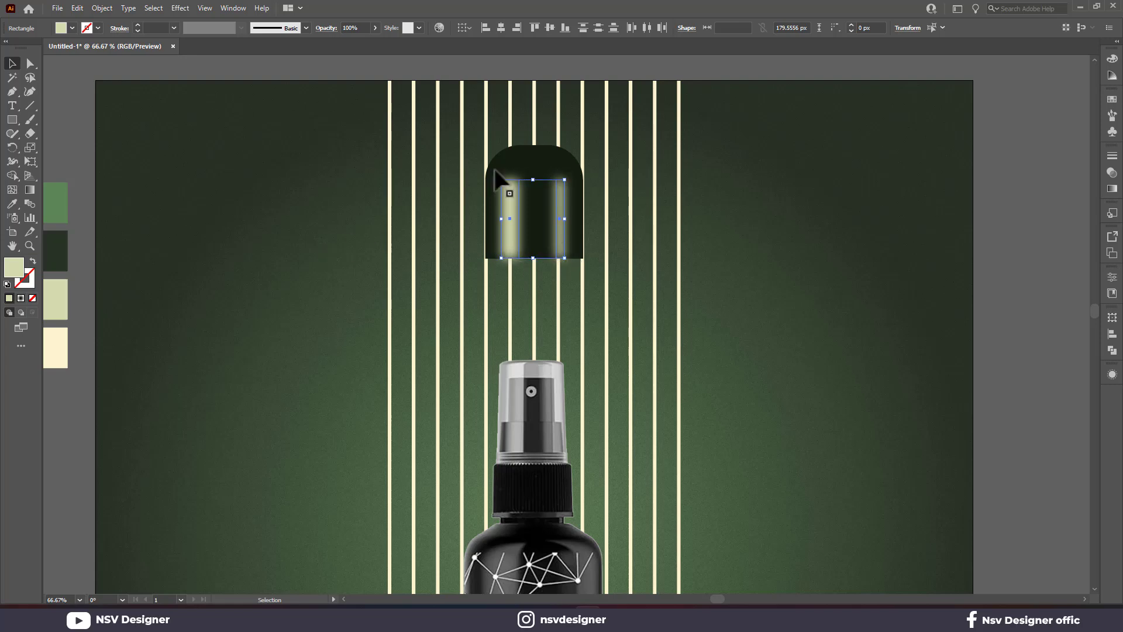
pyautogui.click(377, 27)
pyautogui.moveTo(373, 42); pyautogui.dragTo(347, 40)
pyautogui.click(329, 140)
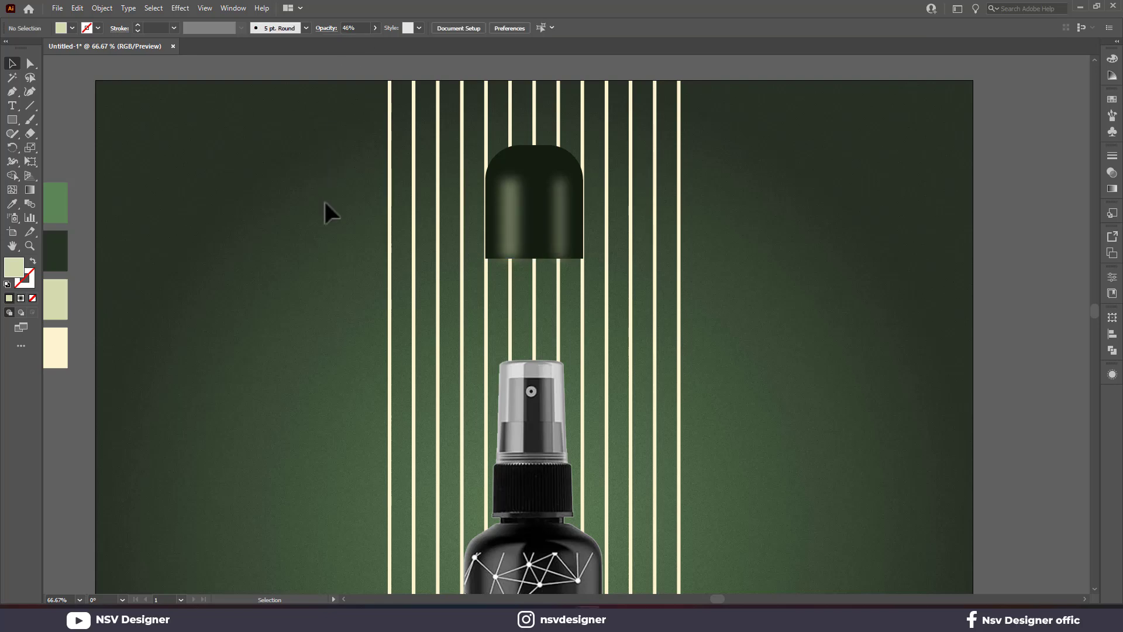
# Draw a flat ellipse about 220 by 28 px across the lamp head's bottom edge.
pyautogui.moveTo(8, 121); pyautogui.dragTo(68, 142)
pyautogui.moveTo(488, 251); pyautogui.dragTo(583, 263)
pyautogui.press('v')
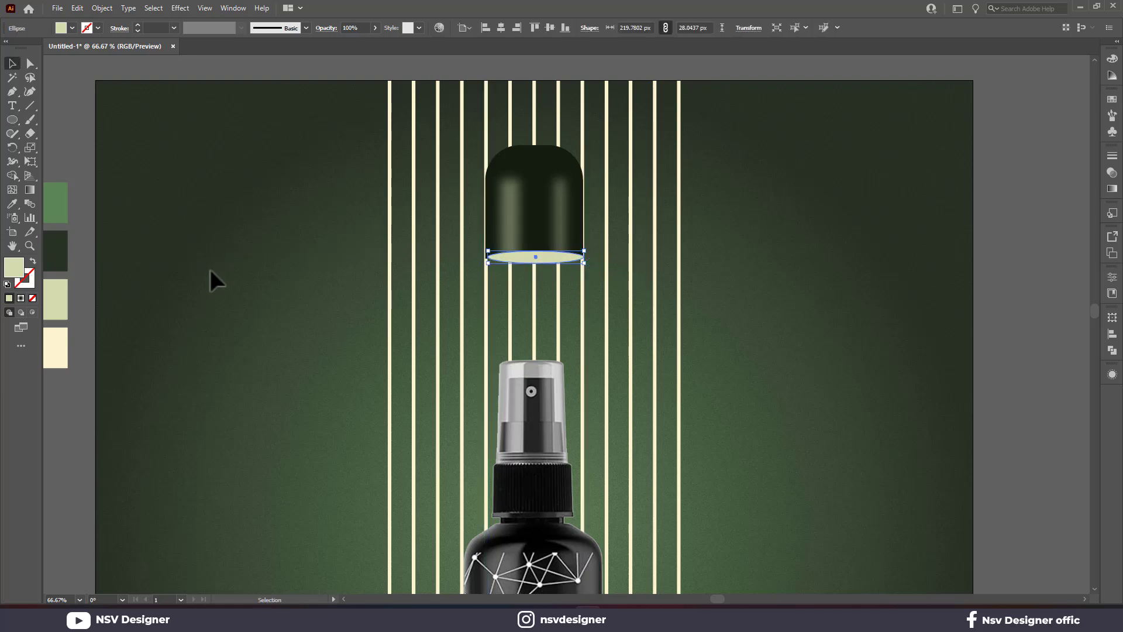
pyautogui.click(210, 269)
# Align the ellipse with the lamp head's bottom edge and widen it to about 226 px to match the lamp.
pyautogui.scroll(3, 482, 288)
pyautogui.moveTo(550, 206); pyautogui.dragTo(542, 200)
pyautogui.moveTo(783, 191); pyautogui.dragTo(791, 193)
pyautogui.moveTo(681, 203); pyautogui.dragTo(681, 214)
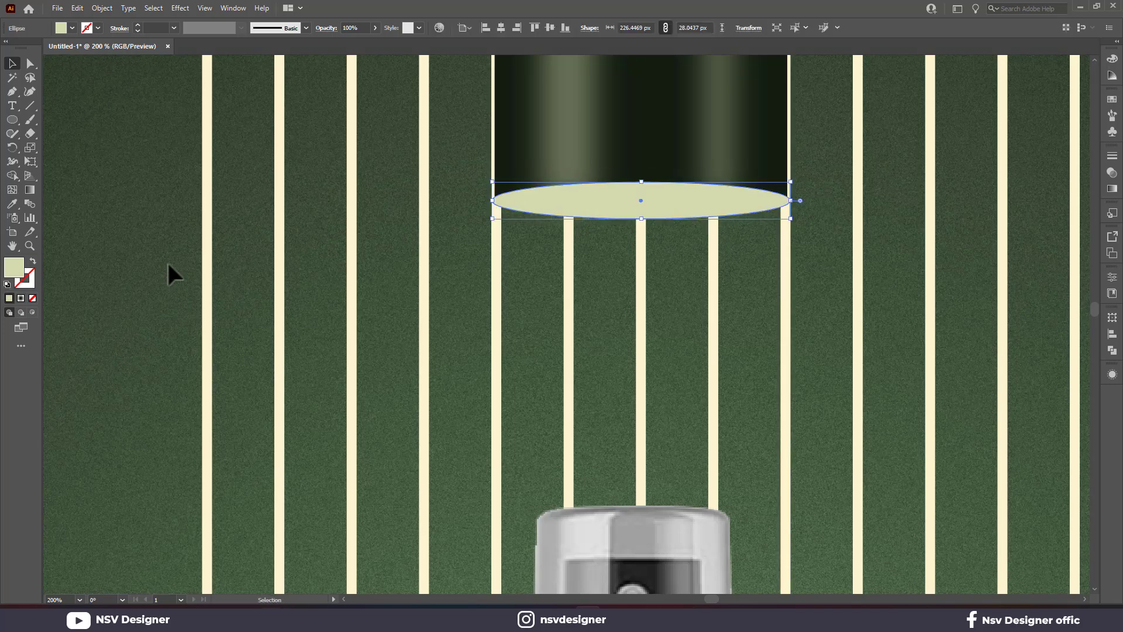
pyautogui.click(124, 262)
# Change the fill of the ellipse at the lamp's opening to white.
pyautogui.hotkey('ctrl', '0')
pyautogui.click(567, 166)
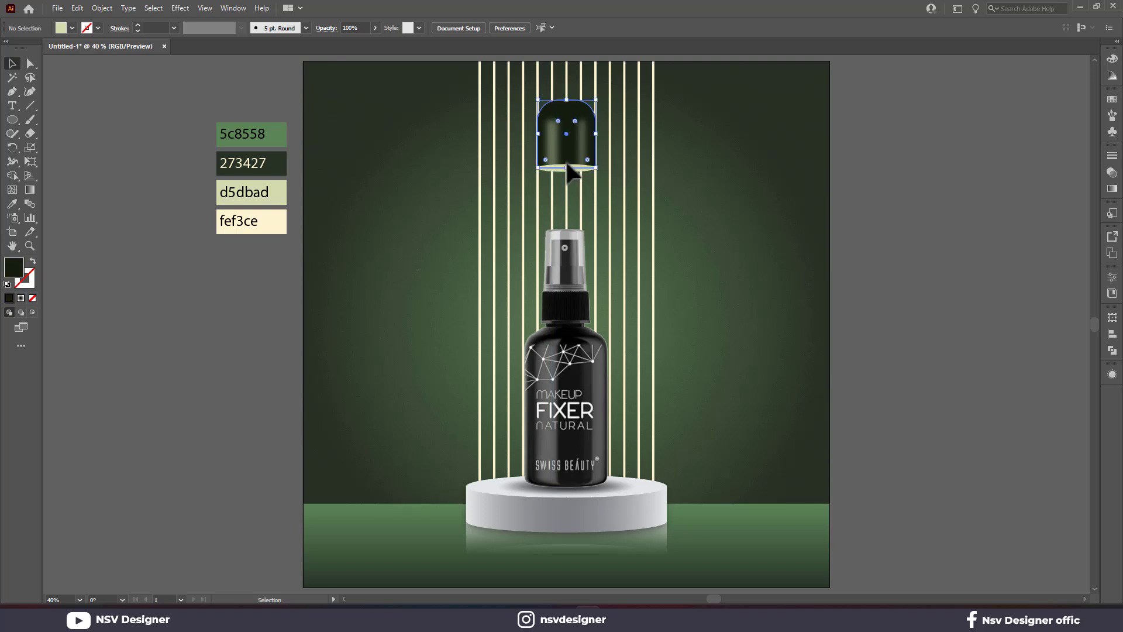
pyautogui.click(568, 168)
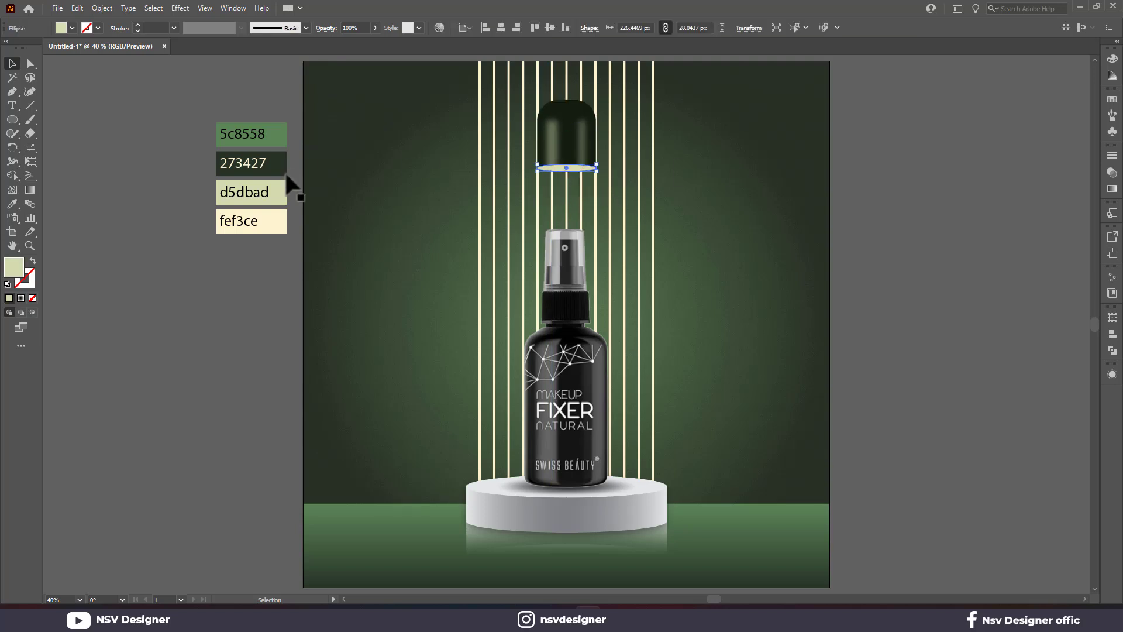
pyautogui.click(61, 28)
pyautogui.click(24, 47)
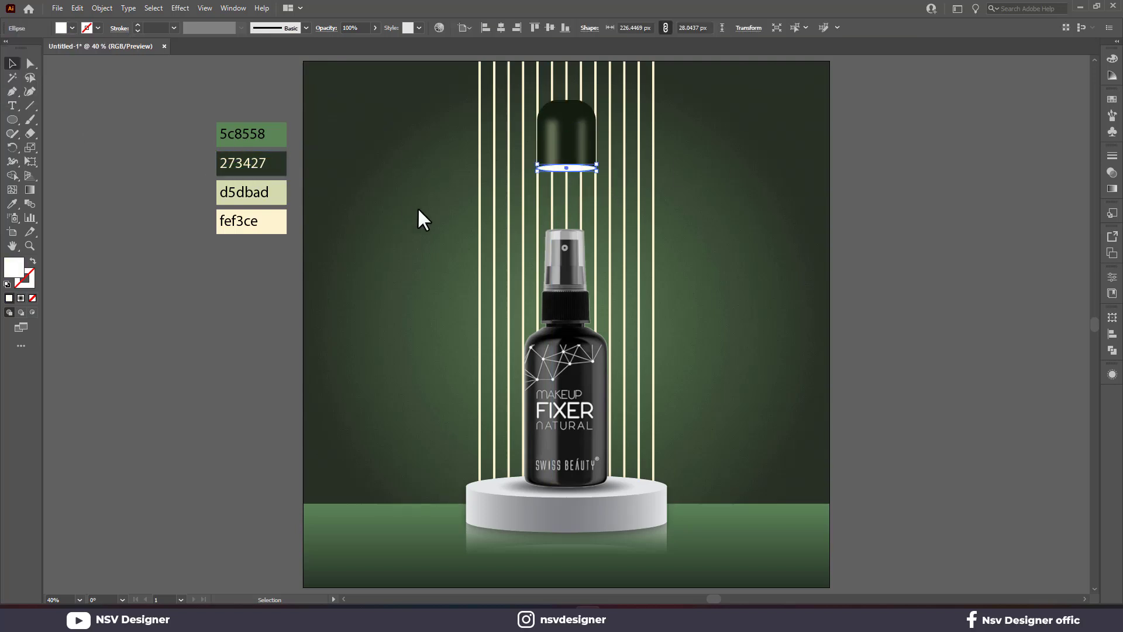
pyautogui.click(416, 282)
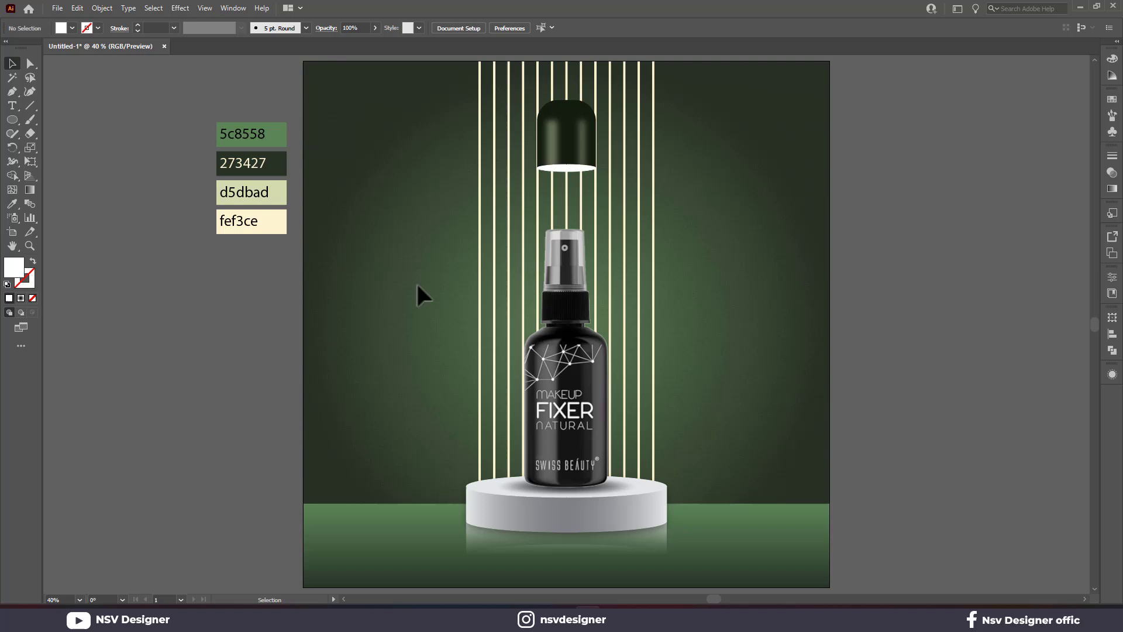
# Draw a closed white light-beam shape with the Pen tool, widening from the lamp's opening to the podium's outer edges.
pyautogui.click(11, 91)
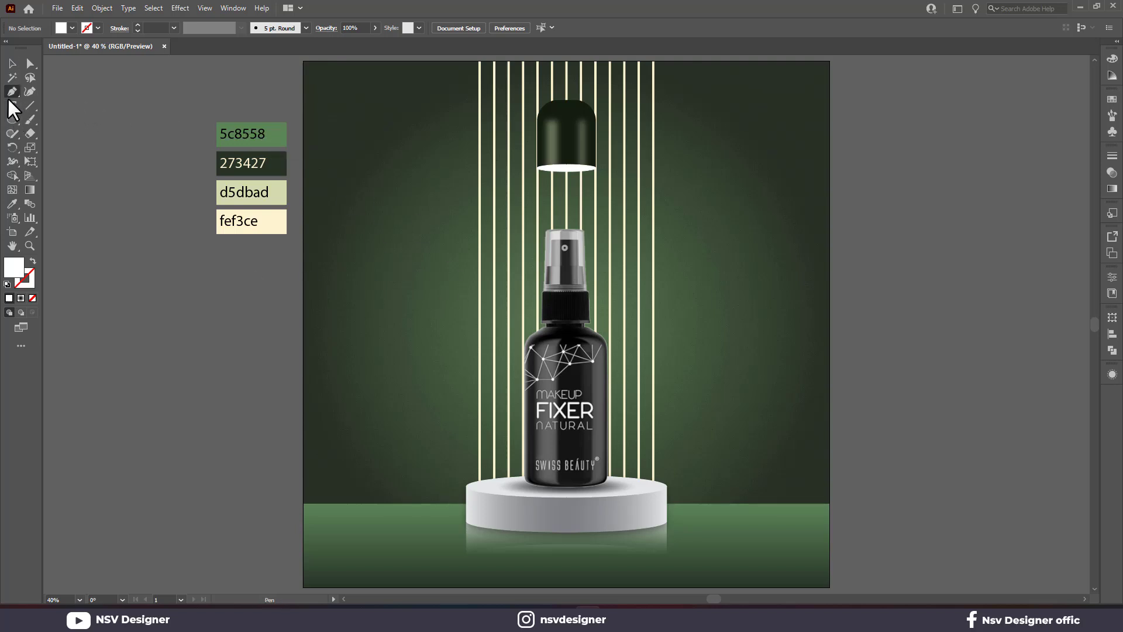
pyautogui.click(537, 169)
pyautogui.click(466, 486)
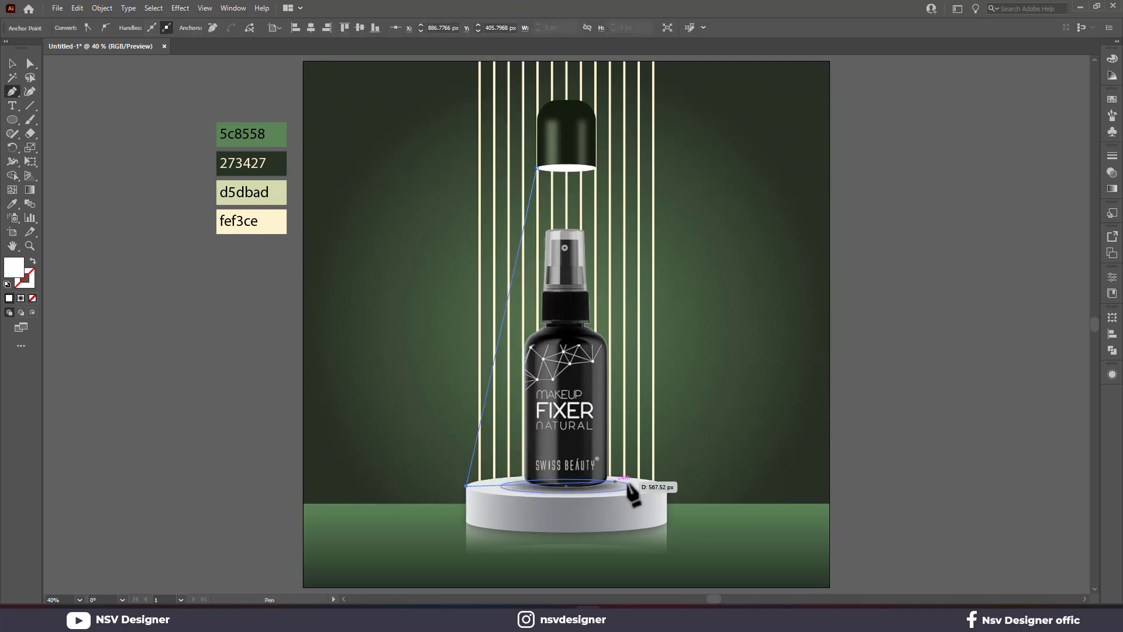
pyautogui.click(667, 485)
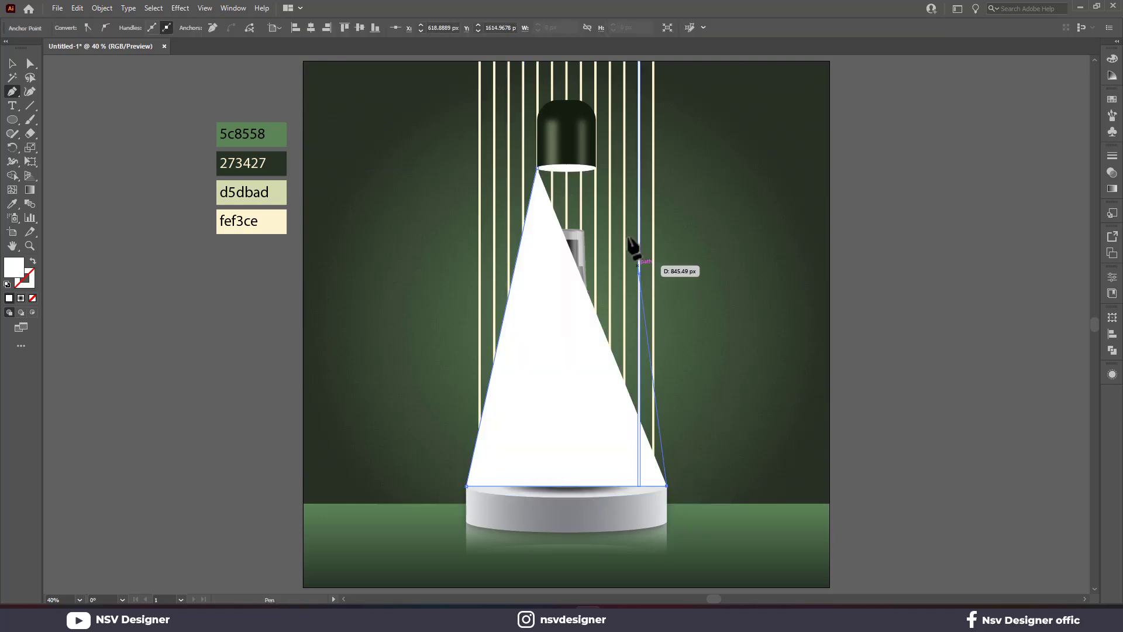
pyautogui.click(596, 168)
pyautogui.click(537, 168)
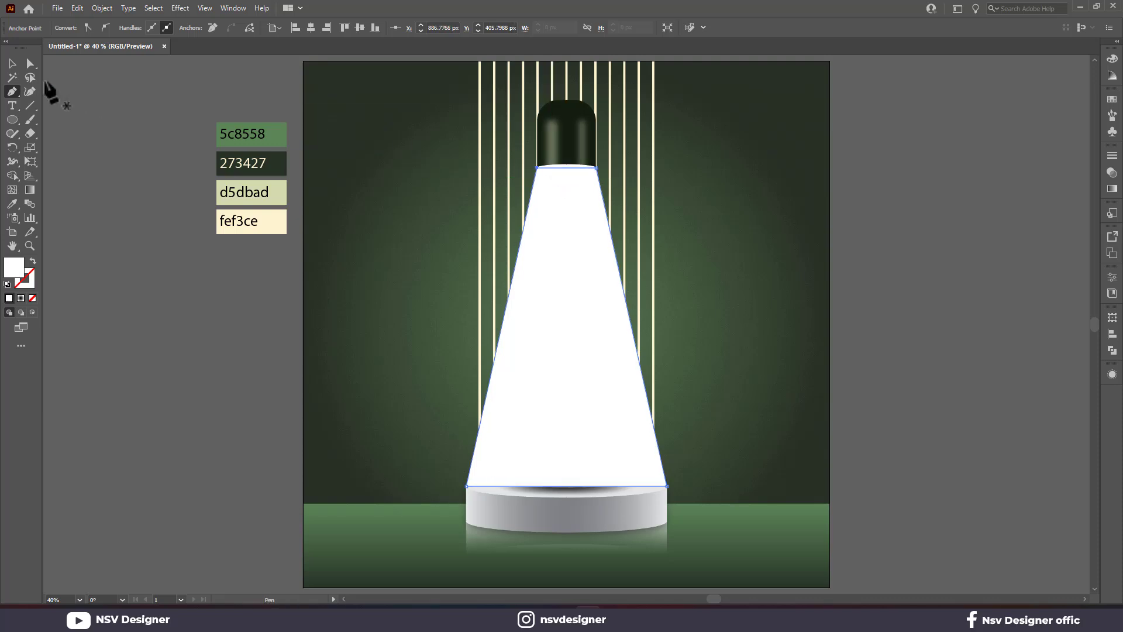
# Apply a Gaussian Blur with a radius of about 97.6 pixels to the white light-beam shape.
pyautogui.click(12, 63)
pyautogui.click(179, 8)
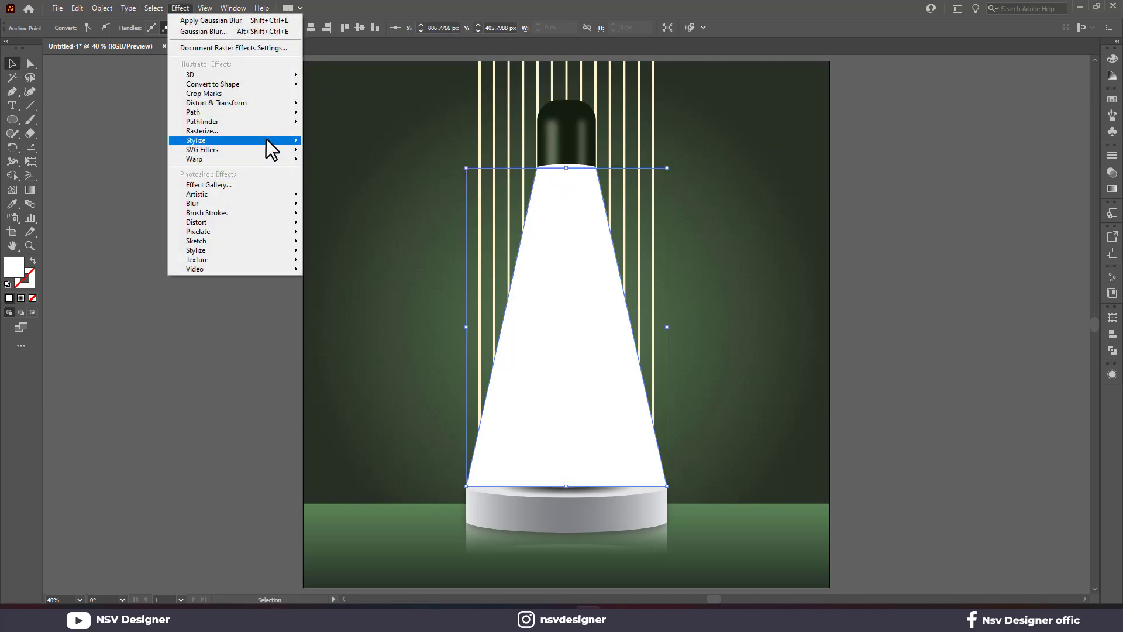
pyautogui.moveTo(283, 139)
pyautogui.moveTo(270, 205)
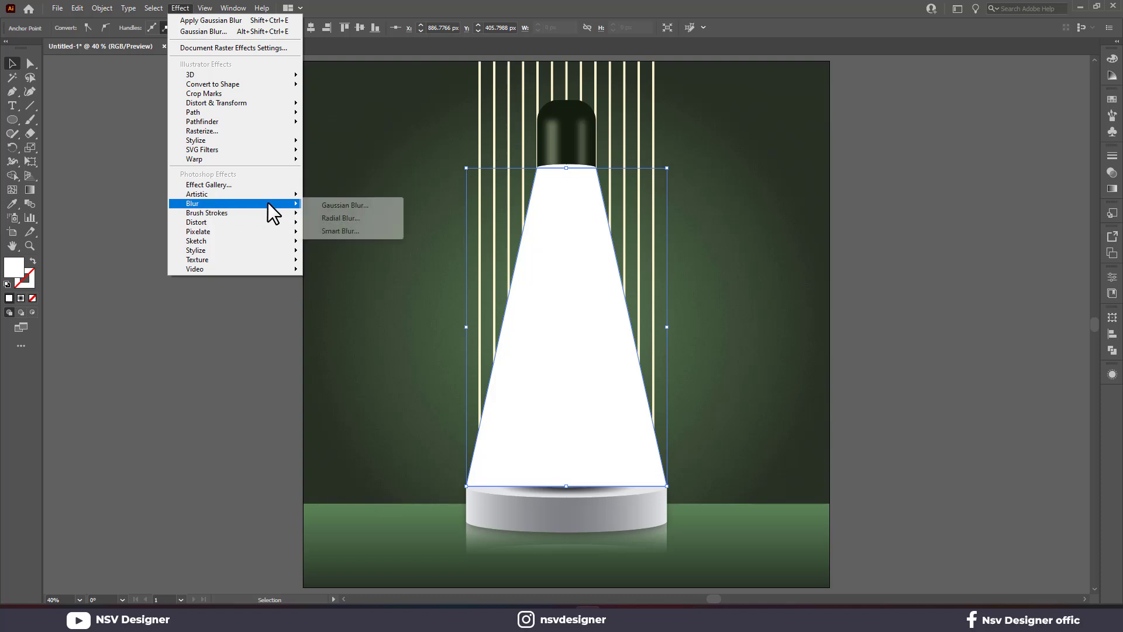
pyautogui.click(342, 203)
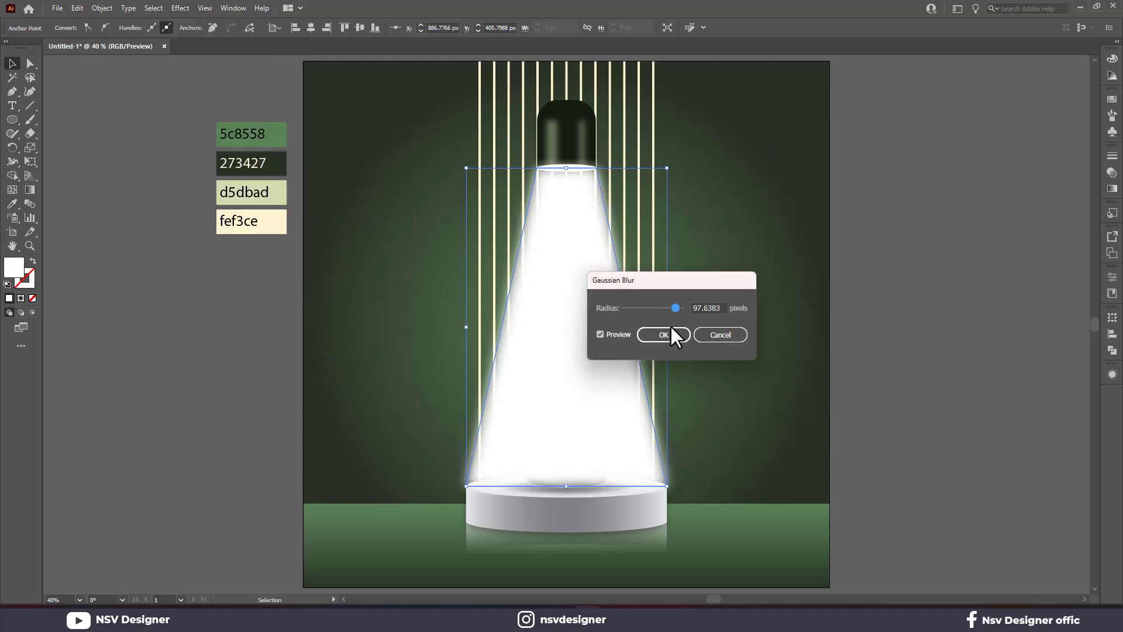
pyautogui.click(665, 335)
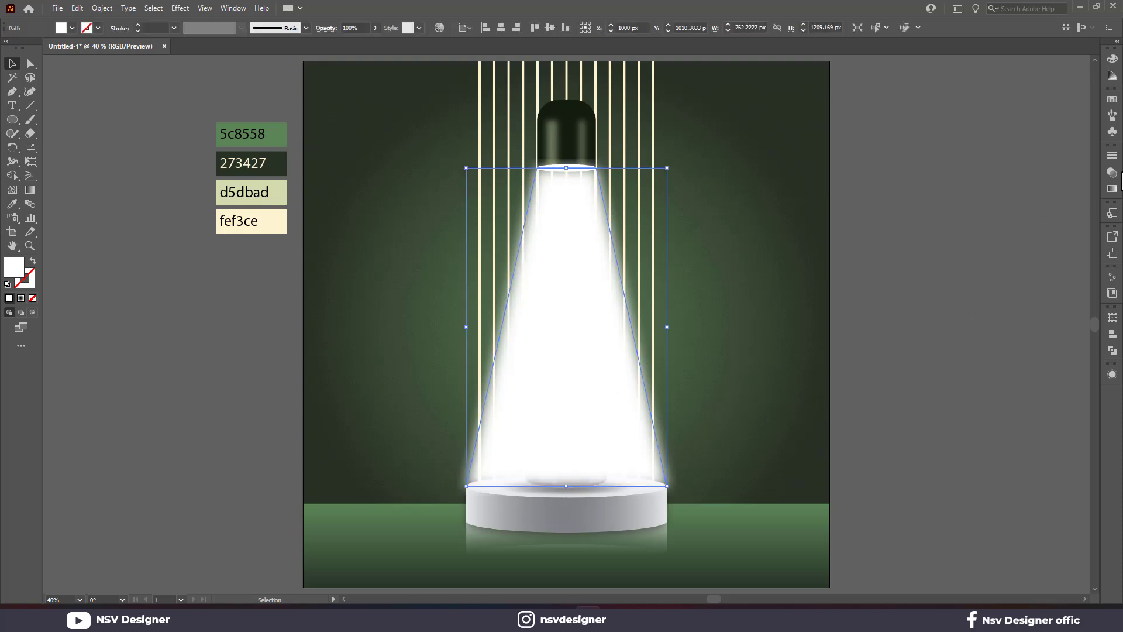
# Set the blurred light beam to Overlay blending mode with 36% opacity.
pyautogui.click(1113, 188)
pyautogui.click(999, 152)
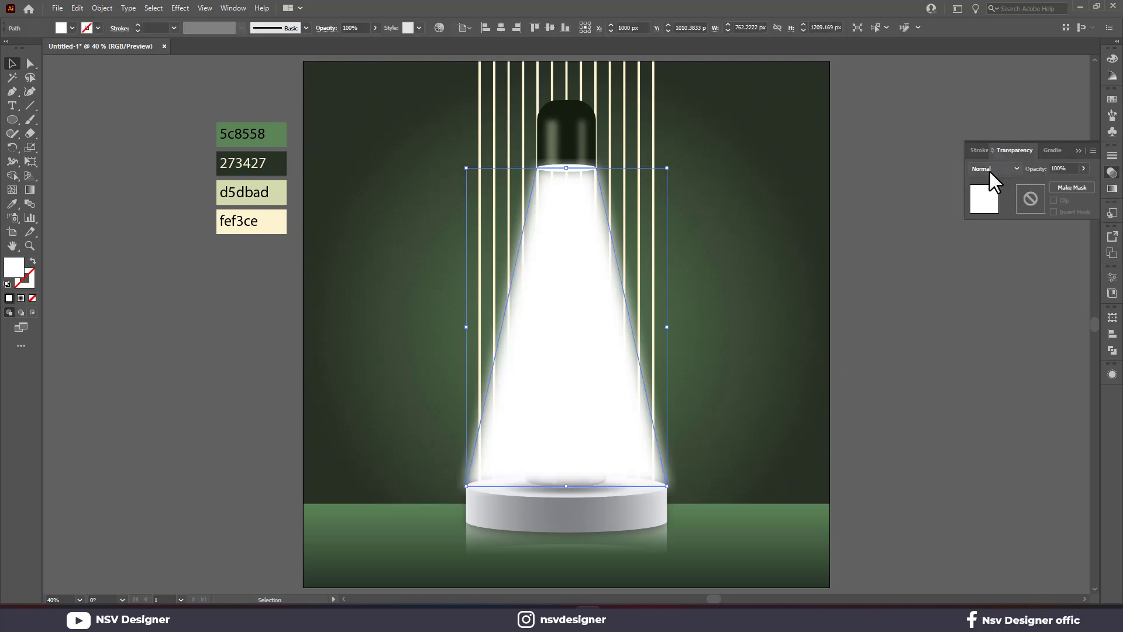
pyautogui.click(990, 171)
pyautogui.click(986, 279)
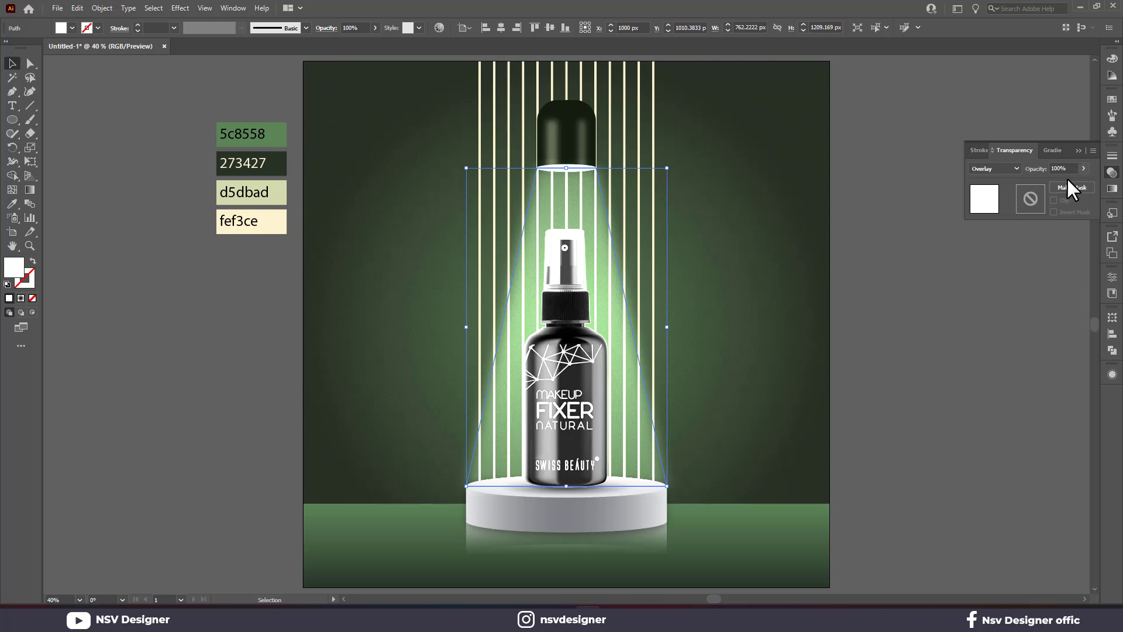
pyautogui.moveTo(1084, 169); pyautogui.dragTo(1041, 184)
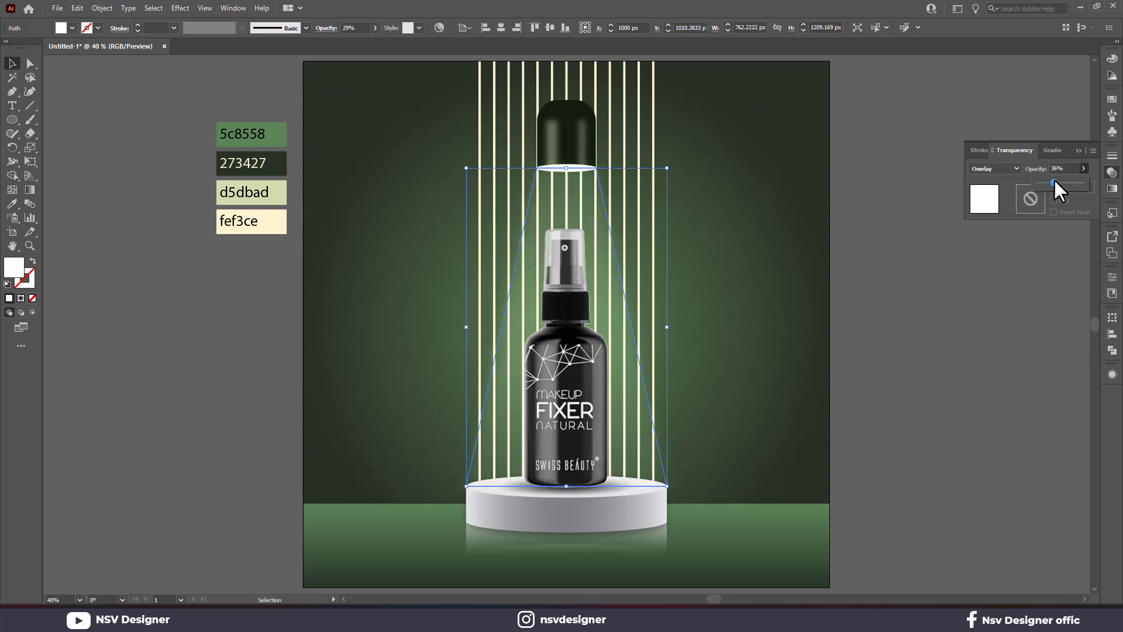
pyautogui.moveTo(1054, 178); pyautogui.dragTo(1052, 178)
pyautogui.click(907, 407)
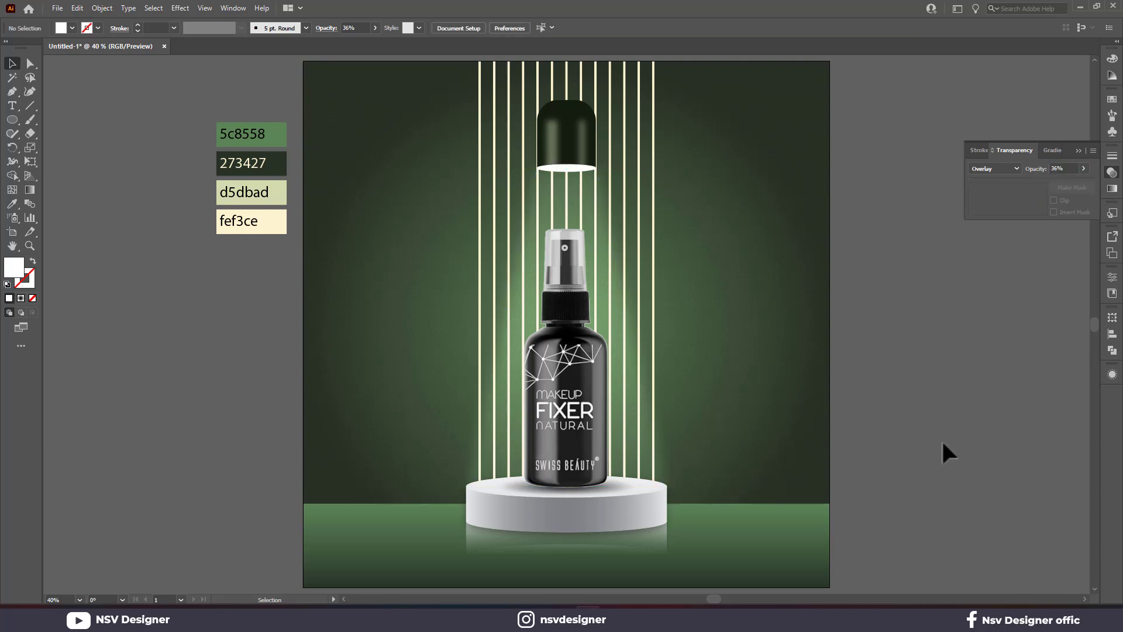
pyautogui.click(1071, 154)
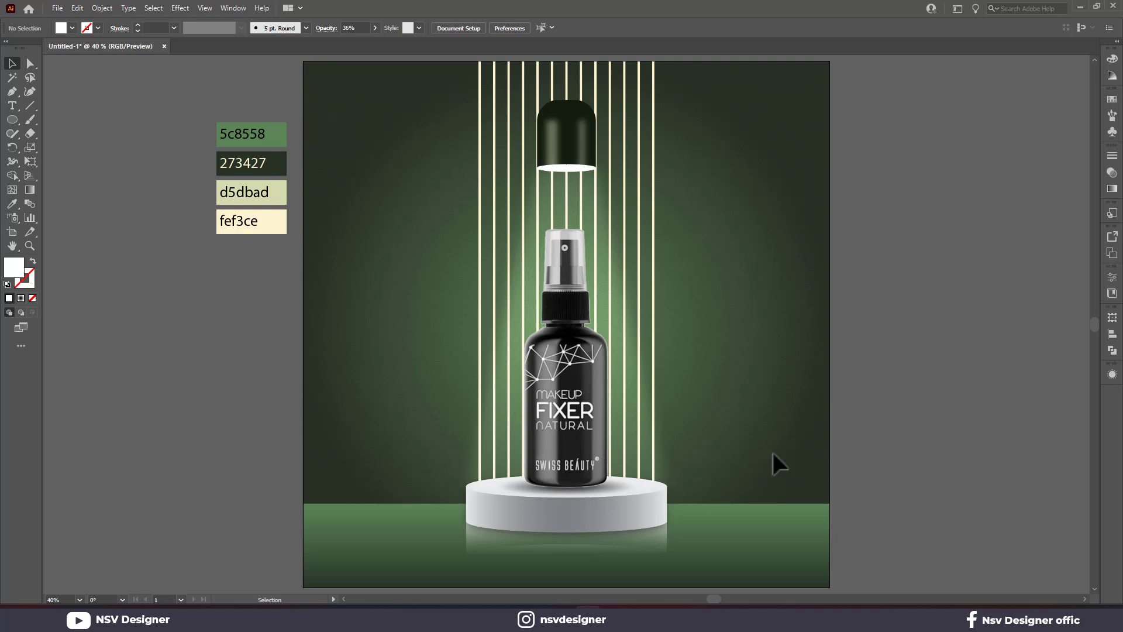
pyautogui.click(583, 443)
pyautogui.hotkey('ctrl', '2')
pyautogui.hotkey('ctrl', 'alt', '2')
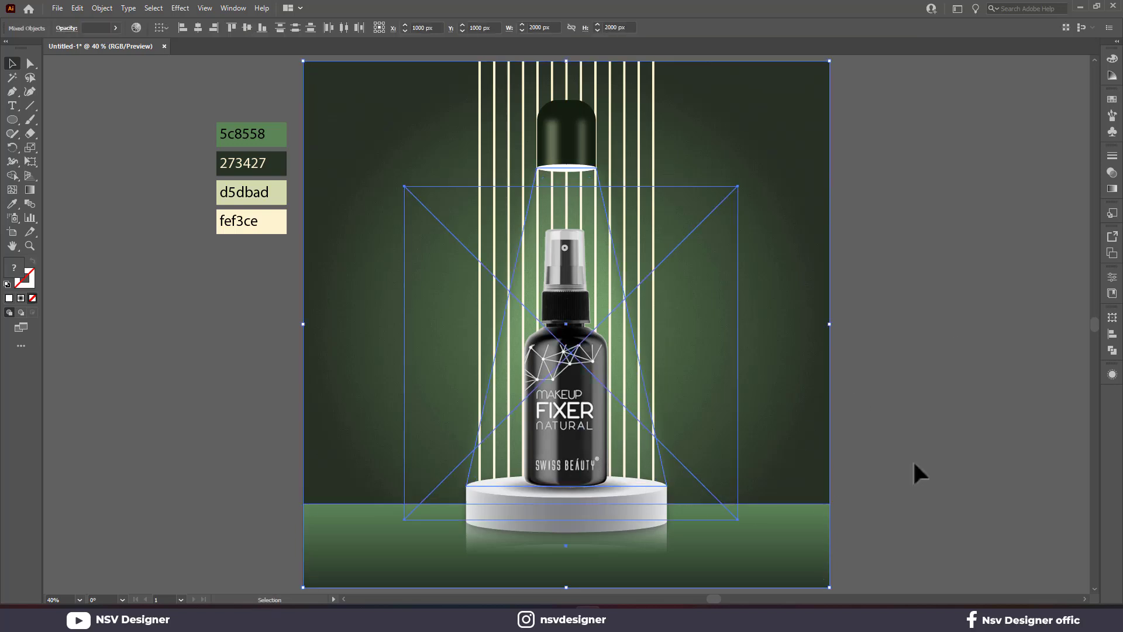
pyautogui.click(914, 463)
# Lock the light beam and duplicate the spray bottle image into the empty area beside the artboard.
pyautogui.press('a')
pyautogui.click(638, 486)
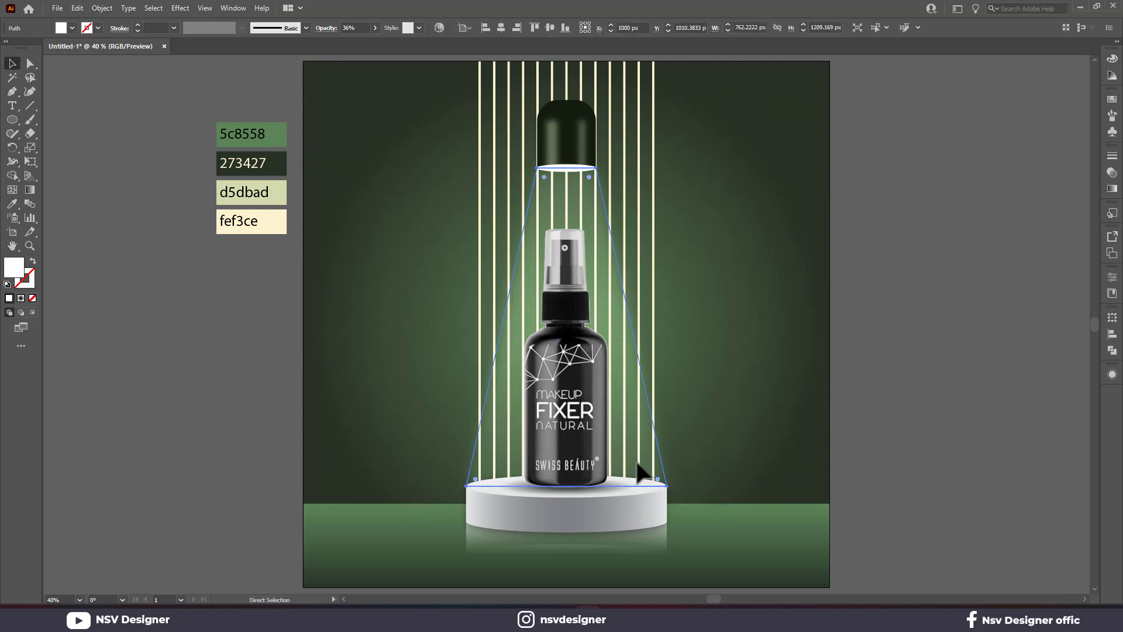
pyautogui.hotkey('ctrl', '2')
pyautogui.click(637, 462)
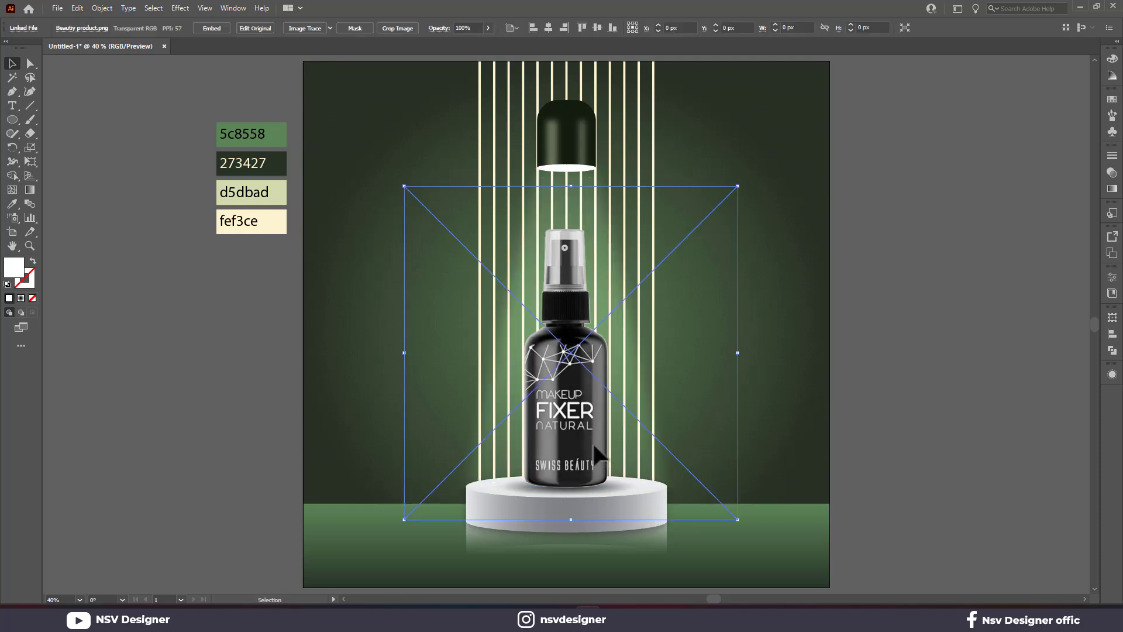
pyautogui.click(778, 469)
pyautogui.moveTo(587, 450); pyautogui.dragTo(970, 453)
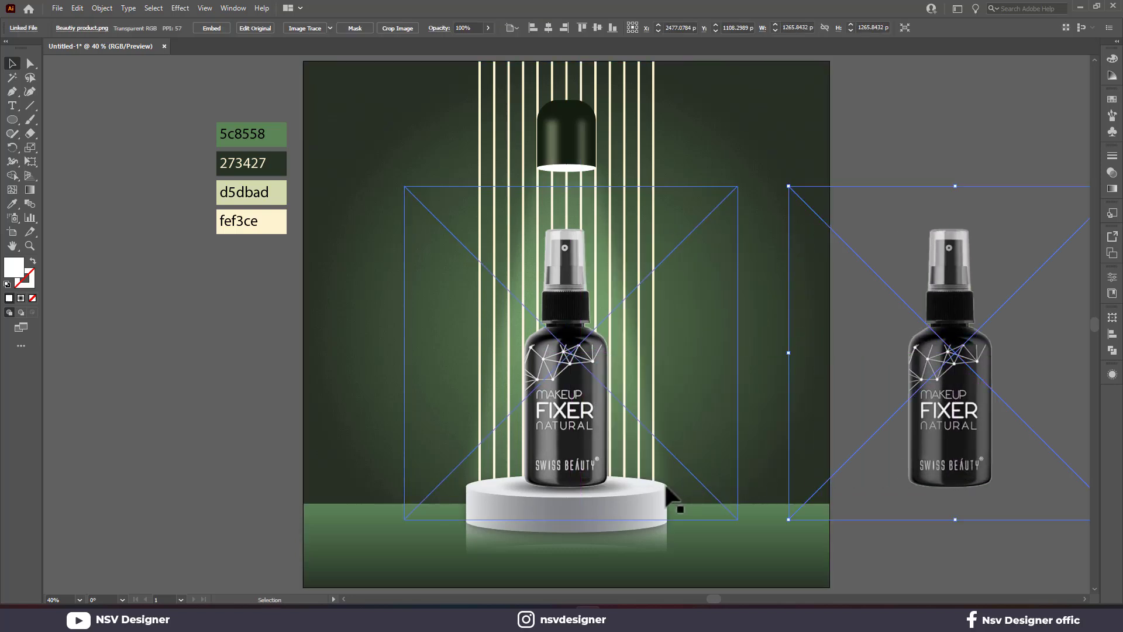
# Lock the original bottle, then duplicate the podium beneath the bottle copy and center the two copies horizontally.
pyautogui.click(578, 451)
pyautogui.hotkey('ctrl', '2')
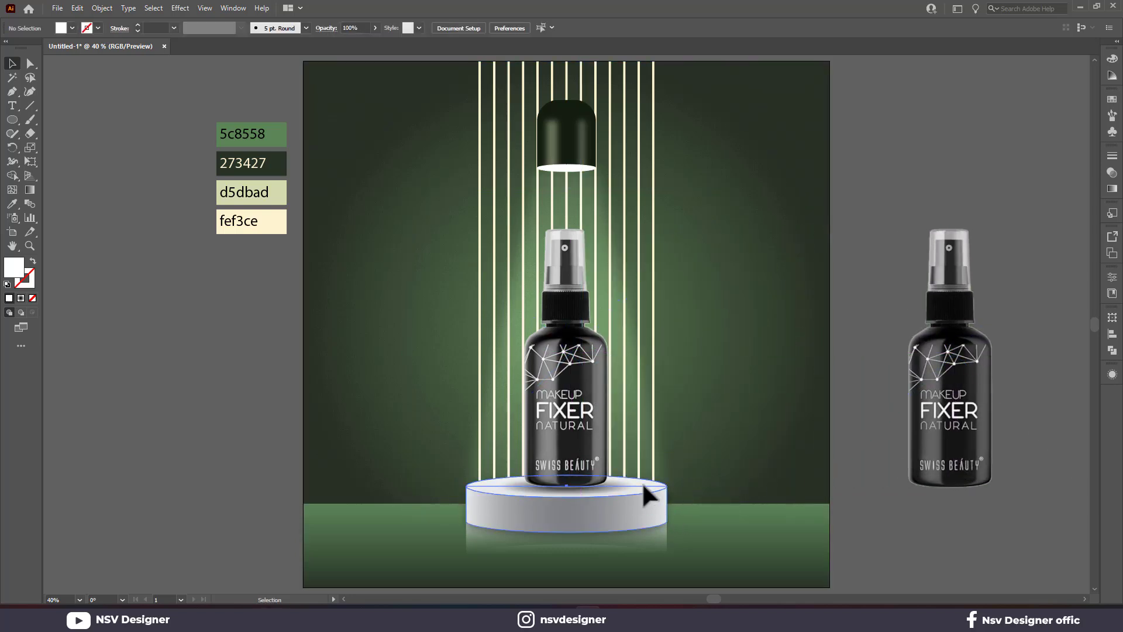
pyautogui.moveTo(641, 482); pyautogui.dragTo(1012, 507)
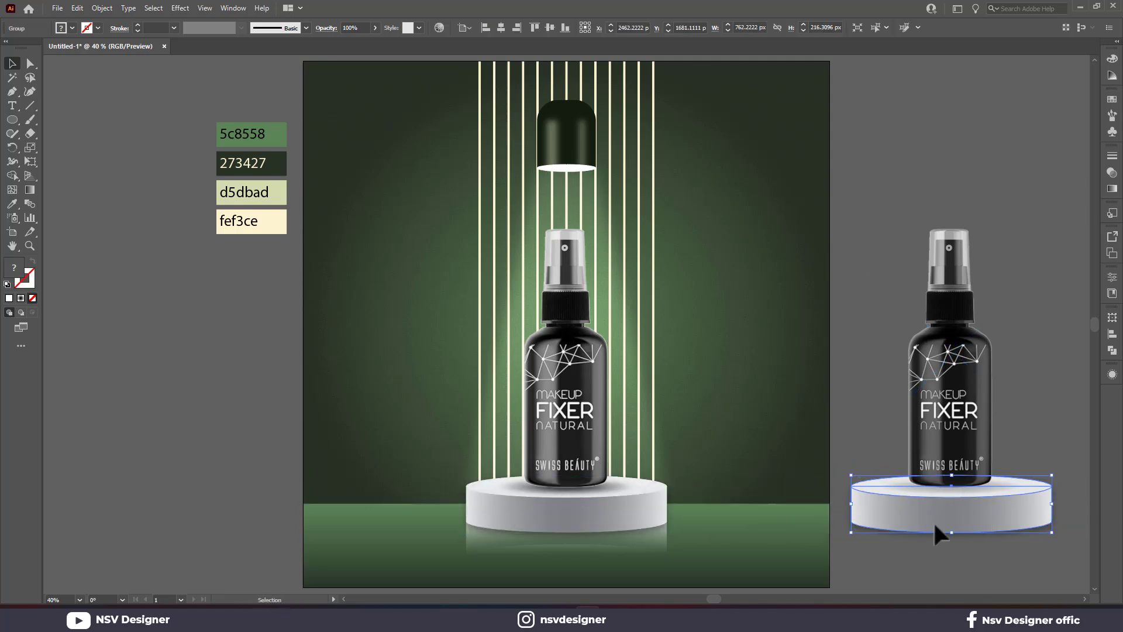
pyautogui.keyDown('shift'); pyautogui.click(936, 445); pyautogui.keyUp('shift')
pyautogui.click(199, 28)
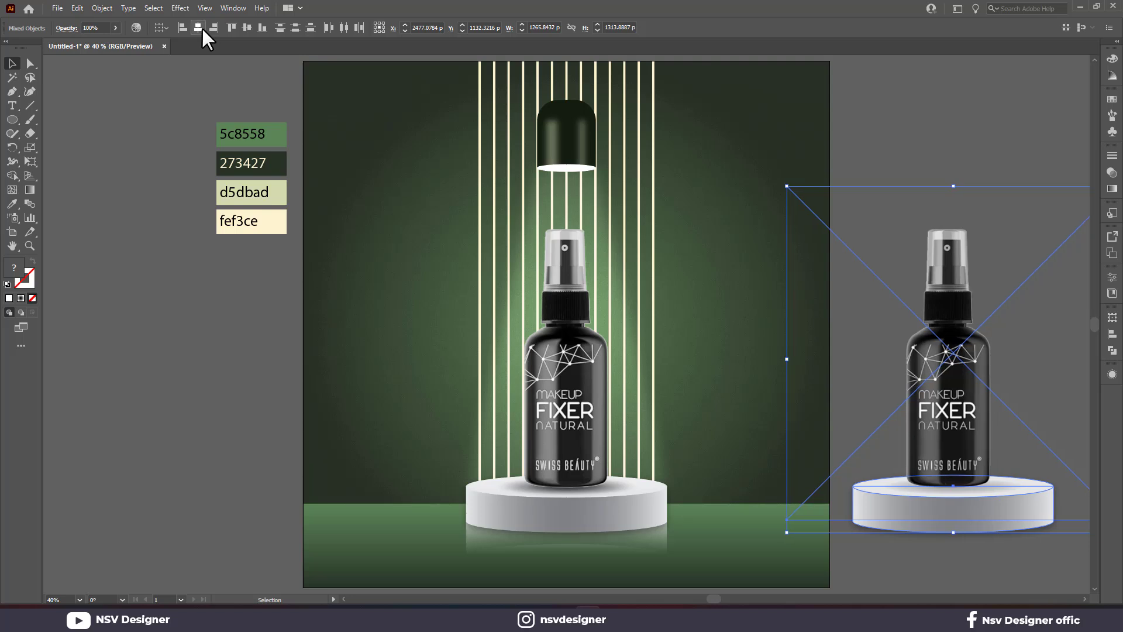
# Ungroup the podium copy and delete its gray side body, keeping only the elliptical top surface.
pyautogui.rightClick(1003, 294)
pyautogui.click(928, 528)
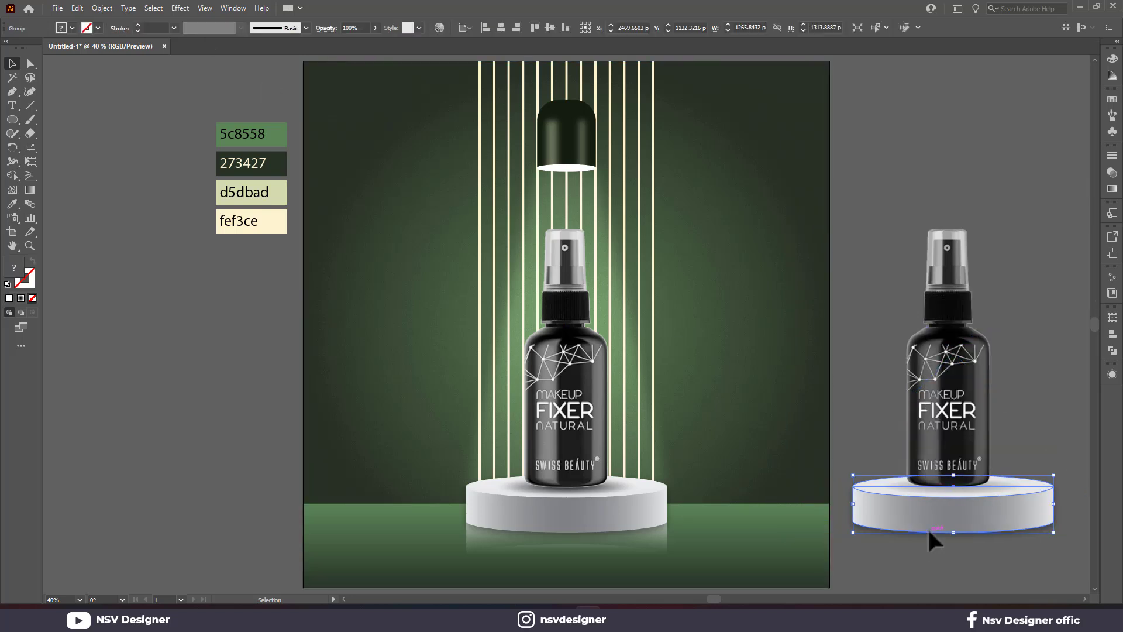
pyautogui.rightClick(928, 528)
pyautogui.click(994, 422)
pyautogui.click(948, 519)
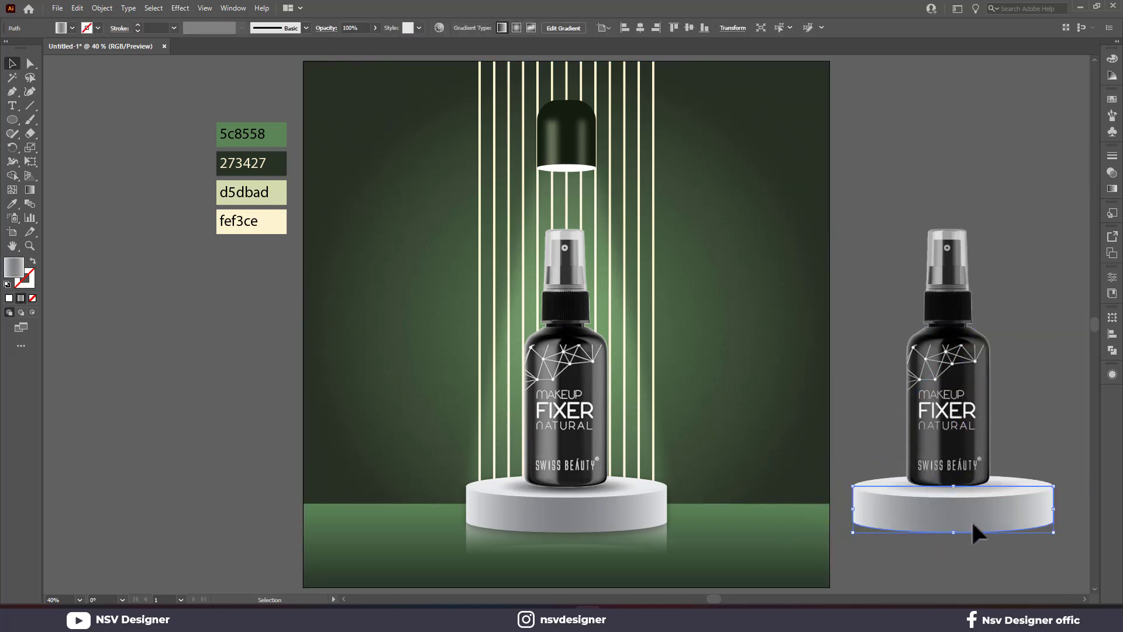
pyautogui.press('Delete')
pyautogui.click(953, 503)
# Duplicate the off-artboard bottle, rotate the duplicate 180°, and position it upside down with its base overlapping the upright copy's base.
pyautogui.moveTo(978, 382); pyautogui.dragTo(638, 369)
pyautogui.moveTo(627, 470); pyautogui.dragTo(627, 432)
pyautogui.click(637, 438)
pyautogui.moveTo(783, 142); pyautogui.dragTo(426, 531)
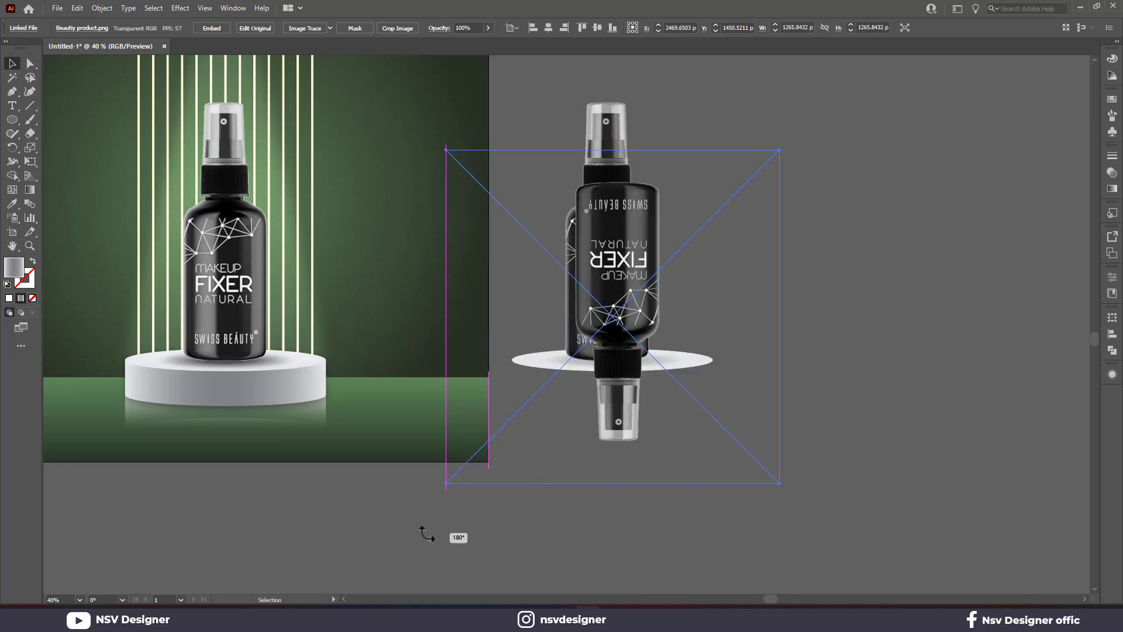
pyautogui.moveTo(598, 310); pyautogui.dragTo(590, 458)
pyautogui.hotkey('ctrl', 'z')
pyautogui.moveTo(610, 252); pyautogui.dragTo(602, 409)
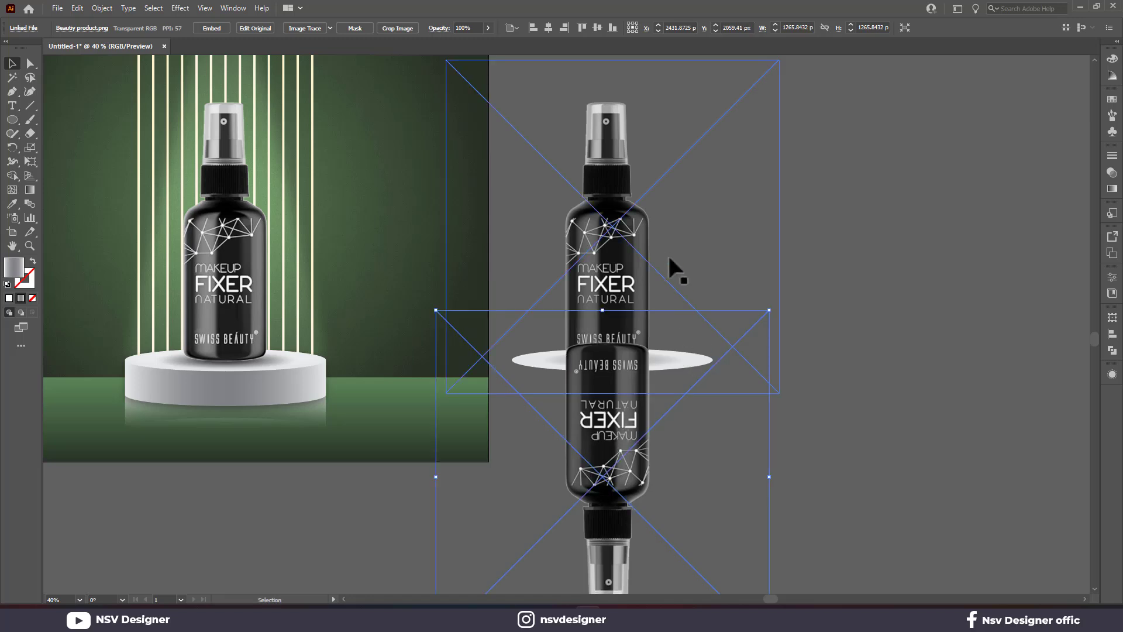
# Delete the upright bottle copy beside the artboard and lock the upside-down one.
pyautogui.click(663, 248)
pyautogui.press('Delete')
pyautogui.click(636, 396)
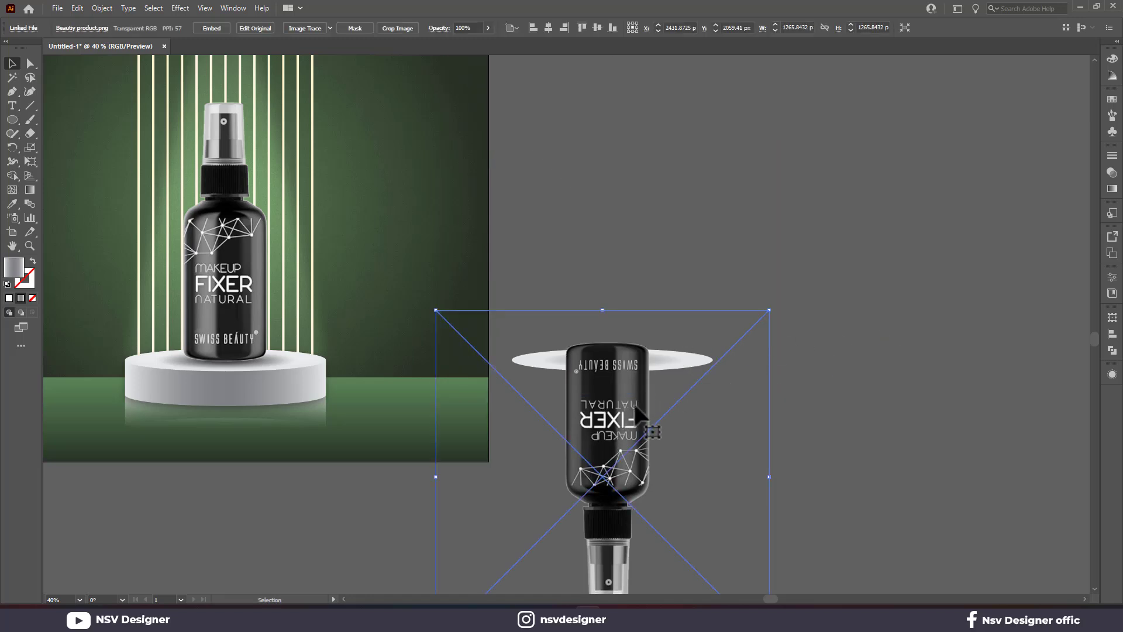
pyautogui.press('ctrl')
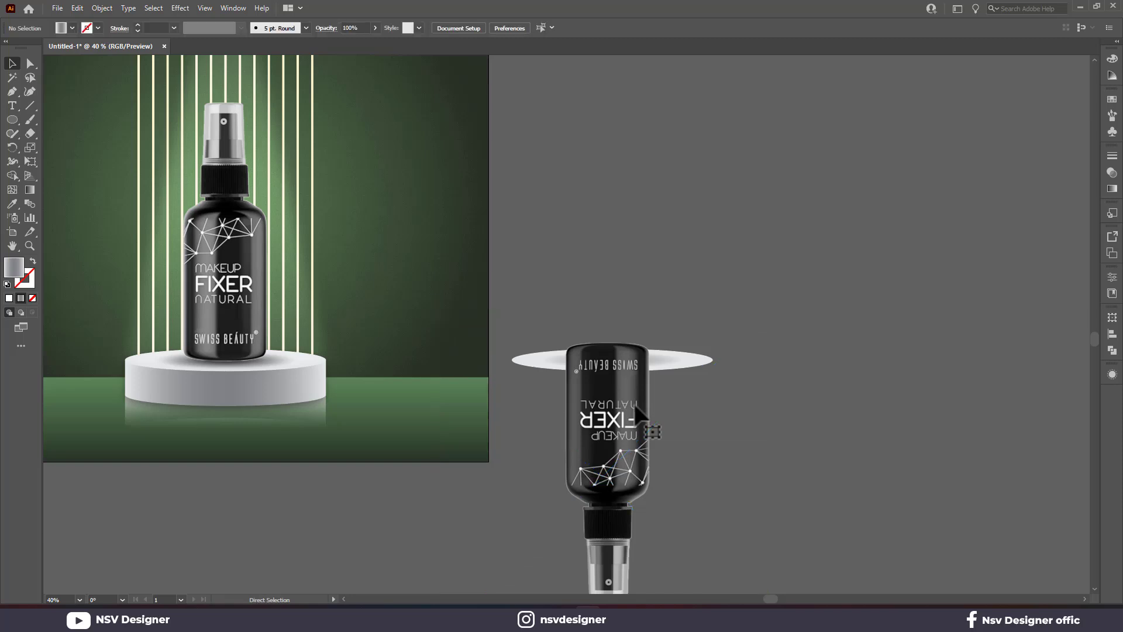
# Bring the copied podium ellipse to the front, above the upside-down bottle.
pyautogui.click(662, 359)
pyautogui.rightClick(662, 360)
pyautogui.moveTo(697, 301)
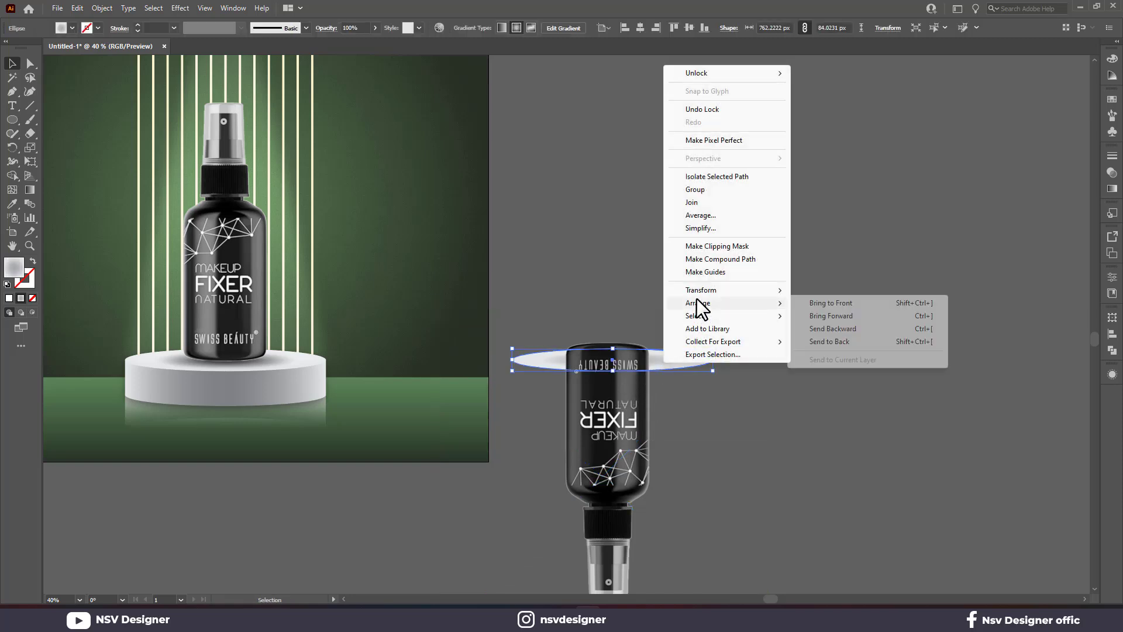
pyautogui.click(827, 302)
pyautogui.click(769, 329)
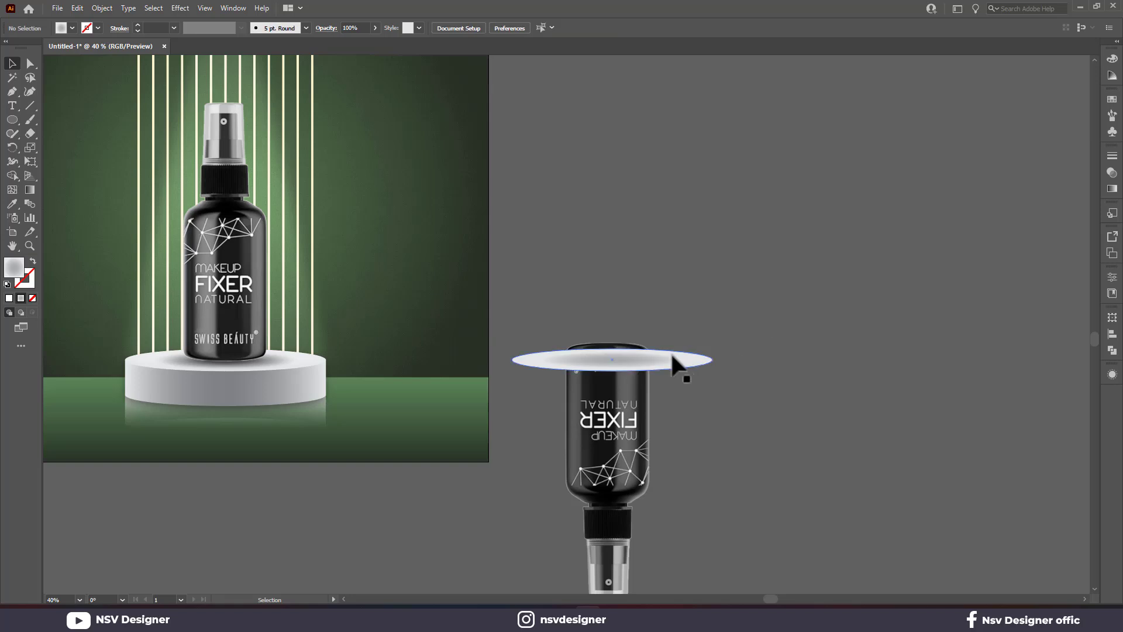
# Unlock all objects, clip the upside-down bottle with the ellipse, and place the clipped reflection on the podium's top beneath the bottle.
pyautogui.hotkey('ctrl', 'alt')
pyautogui.hotkey('ctrl', 'alt', '2')
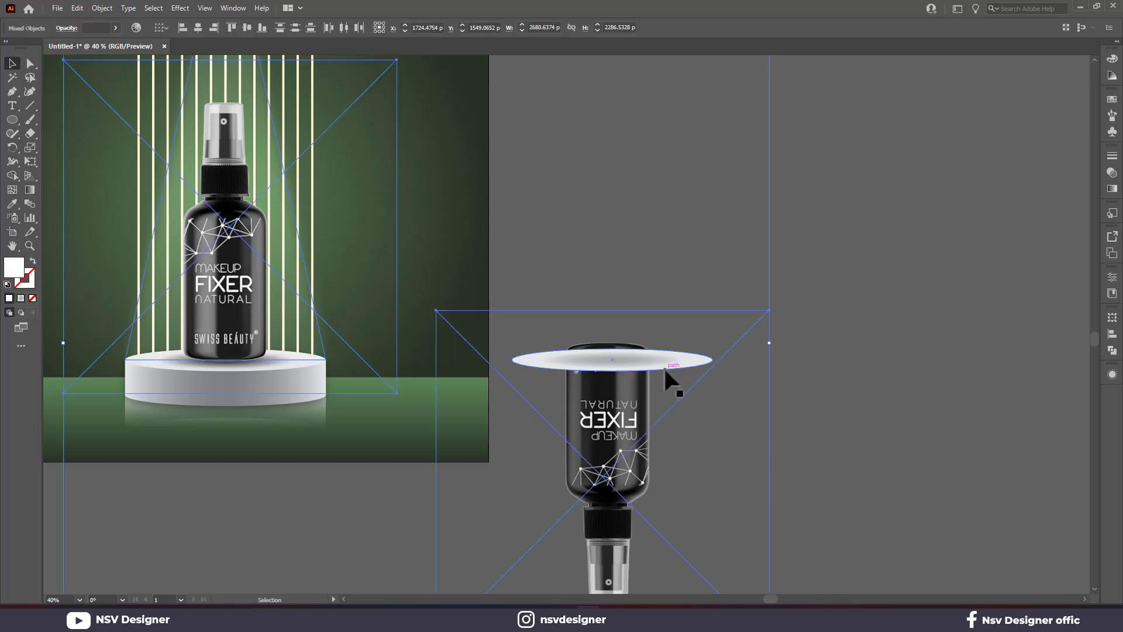
pyautogui.click(803, 349)
pyautogui.moveTo(802, 349); pyautogui.dragTo(245, 398)
pyautogui.rightClick(617, 368)
pyautogui.click(671, 471)
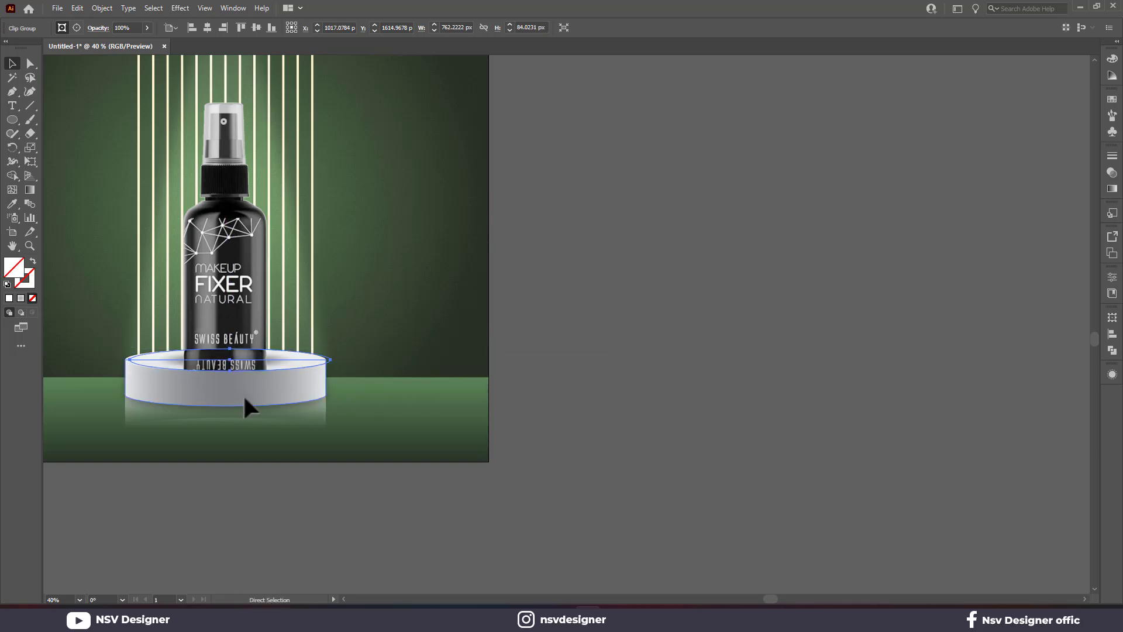